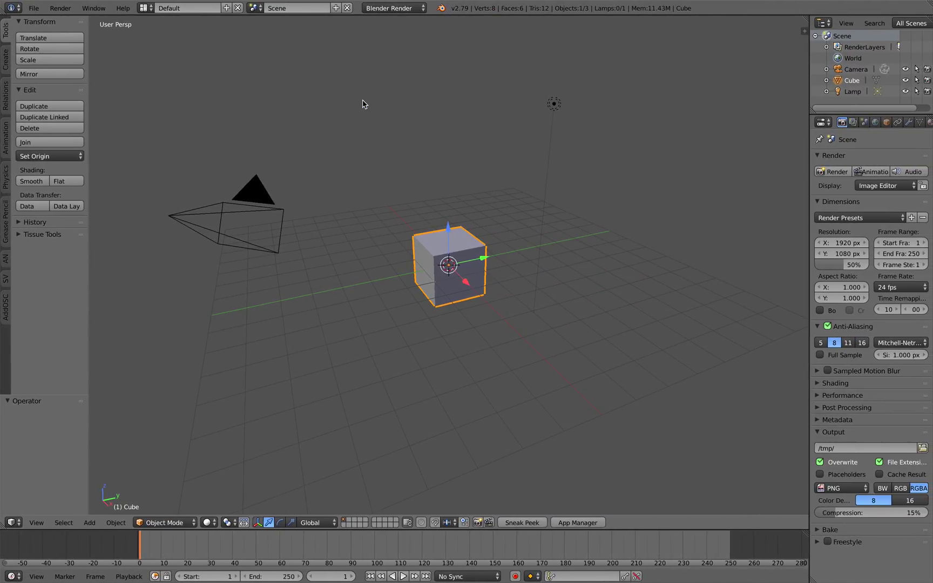
Step: Switch to the Safari browser and skim the Reaction-Diffusion Tutorial page with its diagrams and Gray-Scott equations
{"action": "key", "text": "ctrl+Right"}
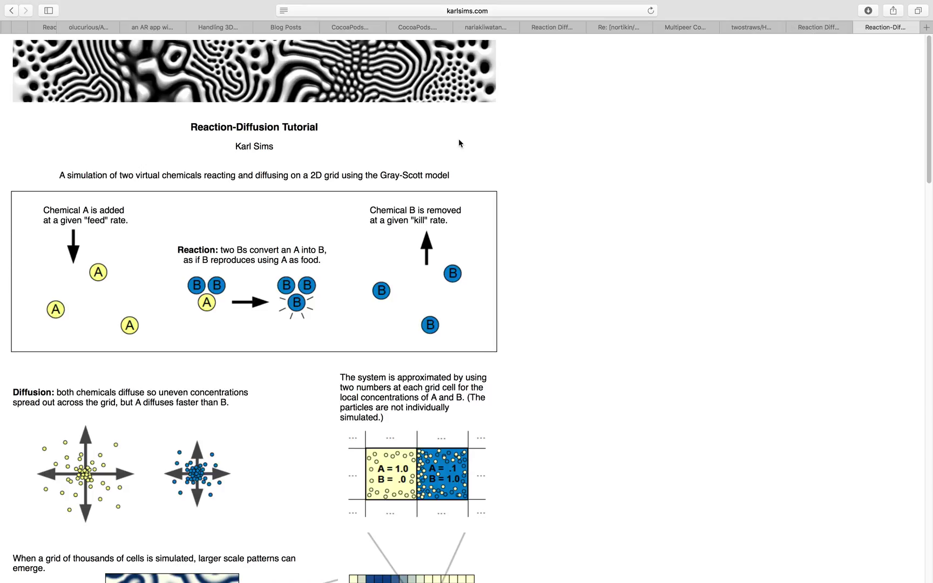
{"action": "scroll", "coordinate": [458, 201], "scroll_direction": "down", "scroll_amount": 1}
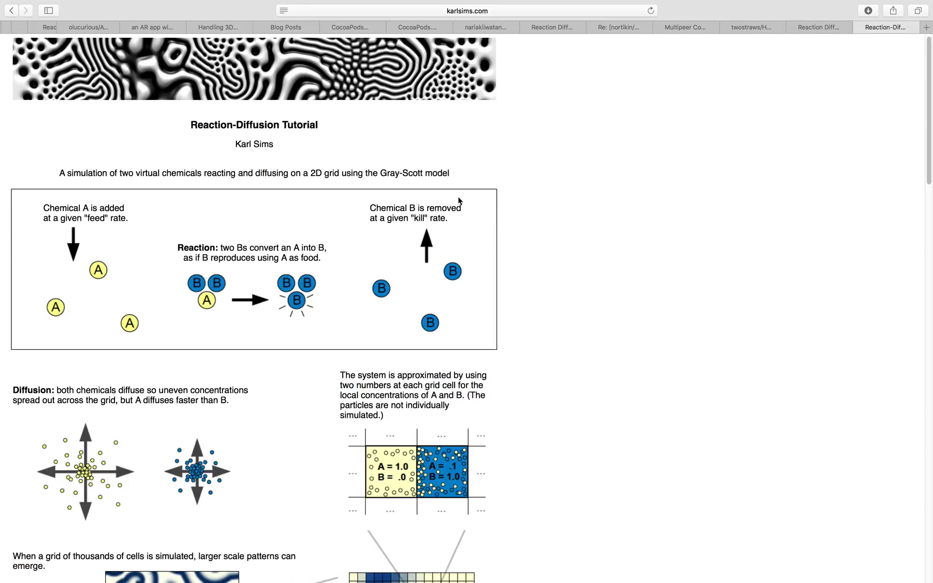
{"action": "scroll", "coordinate": [459, 201], "scroll_direction": "down", "scroll_amount": 1}
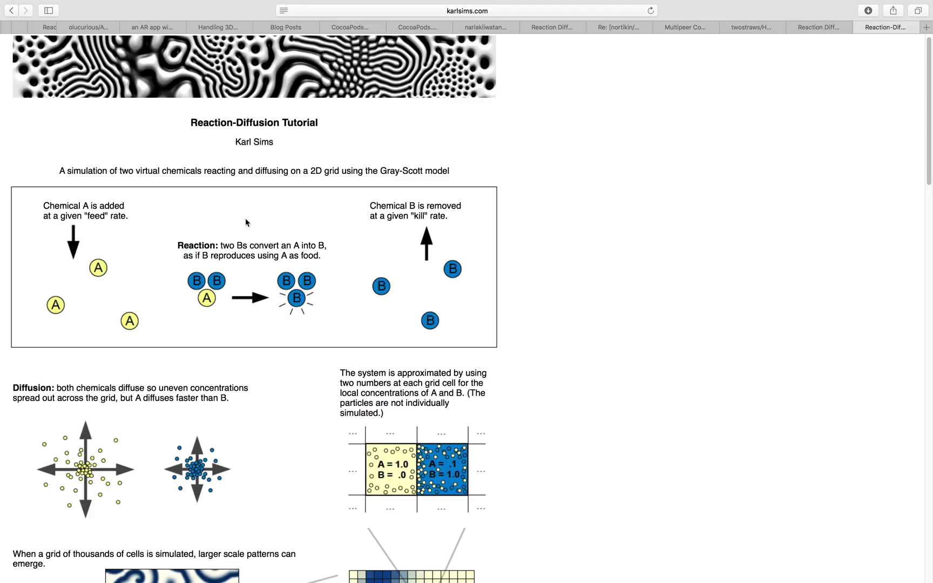
{"action": "scroll", "coordinate": [245, 218], "scroll_direction": "down", "scroll_amount": 6}
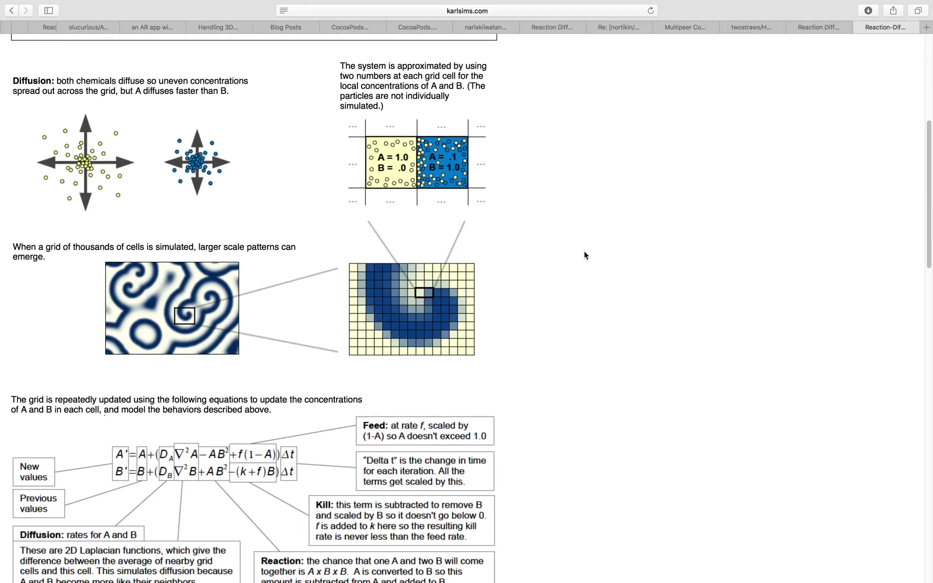
{"action": "scroll", "coordinate": [566, 199], "scroll_direction": "up", "scroll_amount": 6}
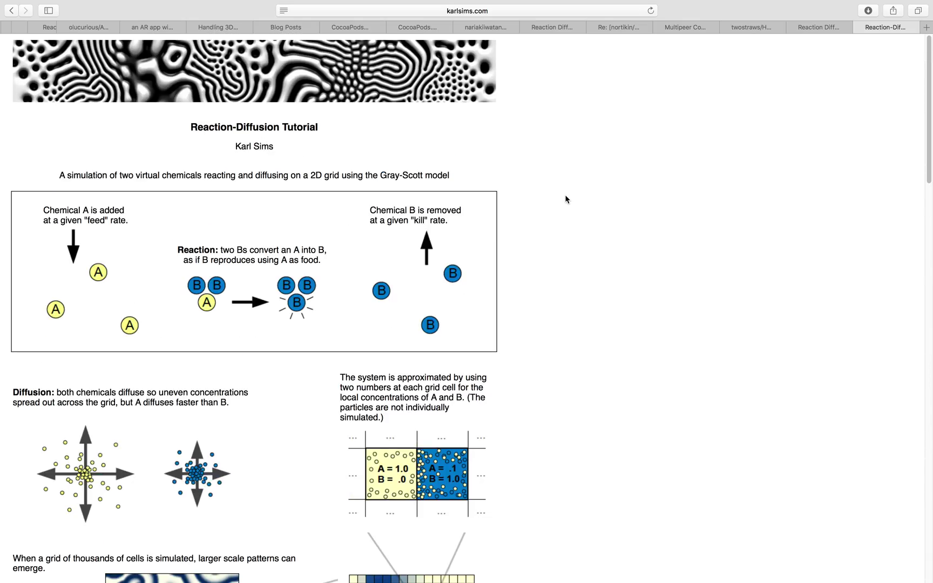
Step: Search the web for "reaction diffusion simulation" and open the Gray-Scott simulation result on pmneila.github.io
{"action": "left_click", "coordinate": [824, 27]}
{"action": "left_click", "coordinate": [868, 28]}
{"action": "left_click", "coordinate": [506, 11]}
{"action": "type", "text": "reaction"}
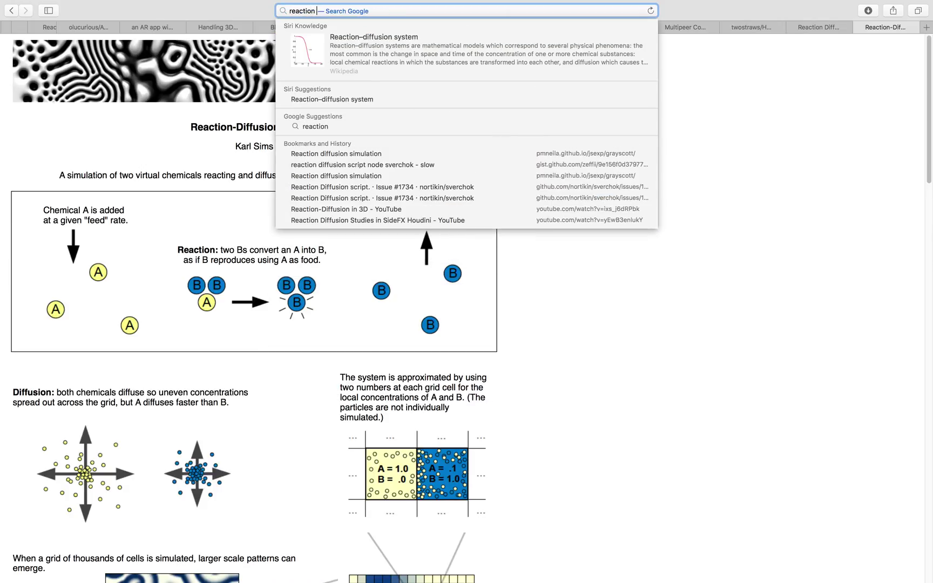
{"action": "type", "text": " diffu"}
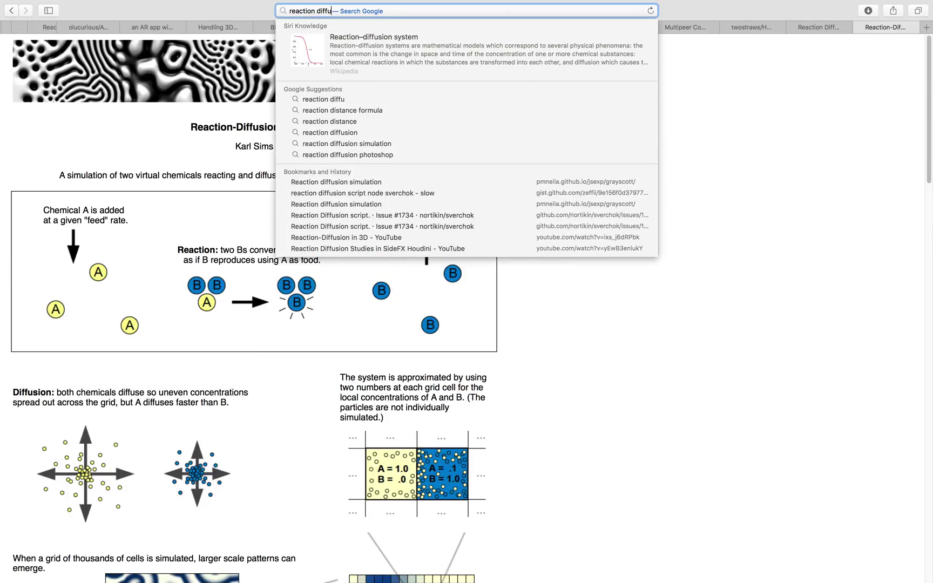
{"action": "type", "text": "sion jav"}
{"action": "key", "text": "BackSpace"}
{"action": "key", "text": "BackSpace"}
{"action": "key", "text": "BackSpace"}
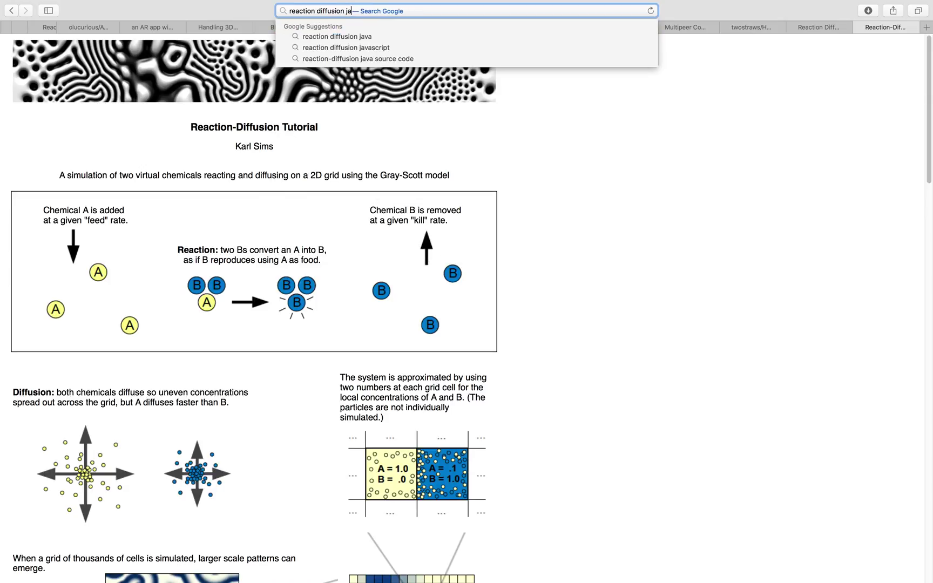
{"action": "type", "text": "simulation"}
{"action": "key", "text": "Return"}
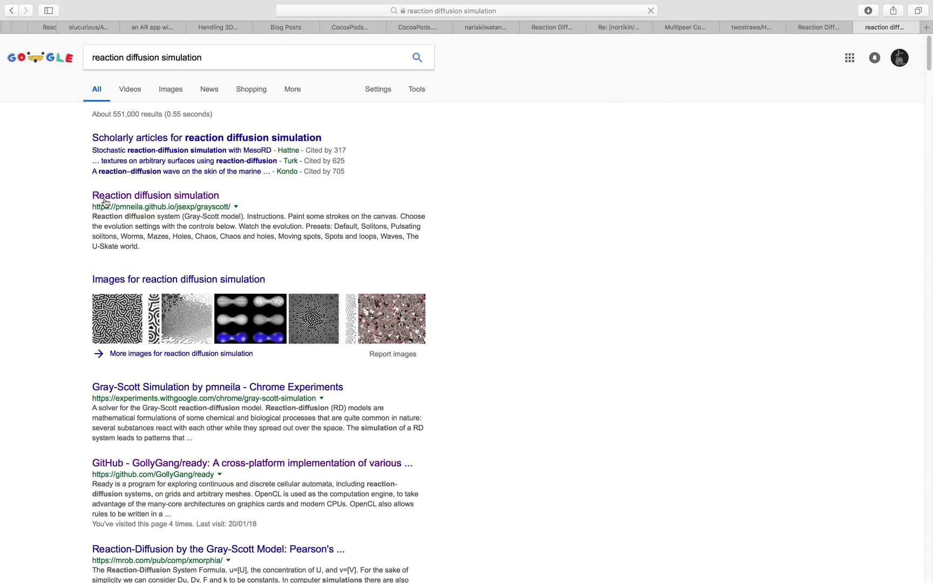
{"action": "left_click", "coordinate": [166, 197]}
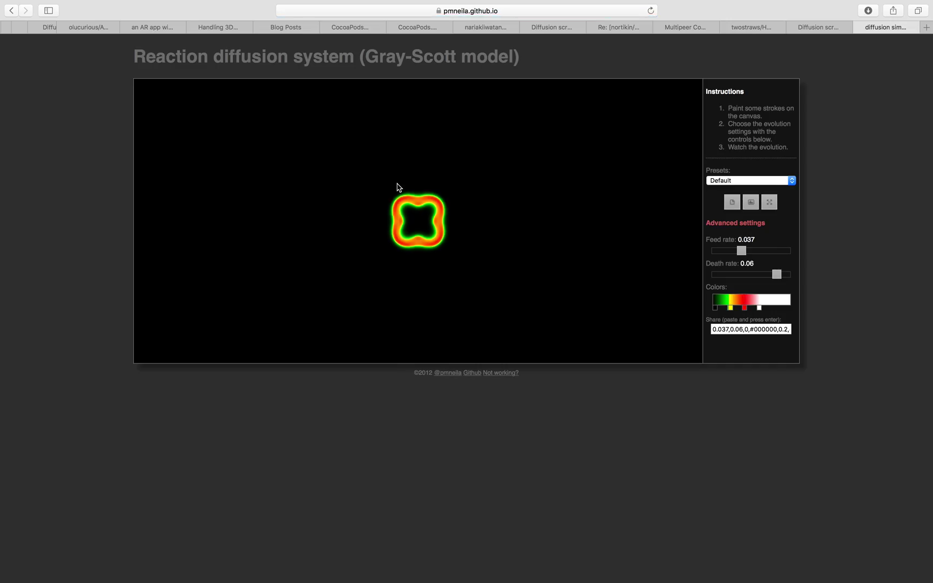
Step: Paint a stroke on the simulation canvas and set the feed rate to 0.039 and the death rate to 0.056
{"action": "mouse_move", "coordinate": [588, 187]}
{"action": "left_mouse_down"}
{"action": "mouse_move", "coordinate": [591, 153]}
{"action": "mouse_move", "coordinate": [496, 129]}
{"action": "mouse_move", "coordinate": [333, 127]}
{"action": "mouse_move", "coordinate": [218, 164]}
{"action": "mouse_move", "coordinate": [241, 293]}
{"action": "mouse_move", "coordinate": [413, 313]}
{"action": "mouse_move", "coordinate": [510, 247]}
{"action": "mouse_move", "coordinate": [343, 178]}
{"action": "mouse_move", "coordinate": [410, 281]}
{"action": "mouse_move", "coordinate": [424, 229]}
{"action": "mouse_move", "coordinate": [573, 237]}
{"action": "left_mouse_up"}
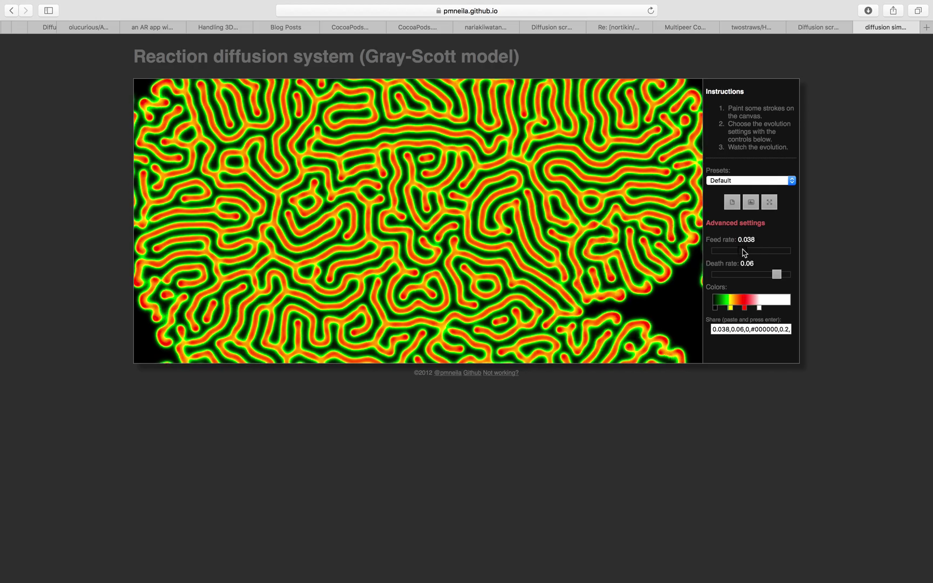
{"action": "left_click_drag", "start_coordinate": [742, 250], "coordinate": [769, 275]}
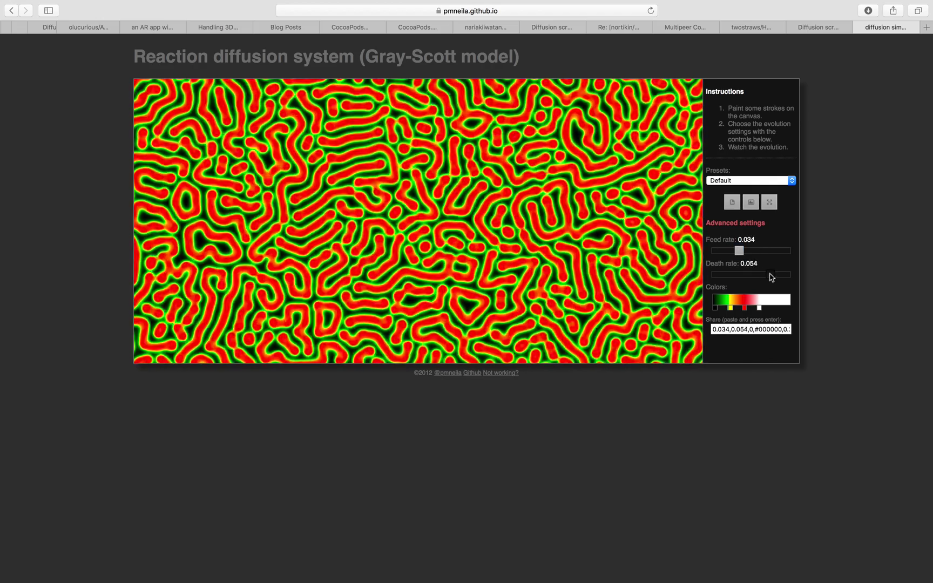
{"action": "left_click", "coordinate": [744, 252]}
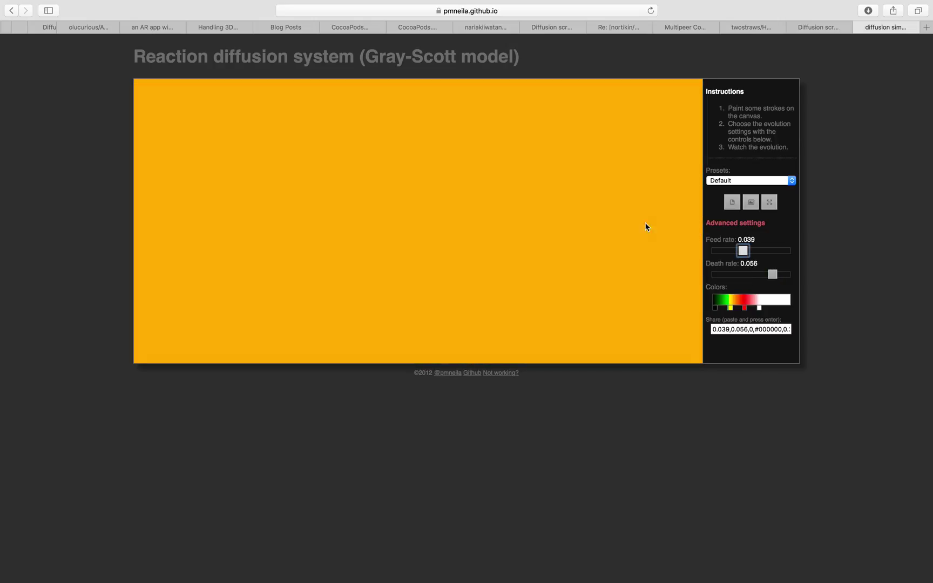
Step: Try the Worms and Moving spots presets, settle on Chaos, and paint strokes on the simulation canvas
{"action": "left_click", "coordinate": [718, 185]}
{"action": "left_click", "coordinate": [721, 207]}
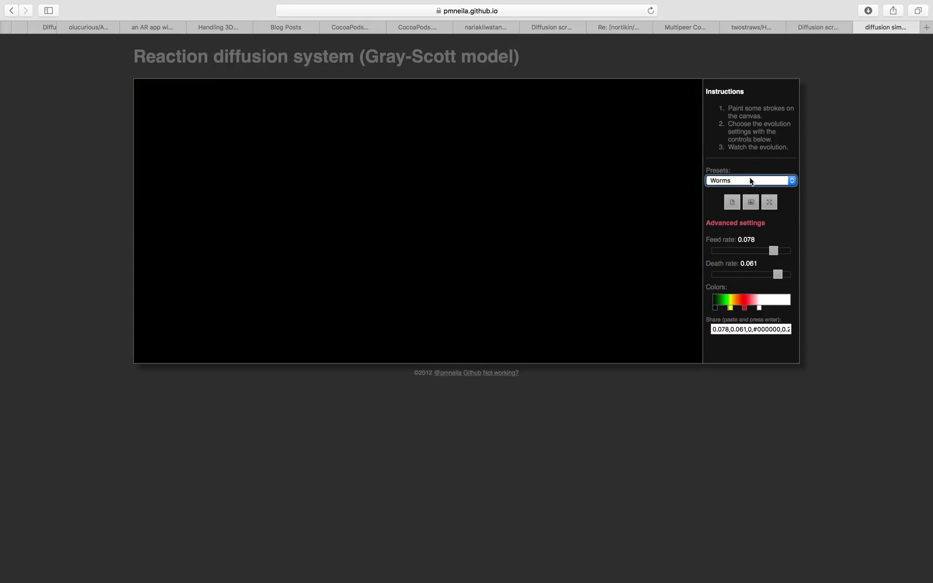
{"action": "left_click", "coordinate": [752, 182]}
{"action": "left_click", "coordinate": [745, 225]}
{"action": "left_click", "coordinate": [737, 180]}
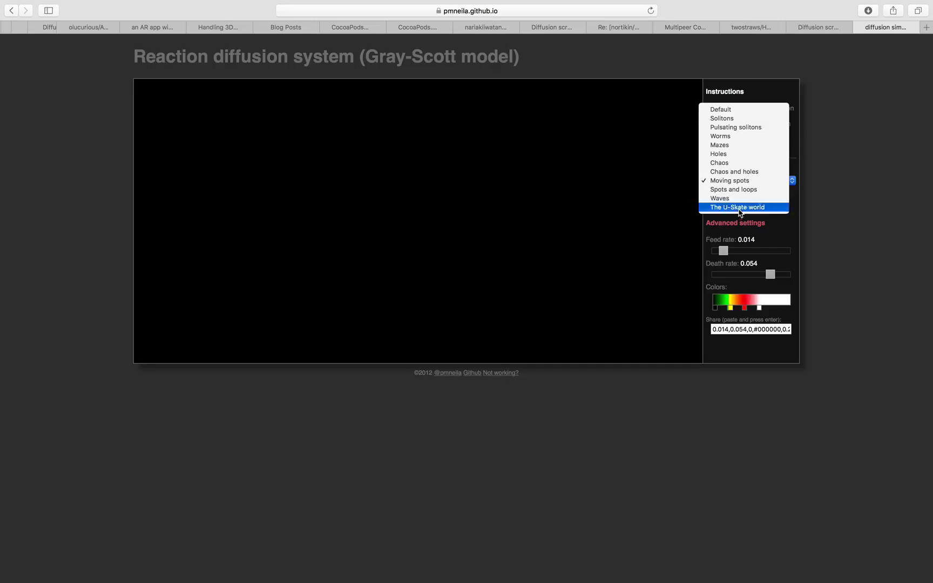
{"action": "left_click", "coordinate": [737, 162]}
{"action": "mouse_move", "coordinate": [588, 183]}
{"action": "left_mouse_down"}
{"action": "mouse_move", "coordinate": [312, 216]}
{"action": "mouse_move", "coordinate": [495, 245]}
{"action": "left_mouse_up"}
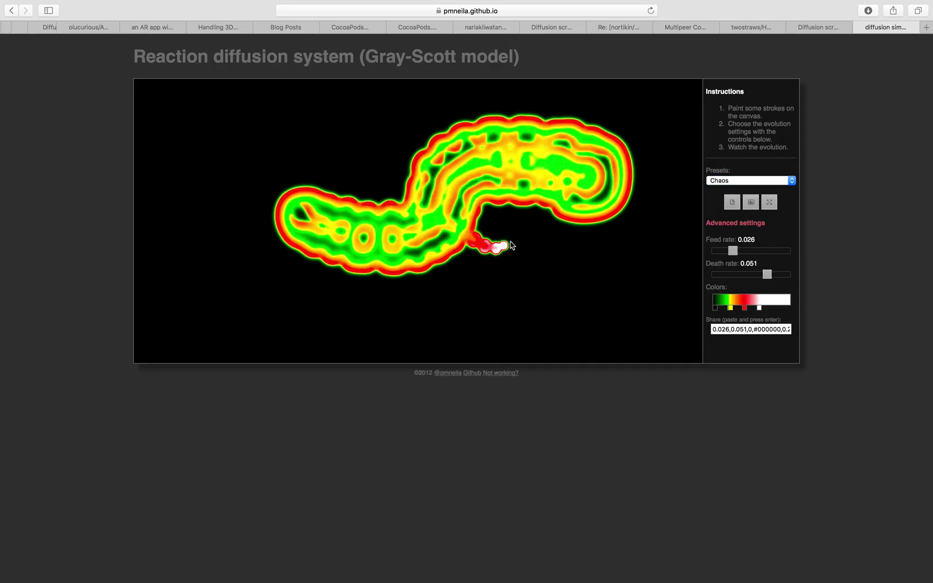
Step: Switch the simulation to the Pulsating solitons preset and paint several strokes across the canvas
{"action": "left_click", "coordinate": [710, 181]}
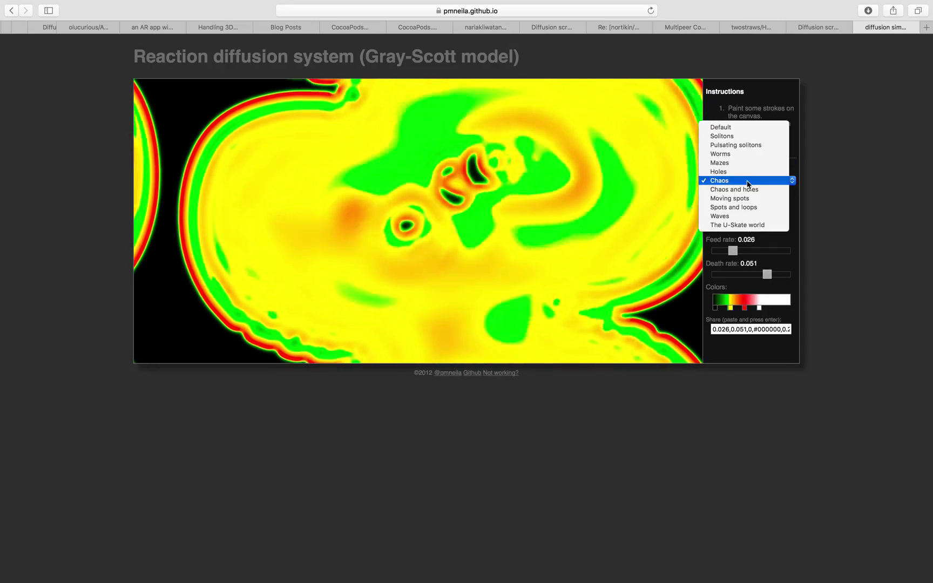
{"action": "left_click", "coordinate": [748, 145]}
{"action": "left_click_drag", "start_coordinate": [406, 192], "coordinate": [493, 194]}
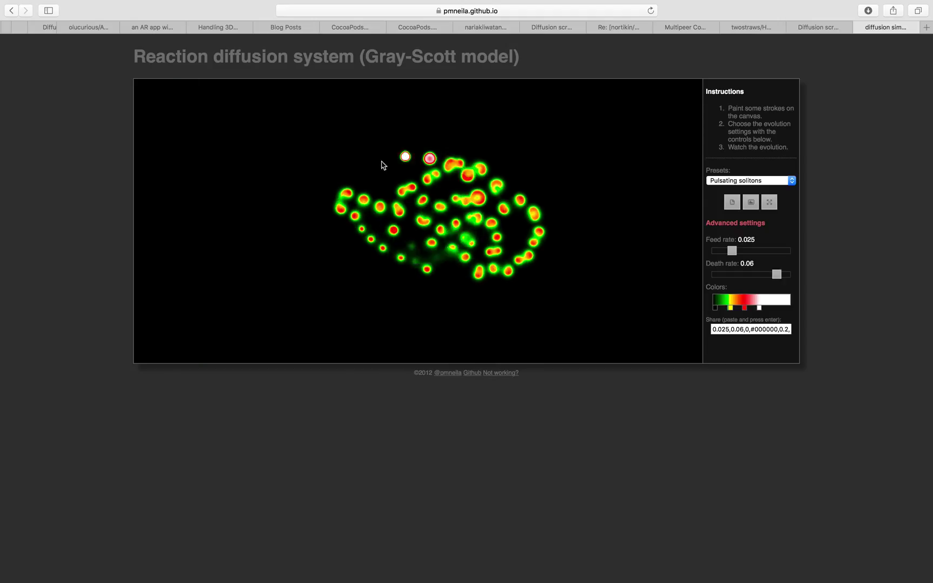
{"action": "mouse_move", "coordinate": [492, 259]}
{"action": "left_mouse_down"}
{"action": "mouse_move", "coordinate": [542, 222]}
{"action": "mouse_move", "coordinate": [412, 210]}
{"action": "left_mouse_up"}
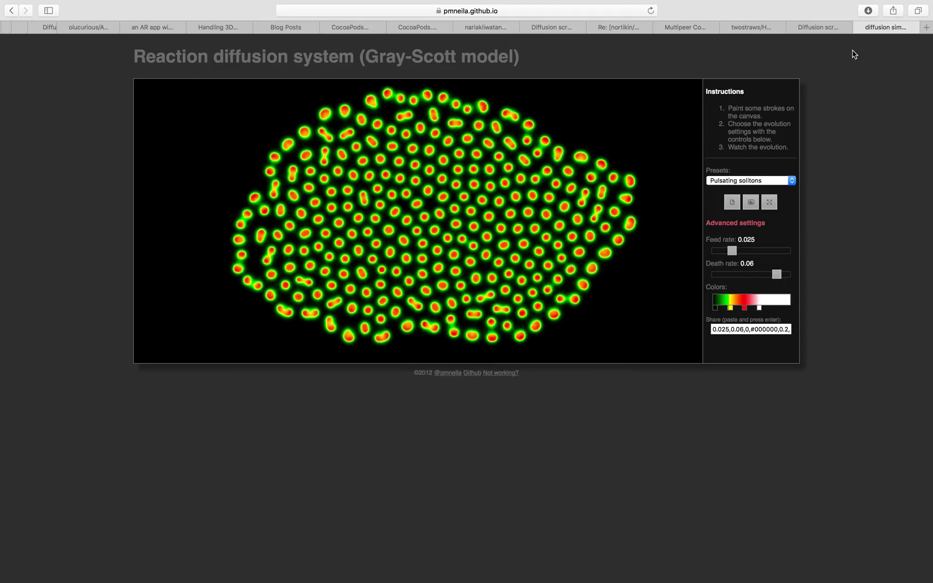
Step: Close the simulation page and look over the comments in the GitHub issue about the reaction diffusion script
{"action": "left_click", "coordinate": [860, 28]}
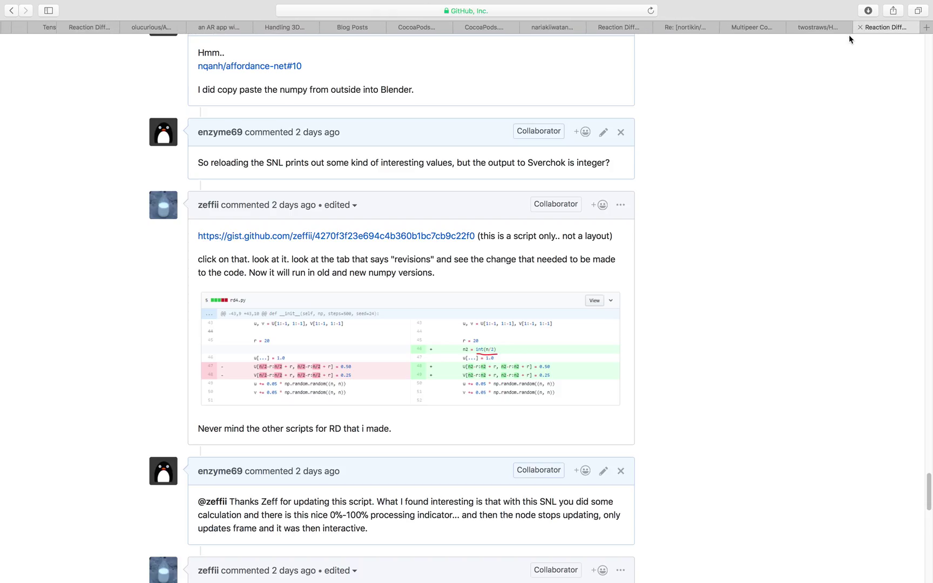
{"action": "left_click", "coordinate": [827, 27]}
{"action": "left_click", "coordinate": [889, 26]}
{"action": "scroll", "coordinate": [834, 168], "scroll_direction": "up", "scroll_amount": 3}
{"action": "scroll", "coordinate": [843, 216], "scroll_direction": "down", "scroll_amount": 4}
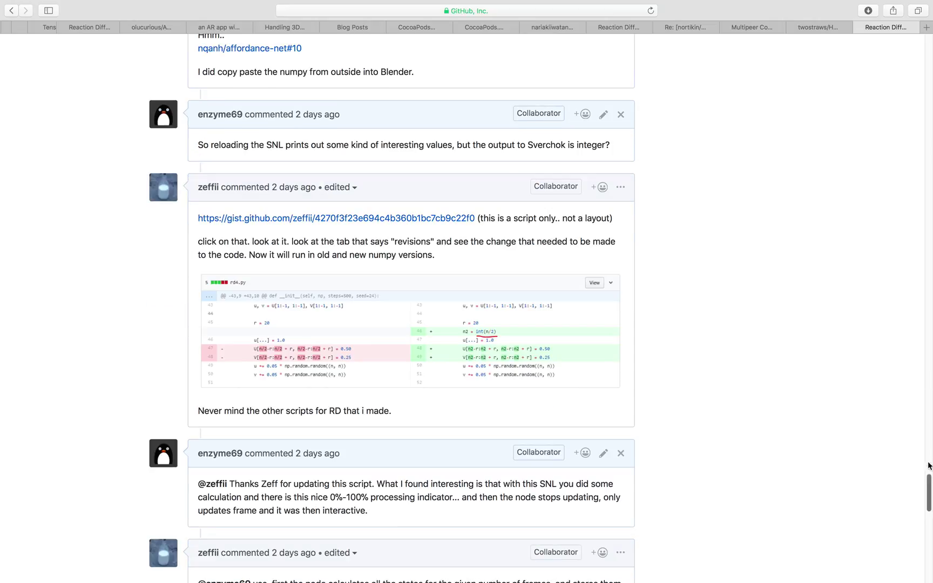
{"action": "scroll", "coordinate": [930, 485], "scroll_direction": "down", "scroll_amount": 2}
{"action": "scroll", "coordinate": [930, 485], "scroll_direction": "up", "scroll_amount": 4}
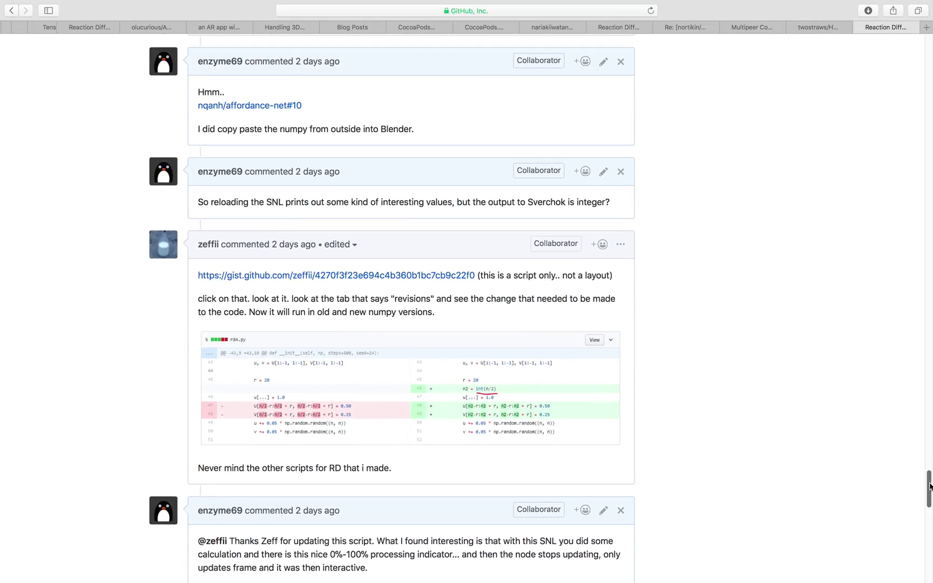
Step: Review the Sverchok issue "Reaction Diffusion script" #1734 from its title through the example images to the end
{"action": "left_click_drag", "start_coordinate": [930, 485], "coordinate": [921, 52]}
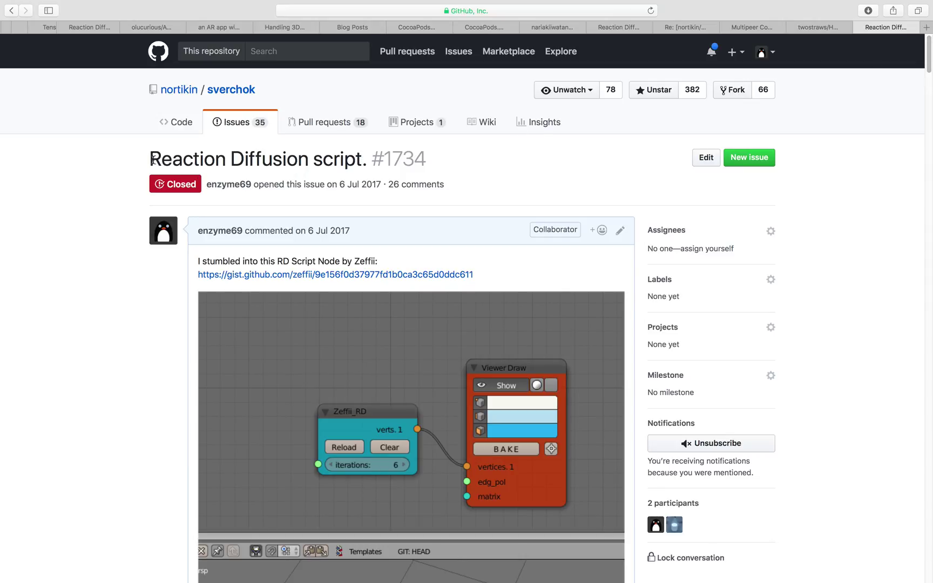
{"action": "left_click_drag", "start_coordinate": [167, 159], "coordinate": [364, 161]}
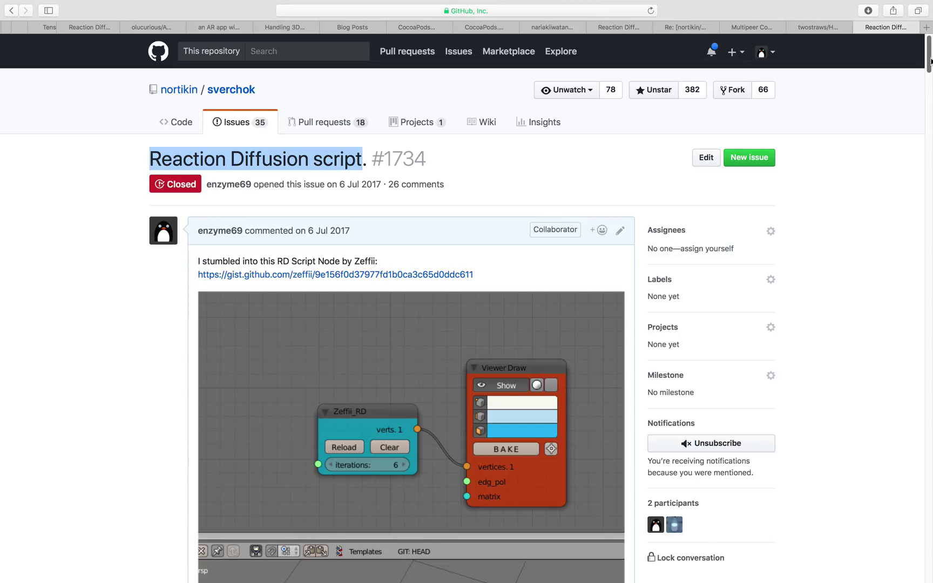
{"action": "left_click_drag", "start_coordinate": [930, 60], "coordinate": [916, 215]}
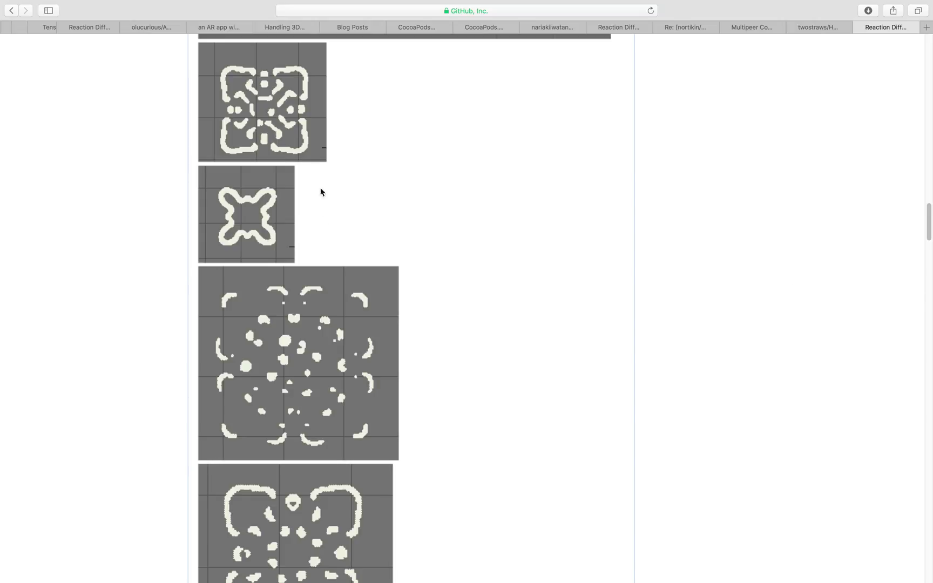
{"action": "left_click_drag", "start_coordinate": [931, 240], "coordinate": [930, 564]}
Step: Open the rd4.py gist linked in the issue comment about the numpy fix and enlarge the page
{"action": "scroll", "coordinate": [432, 351], "scroll_direction": "up", "scroll_amount": 15}
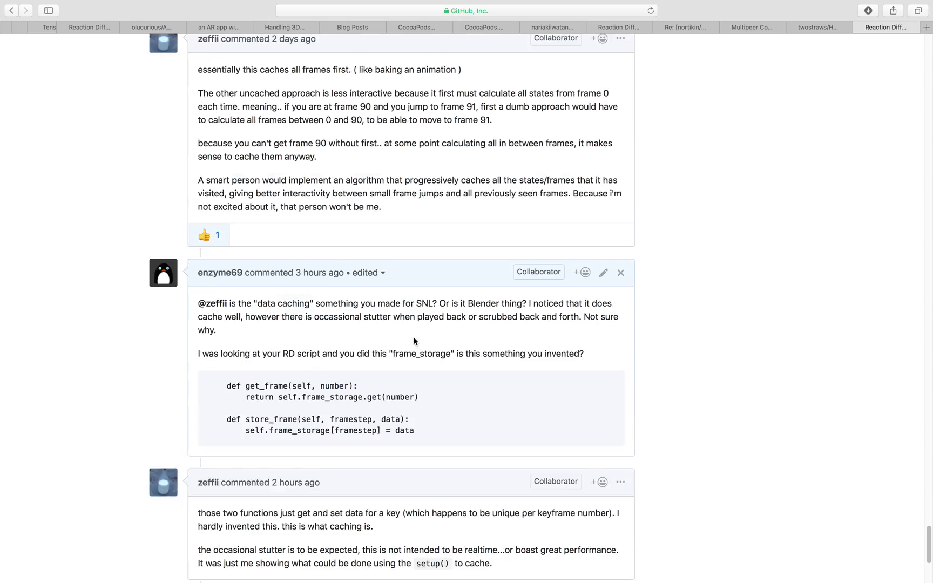
{"action": "scroll", "coordinate": [381, 324], "scroll_direction": "up", "scroll_amount": 8}
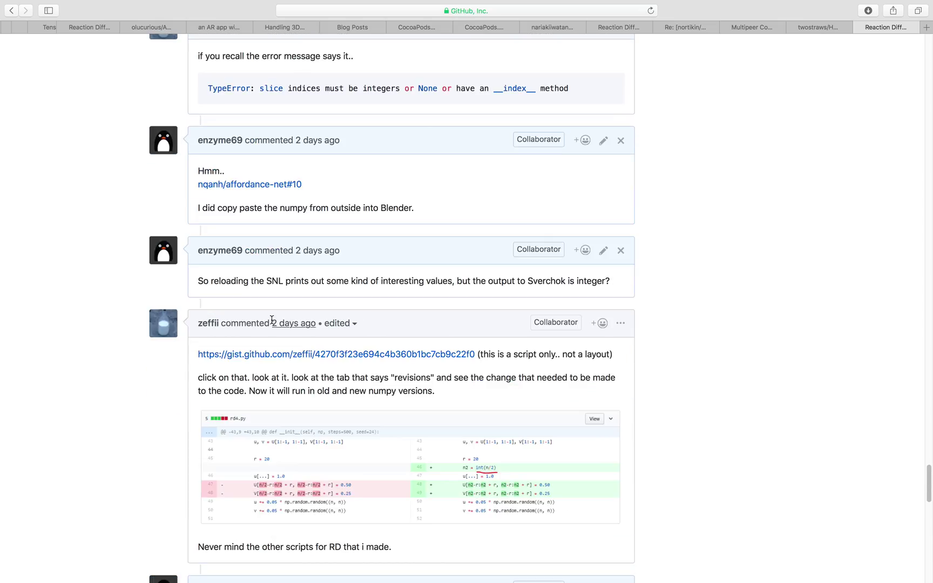
{"action": "scroll", "coordinate": [344, 358], "scroll_direction": "down", "scroll_amount": 1}
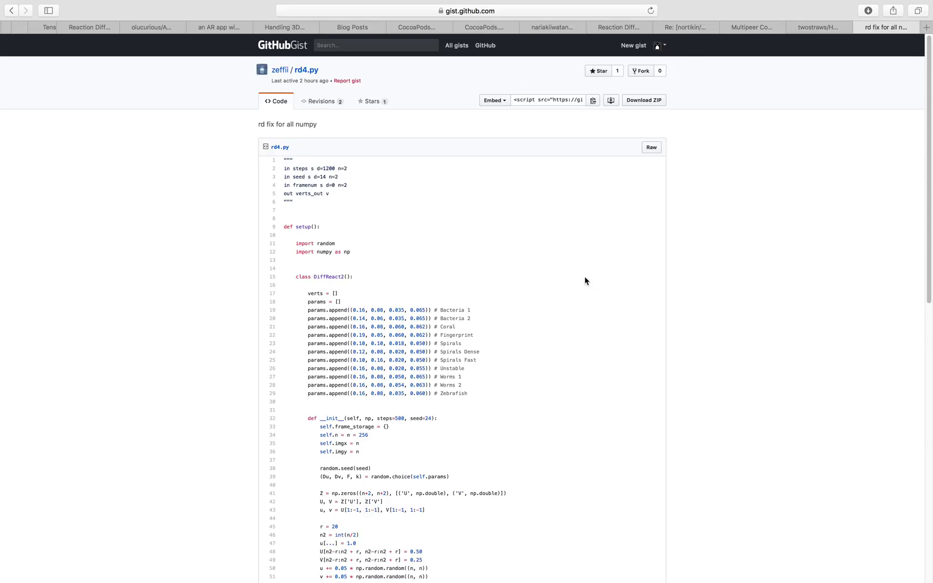
{"action": "scroll", "coordinate": [585, 278], "scroll_direction": "up", "scroll_amount": 5, "text": "ctrl"}
{"action": "scroll", "coordinate": [548, 275], "scroll_direction": "down", "scroll_amount": 1}
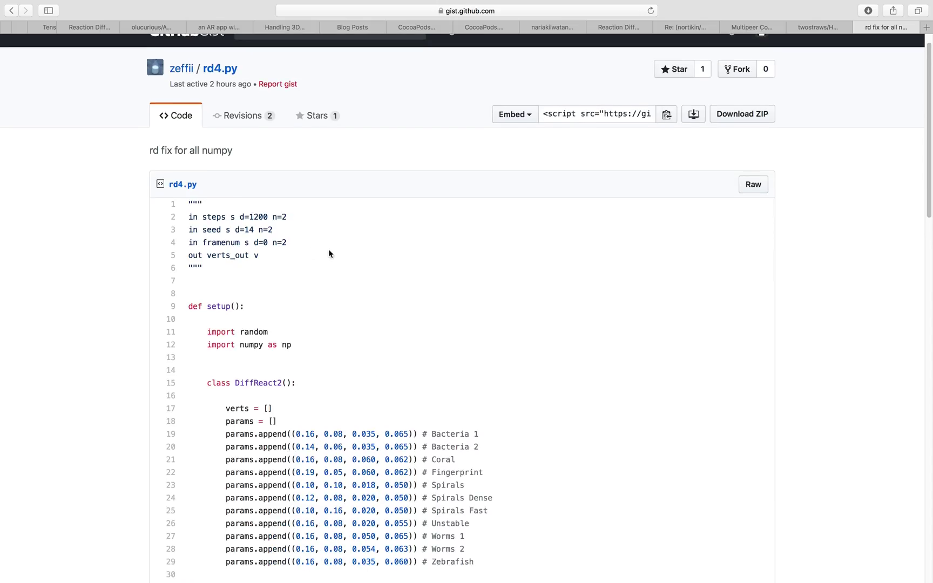
Step: Select the complete rd4.py script code, from line 1 to line 98
{"action": "left_click_drag", "start_coordinate": [189, 205], "coordinate": [253, 272]}
{"action": "scroll", "coordinate": [347, 328], "scroll_direction": "down", "scroll_amount": 15}
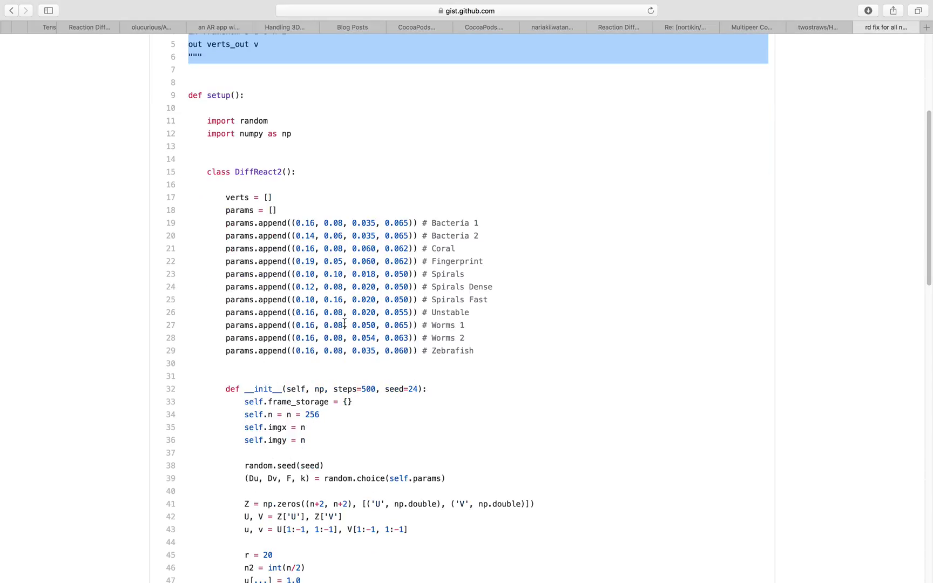
{"action": "scroll", "coordinate": [355, 333], "scroll_direction": "down", "scroll_amount": 9}
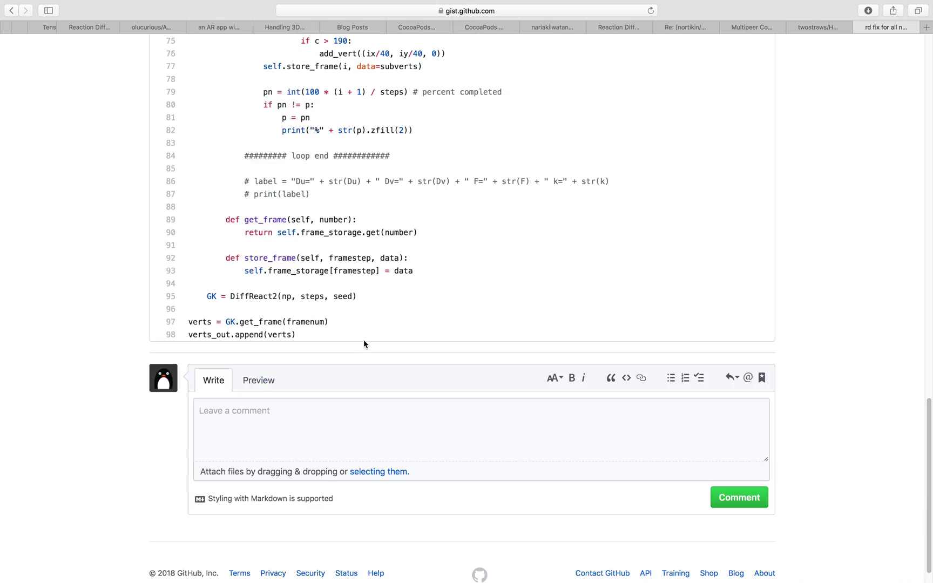
{"action": "left_click", "coordinate": [332, 336], "text": "shift"}
{"action": "scroll", "coordinate": [340, 338], "scroll_direction": "up", "scroll_amount": 18}
{"action": "scroll", "coordinate": [359, 340], "scroll_direction": "up", "scroll_amount": 5}
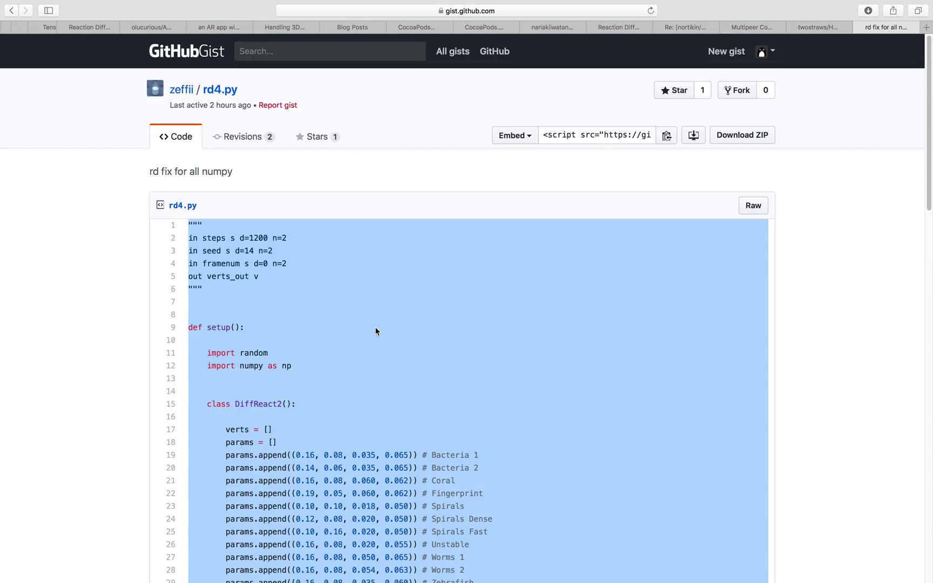
Step: Switch to Blender and delete all objects in the default scene, including the cube, camera and lamp
{"action": "key", "text": "ctrl+Left"}
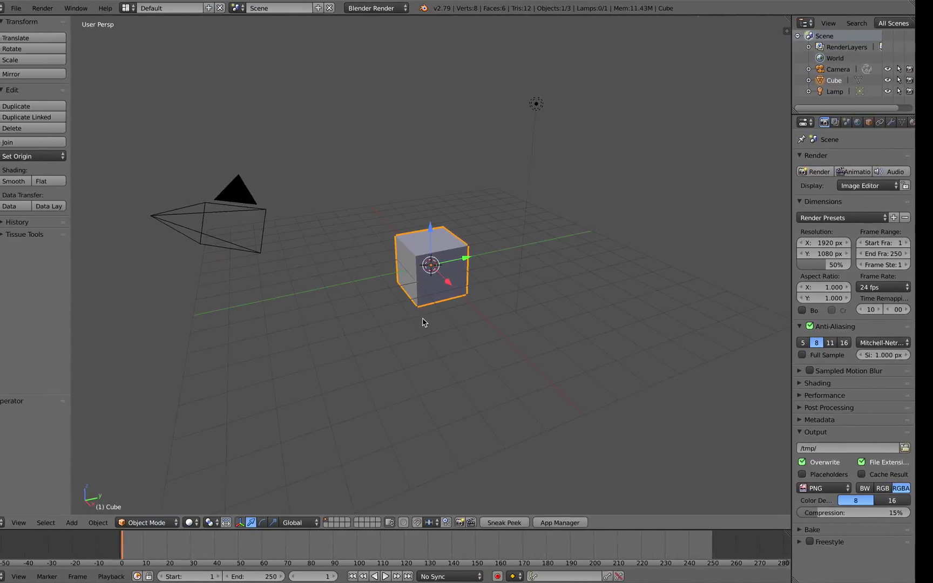
{"action": "middle_click_drag", "start_coordinate": [427, 317], "coordinate": [430, 317]}
{"action": "key", "text": "a"}
{"action": "key", "text": "a"}
{"action": "key", "text": "x"}
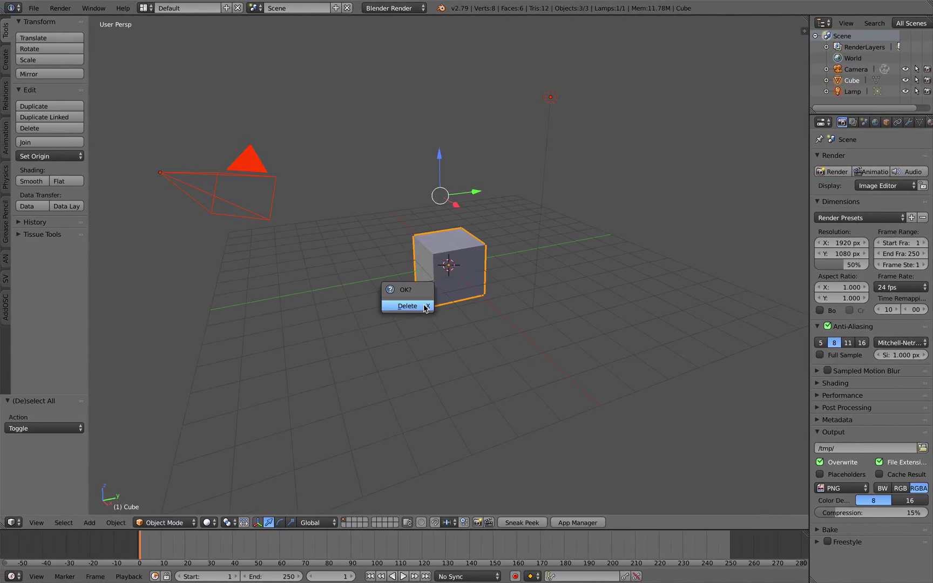
{"action": "left_click", "coordinate": [416, 307]}
Step: Import the Alembic file zeffii_ReactionDiffusion_update_003.abc from the Desktop folder with scale 1.000 and Set Frame Range enabled
{"action": "left_click", "coordinate": [33, 8]}
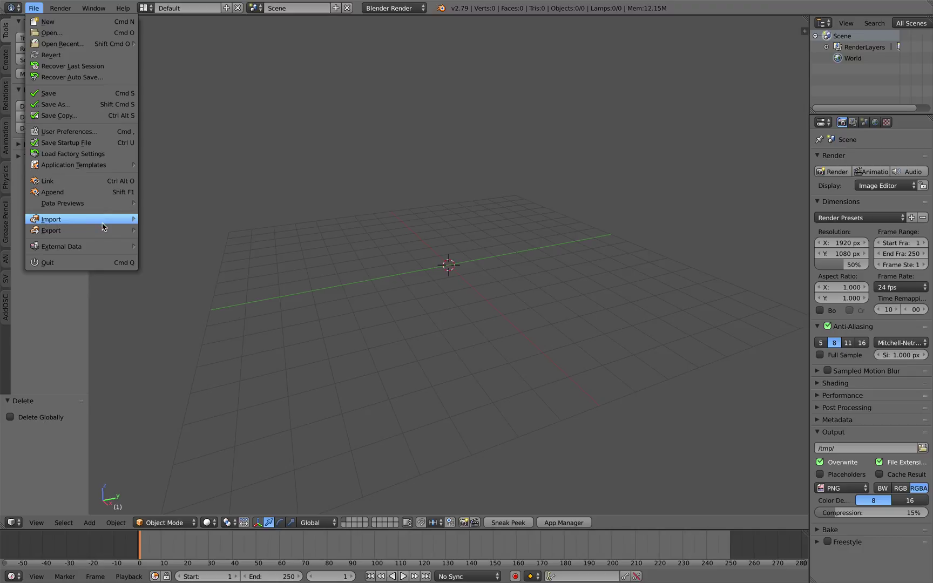
{"action": "mouse_move", "coordinate": [102, 221]}
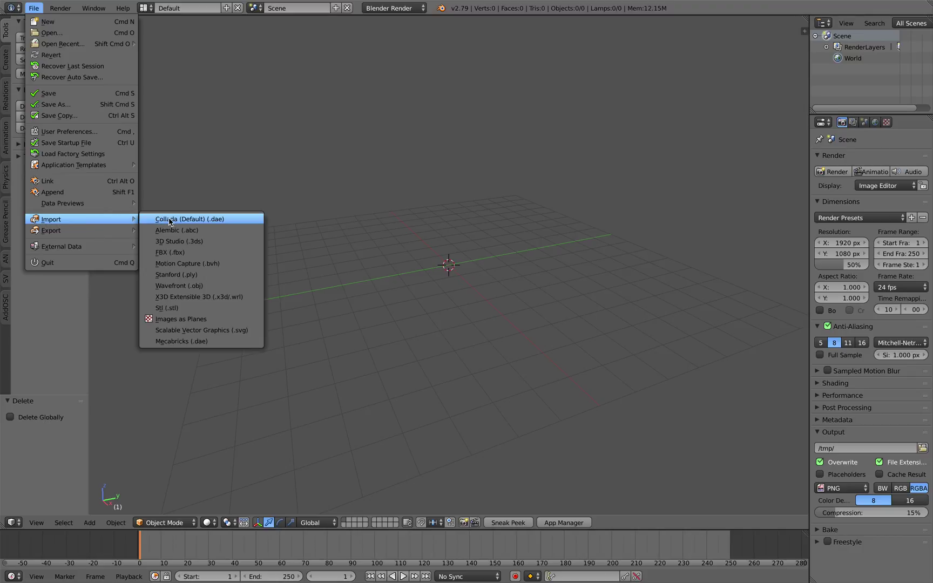
{"action": "left_click", "coordinate": [201, 231]}
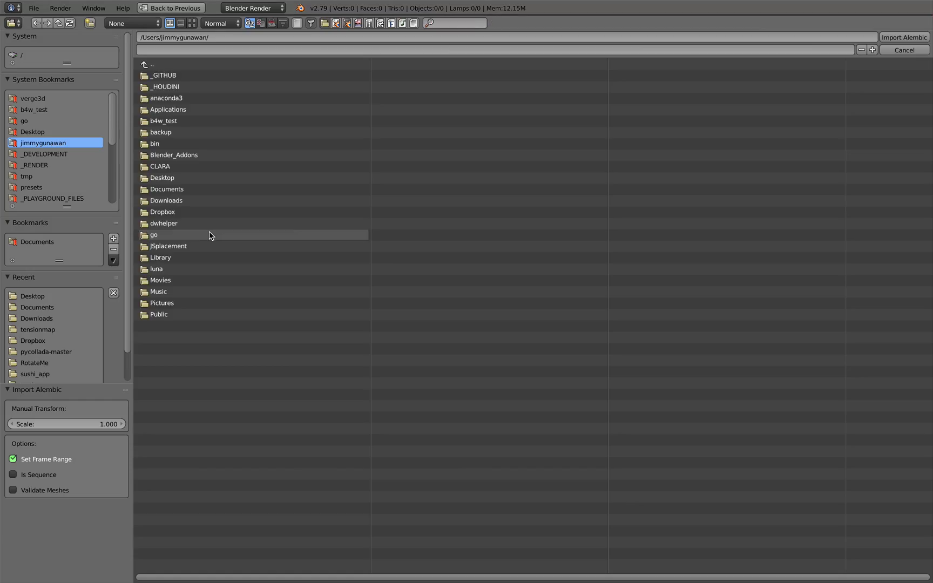
{"action": "left_click", "coordinate": [48, 130]}
{"action": "left_click", "coordinate": [267, 133]}
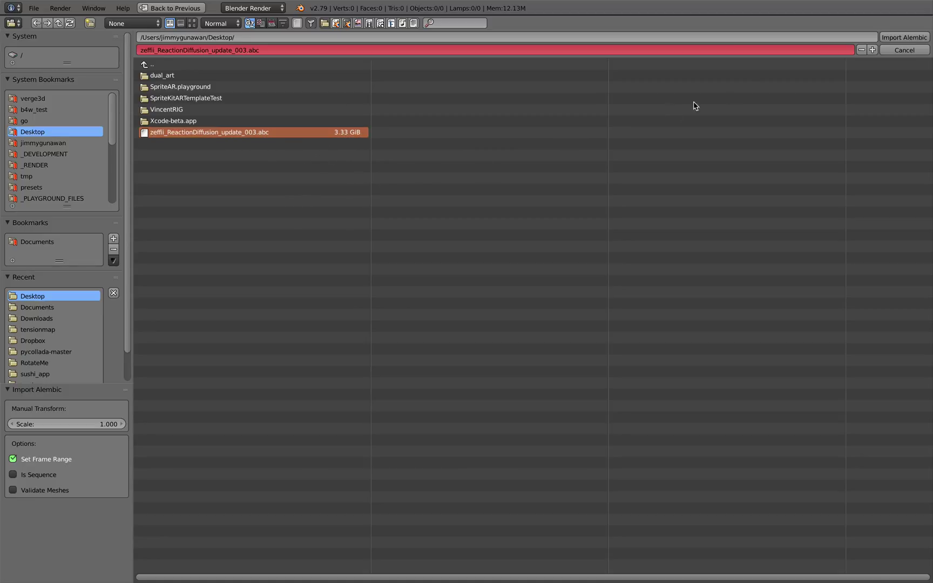
{"action": "left_click", "coordinate": [905, 37]}
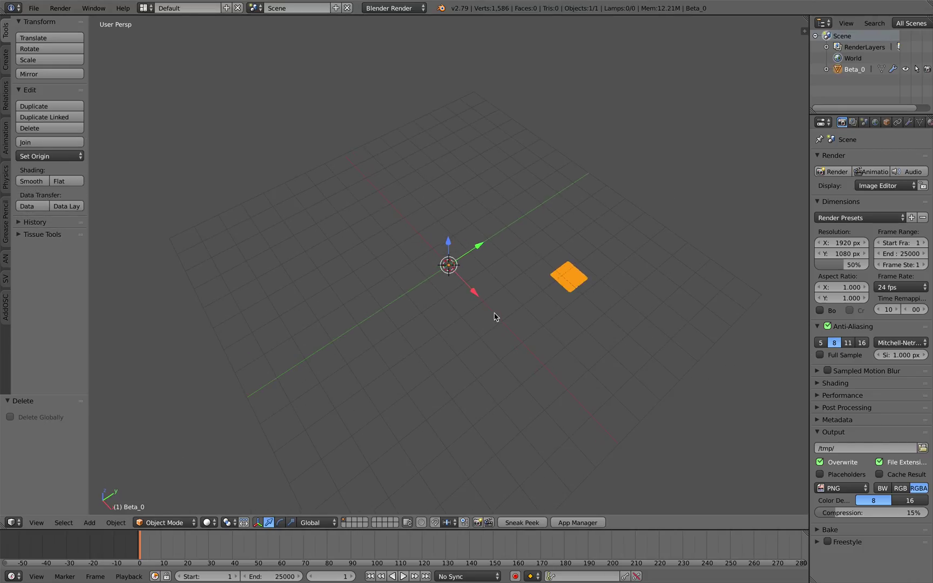
Step: Examine the imported Alembic mesh from above and the timeline's whole frame range up to frame 25000
{"action": "middle_click_drag", "start_coordinate": [495, 317], "coordinate": [354, 338]}
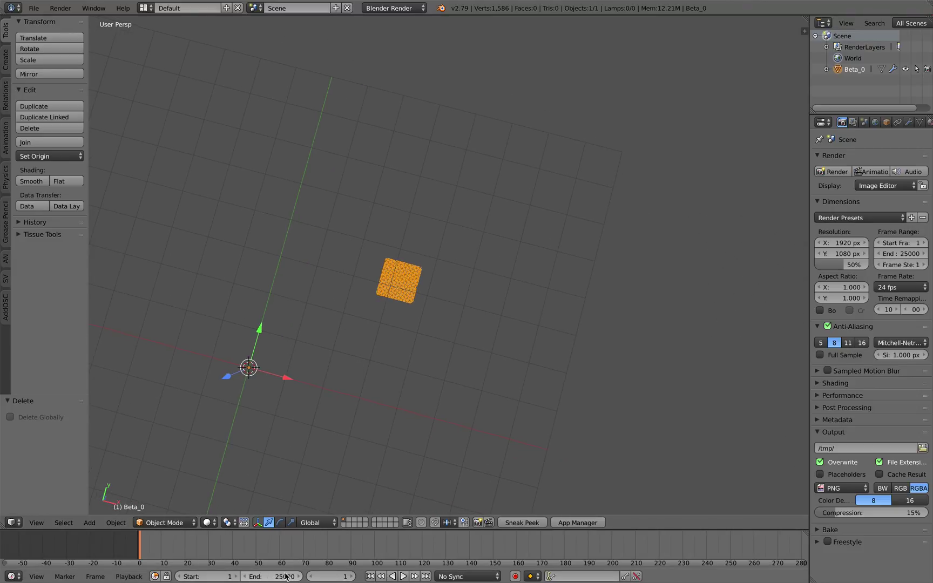
{"action": "scroll", "coordinate": [486, 545], "scroll_direction": "down", "scroll_amount": 15}
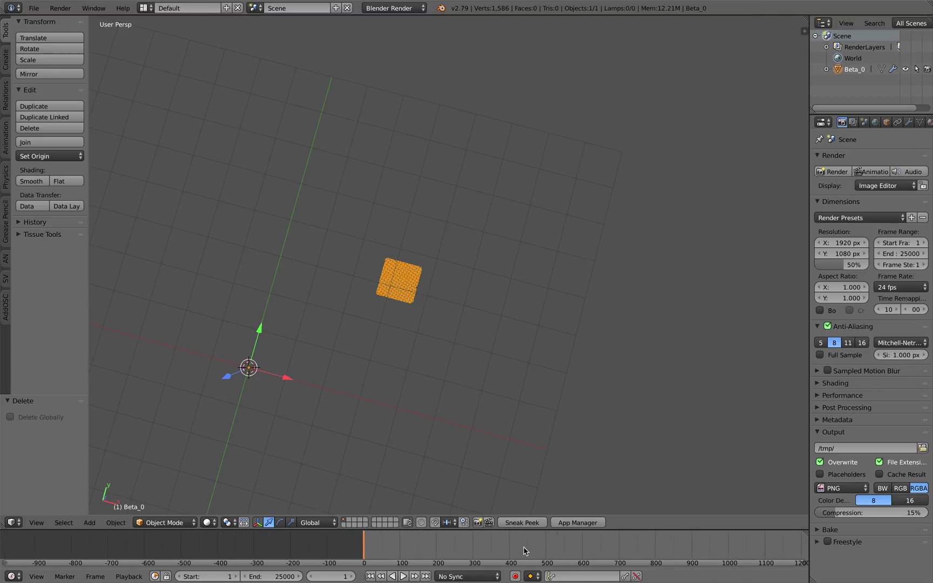
{"action": "scroll", "coordinate": [572, 548], "scroll_direction": "down", "scroll_amount": 10}
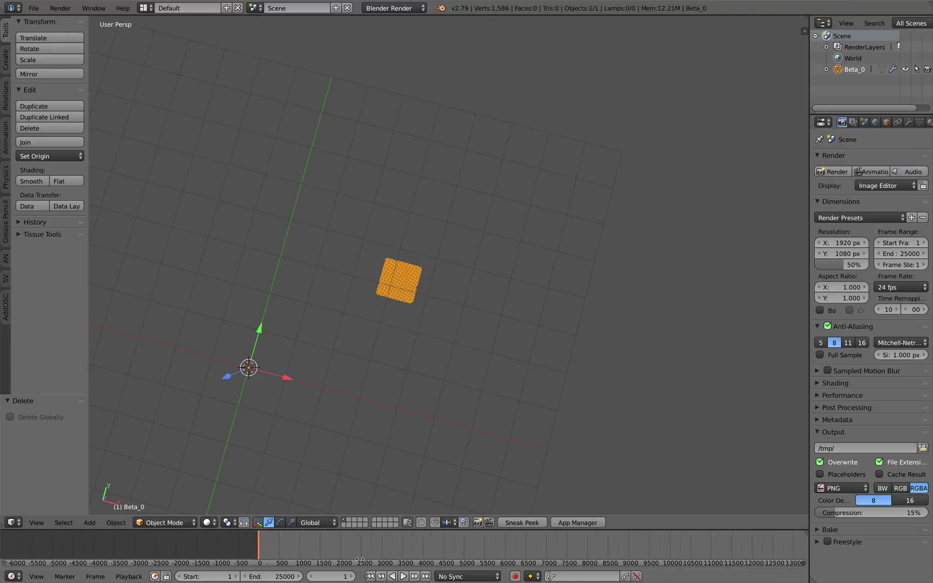
{"action": "scroll", "coordinate": [380, 558], "scroll_direction": "down", "scroll_amount": 1}
{"action": "middle_click_drag", "start_coordinate": [392, 557], "coordinate": [318, 554]}
{"action": "scroll", "coordinate": [319, 548], "scroll_direction": "up", "scroll_amount": 2}
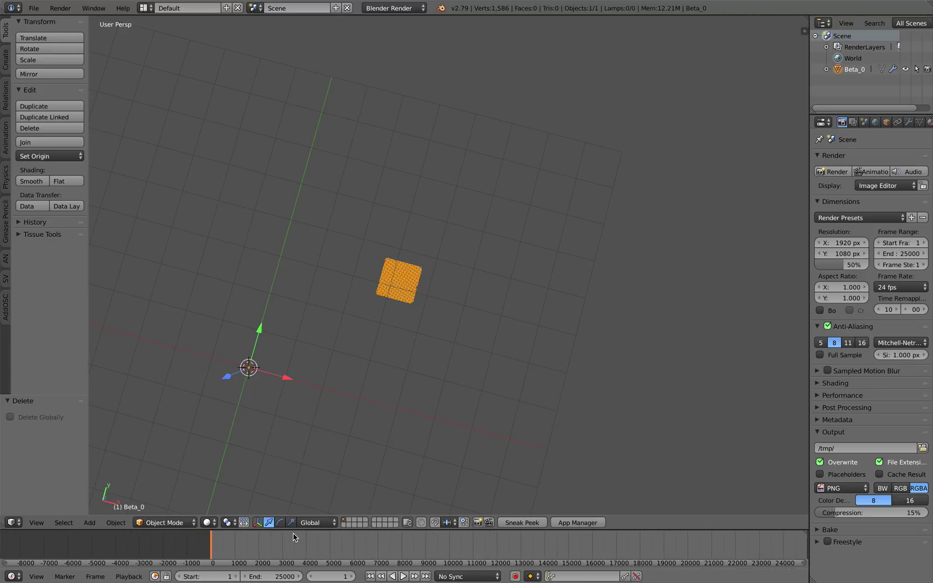
{"action": "mouse_move", "coordinate": [340, 428]}
{"action": "middle_mouse_down"}
{"action": "mouse_move", "coordinate": [357, 425]}
{"action": "mouse_move", "coordinate": [331, 412]}
{"action": "middle_mouse_up"}
{"action": "scroll", "coordinate": [341, 427], "scroll_direction": "up", "scroll_amount": 2}
{"action": "middle_click_drag", "start_coordinate": [387, 297], "coordinate": [296, 463]}
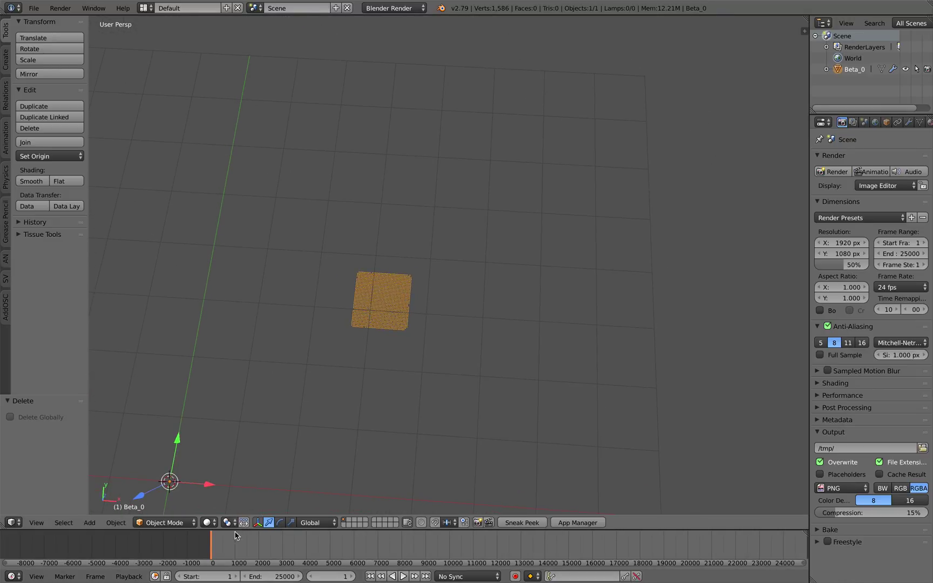
Step: Scrub the cached animation from the start to about frame 21500 and examine how the reaction-diffusion pattern grows
{"action": "key", "text": "alt+a"}
{"action": "left_click_drag", "start_coordinate": [223, 546], "coordinate": [430, 543]}
{"action": "scroll", "coordinate": [427, 431], "scroll_direction": "up", "scroll_amount": 3}
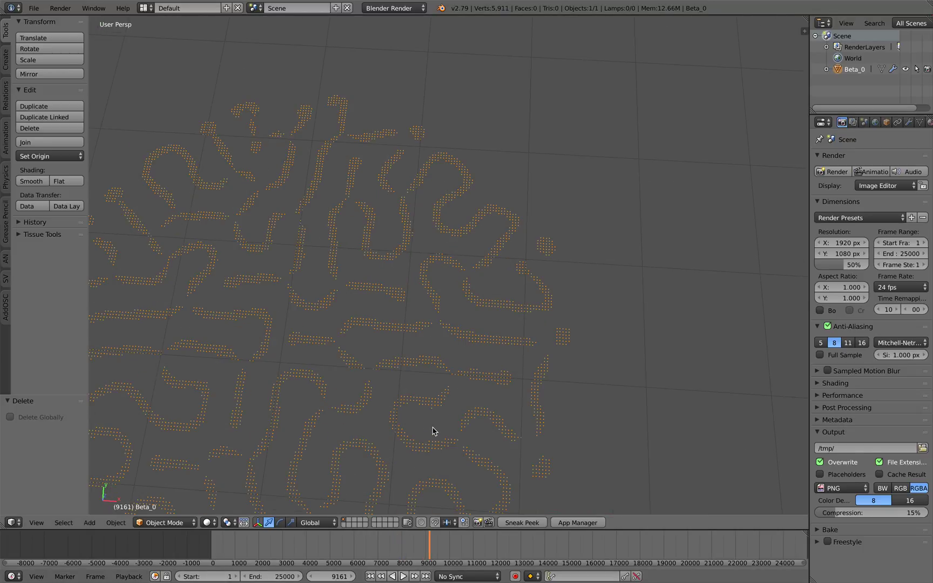
{"action": "scroll", "coordinate": [385, 343], "scroll_direction": "down", "scroll_amount": 3}
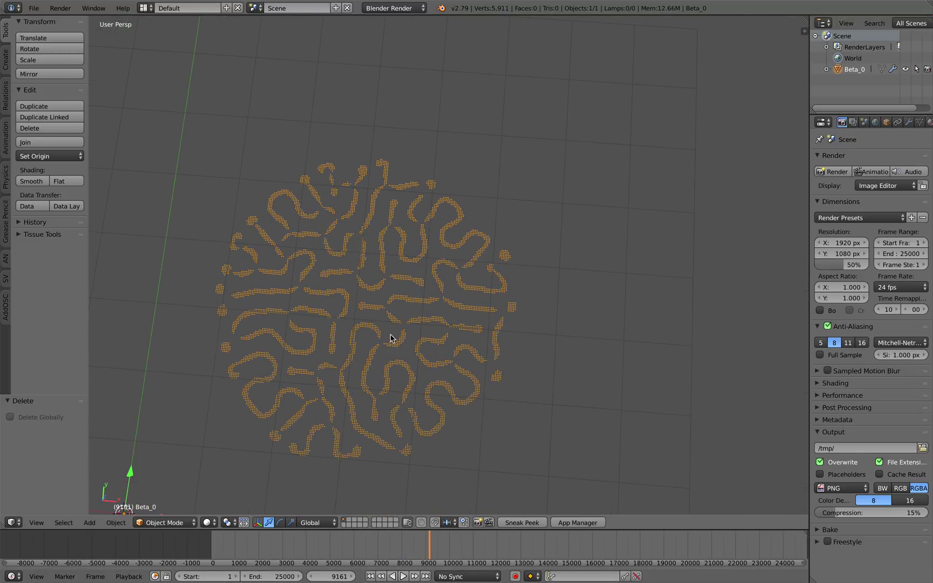
{"action": "left_click_drag", "start_coordinate": [440, 542], "coordinate": [450, 544]}
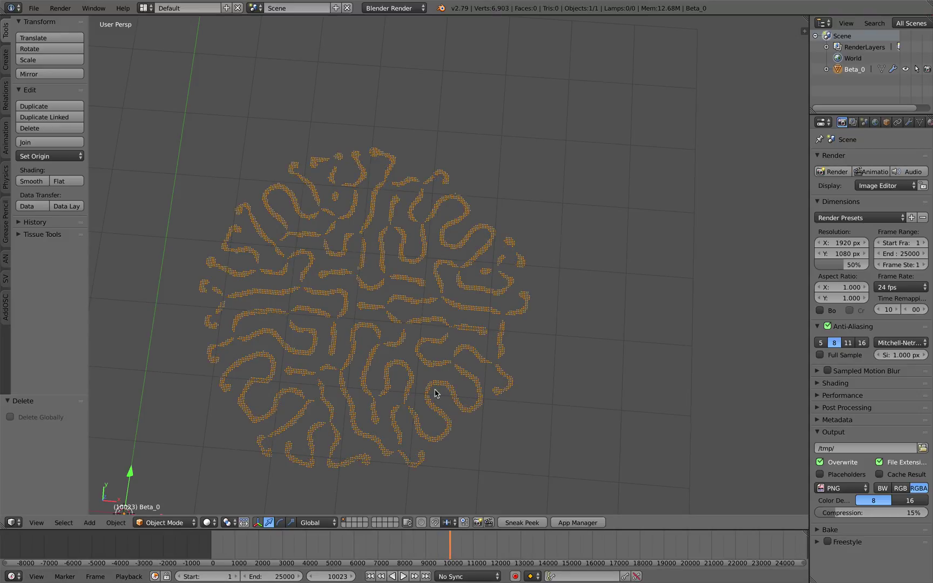
{"action": "mouse_move", "coordinate": [435, 392]}
{"action": "middle_mouse_down"}
{"action": "mouse_move", "coordinate": [405, 376]}
{"action": "mouse_move", "coordinate": [431, 396]}
{"action": "middle_mouse_up"}
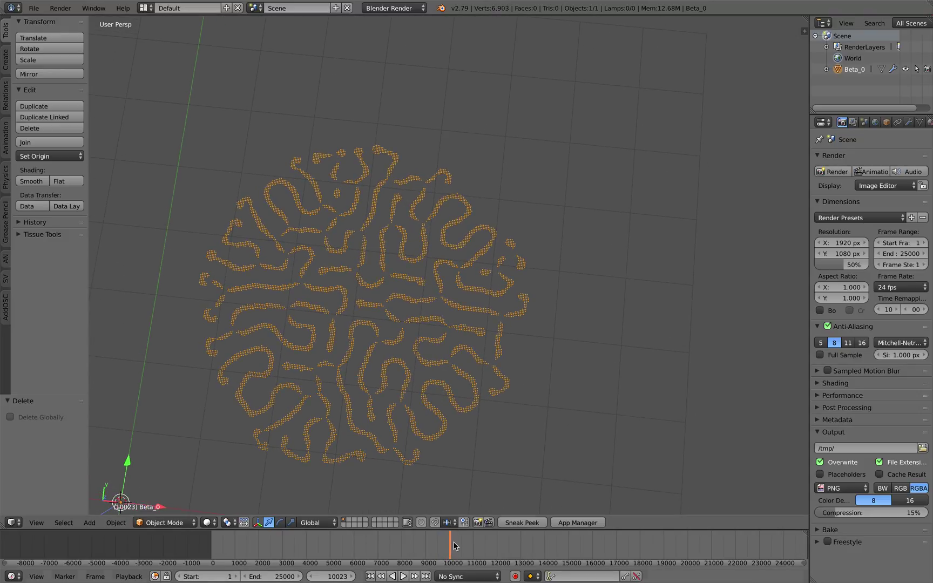
{"action": "left_click", "coordinate": [411, 544]}
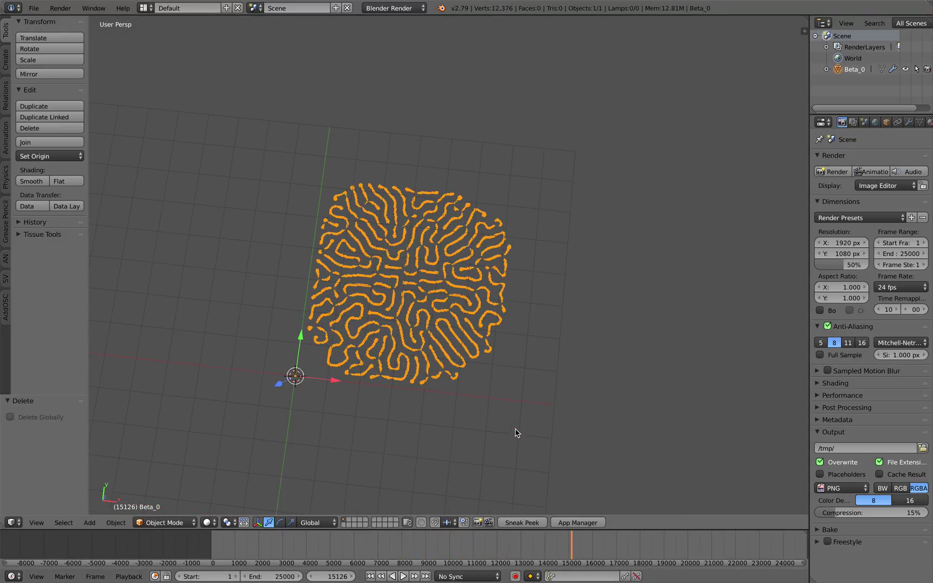
{"action": "left_click_drag", "start_coordinate": [588, 534], "coordinate": [709, 567]}
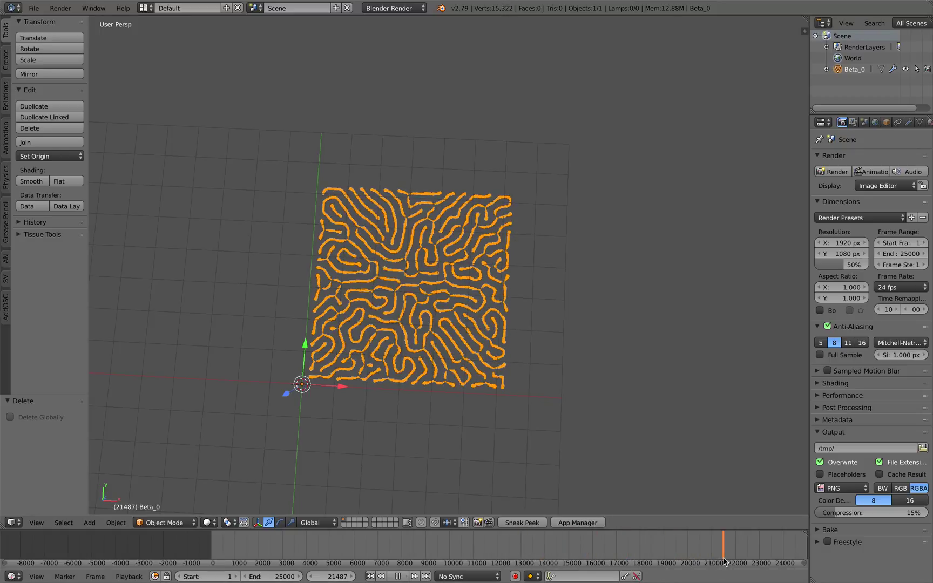
Step: Review the late part of the animation up to about frame 24100, stop at frame 21475 and inspect the pattern
{"action": "scroll", "coordinate": [749, 541], "scroll_direction": "down", "scroll_amount": 4}
{"action": "key", "text": "alt+a"}
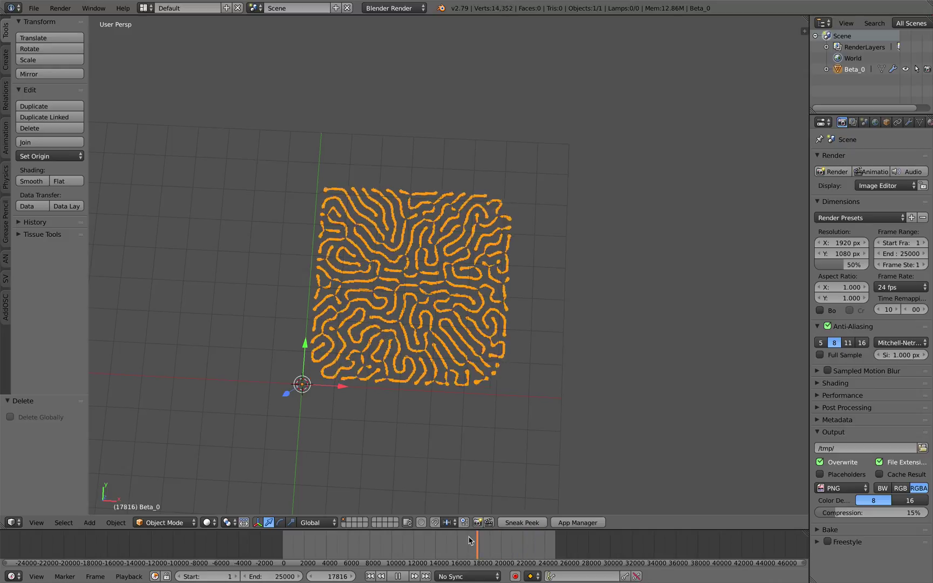
{"action": "left_click_drag", "start_coordinate": [469, 540], "coordinate": [438, 567]}
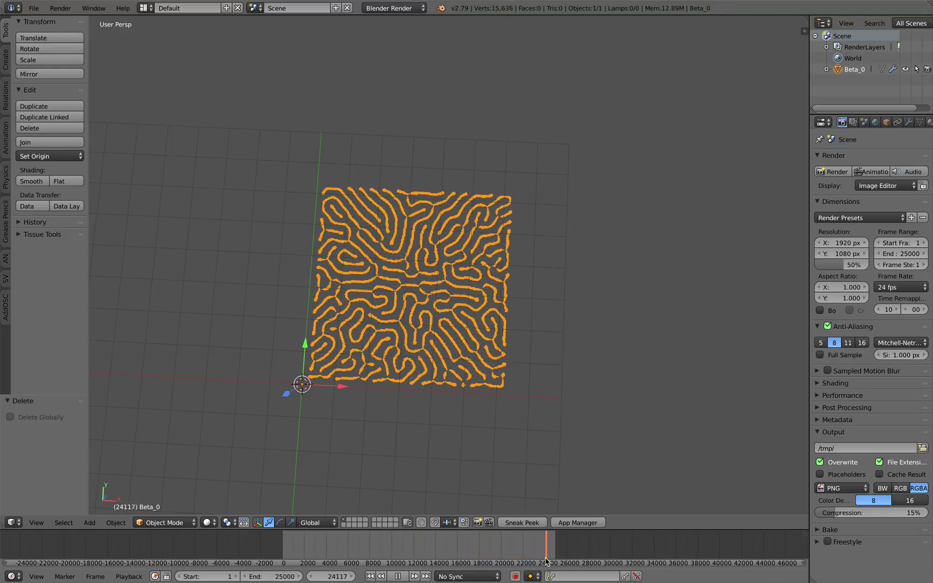
{"action": "scroll", "coordinate": [430, 427], "scroll_direction": "up", "scroll_amount": 2}
{"action": "middle_click_drag", "start_coordinate": [427, 424], "coordinate": [429, 422]}
{"action": "mouse_move", "coordinate": [512, 534]}
{"action": "left_mouse_down"}
{"action": "mouse_move", "coordinate": [314, 535]}
{"action": "mouse_move", "coordinate": [500, 540]}
{"action": "mouse_move", "coordinate": [416, 546]}
{"action": "mouse_move", "coordinate": [456, 557]}
{"action": "mouse_move", "coordinate": [517, 554]}
{"action": "left_mouse_up"}
{"action": "key", "text": "alt+a"}
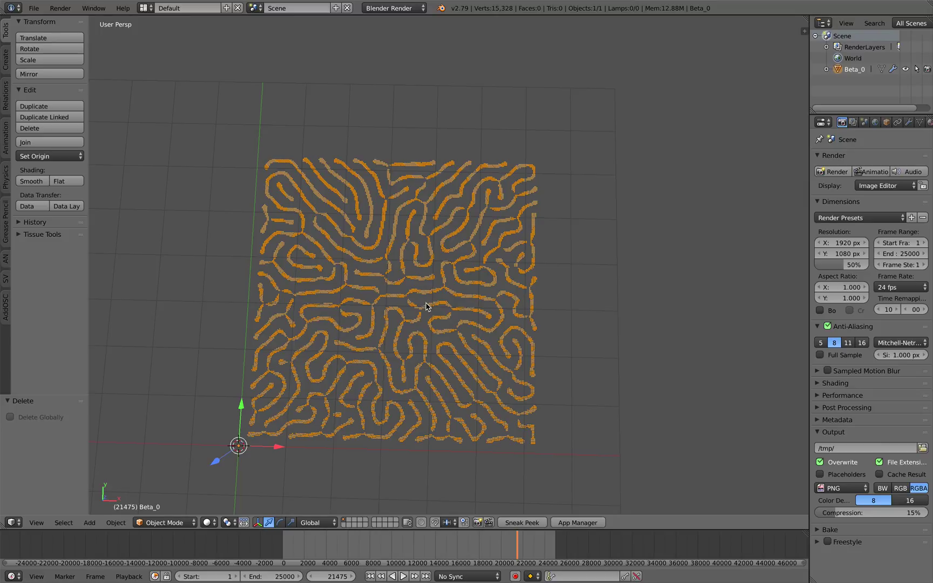
{"action": "middle_click_drag", "start_coordinate": [427, 306], "coordinate": [408, 305]}
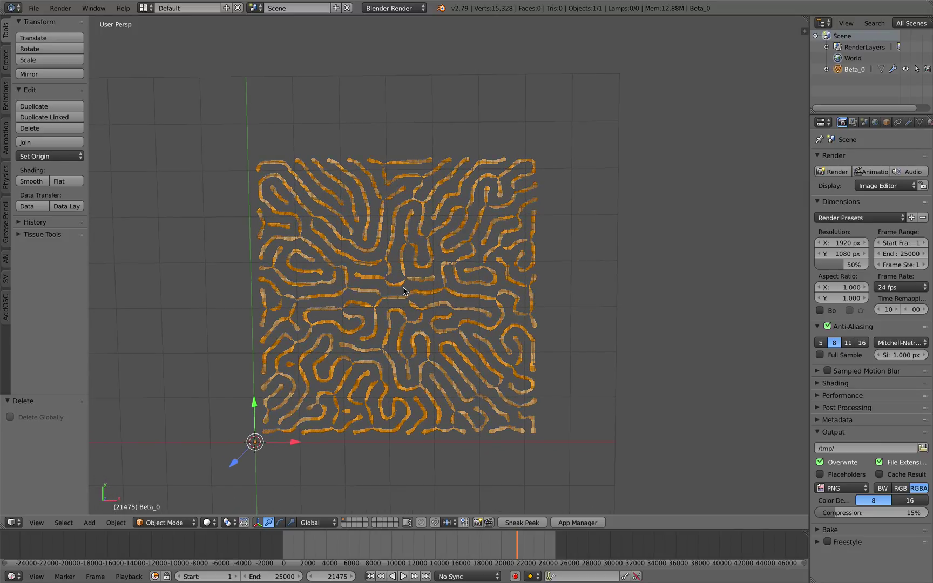
Step: Reload the start-up file and delete all objects in the default scene
{"action": "left_click", "coordinate": [33, 8]}
{"action": "left_click", "coordinate": [44, 23]}
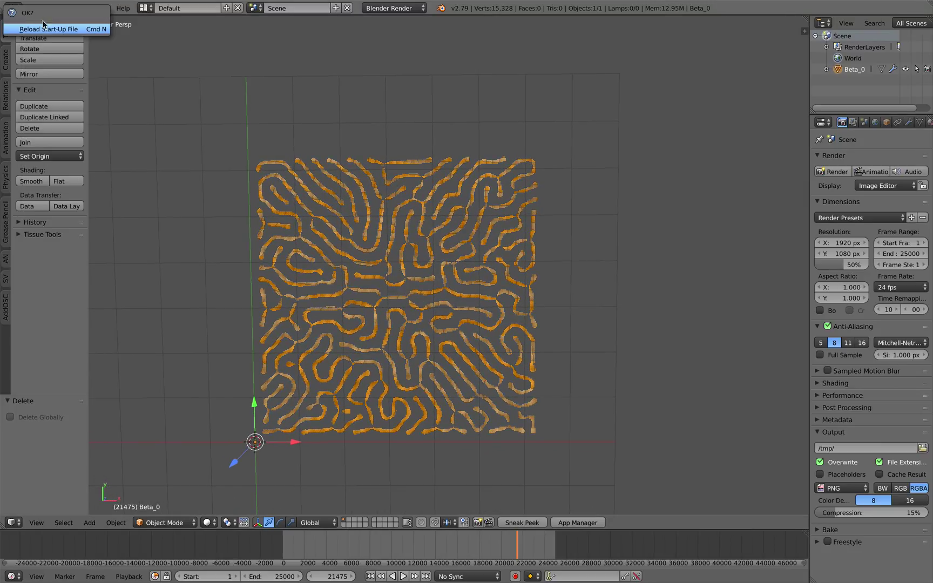
{"action": "left_click", "coordinate": [51, 27]}
{"action": "key", "text": "a"}
{"action": "key", "text": "x"}
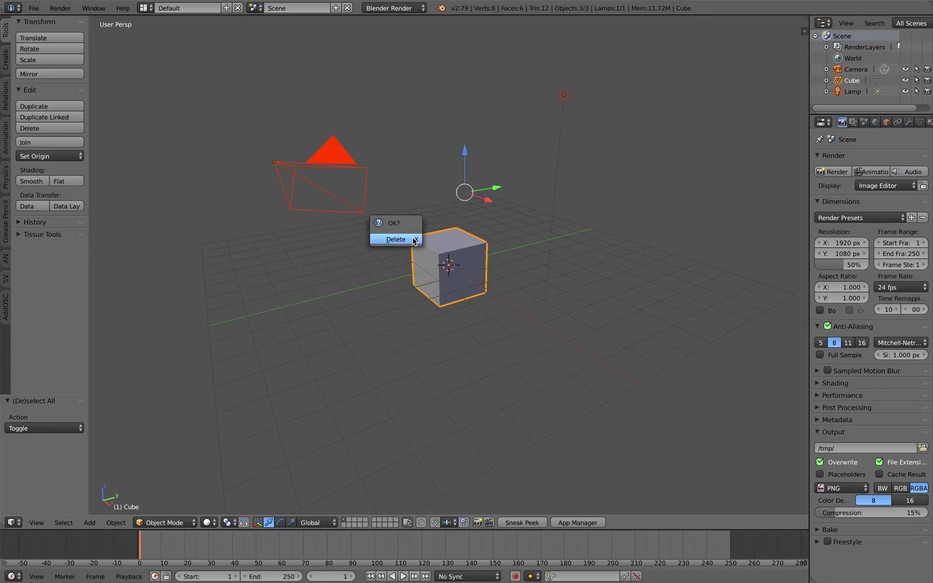
{"action": "left_click", "coordinate": [414, 240]}
Step: Change the screen layout to Compositing and turn the image editor area into a Text Editor
{"action": "left_click", "coordinate": [146, 7]}
{"action": "left_click", "coordinate": [166, 48]}
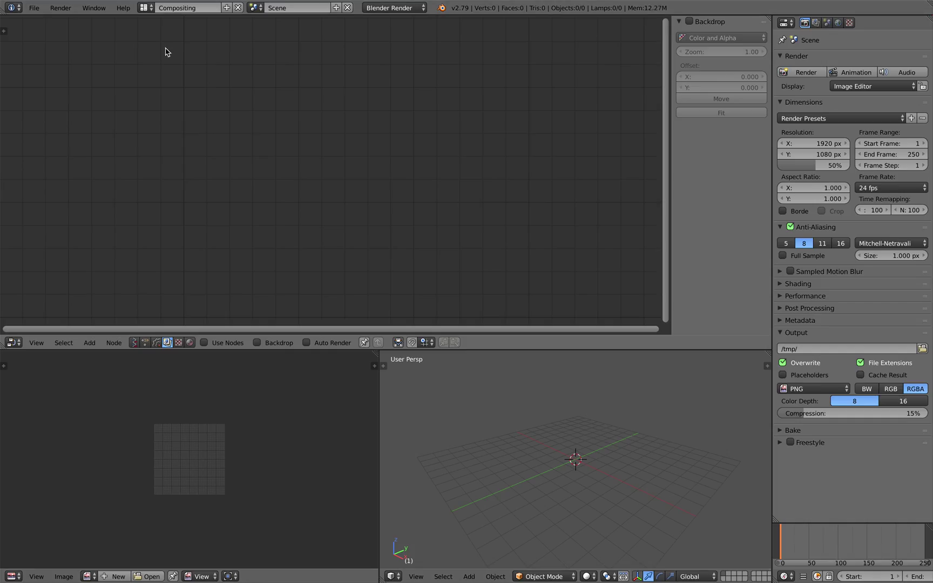
{"action": "left_click", "coordinate": [21, 575]}
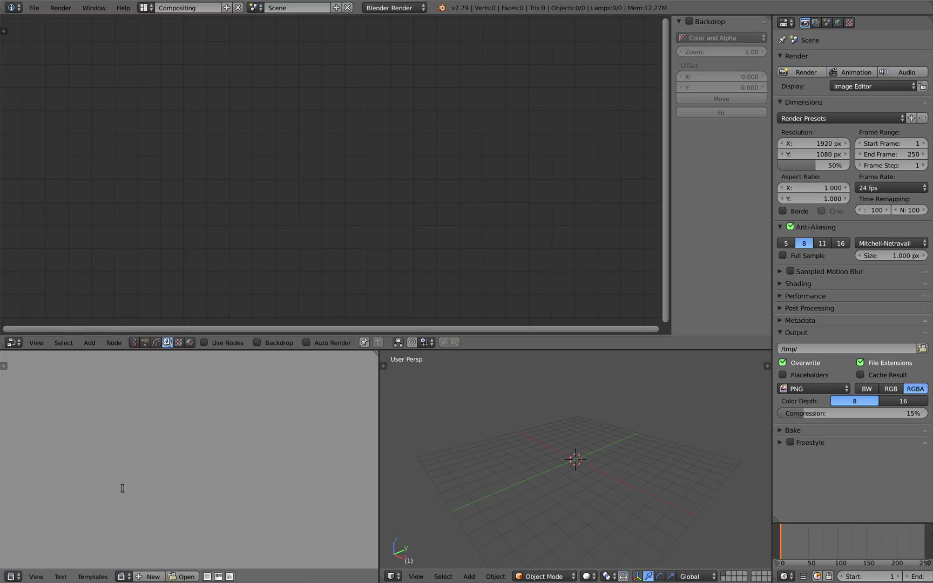
Step: Create a new text block and name it zeffii_RD.py
{"action": "left_click", "coordinate": [145, 576]}
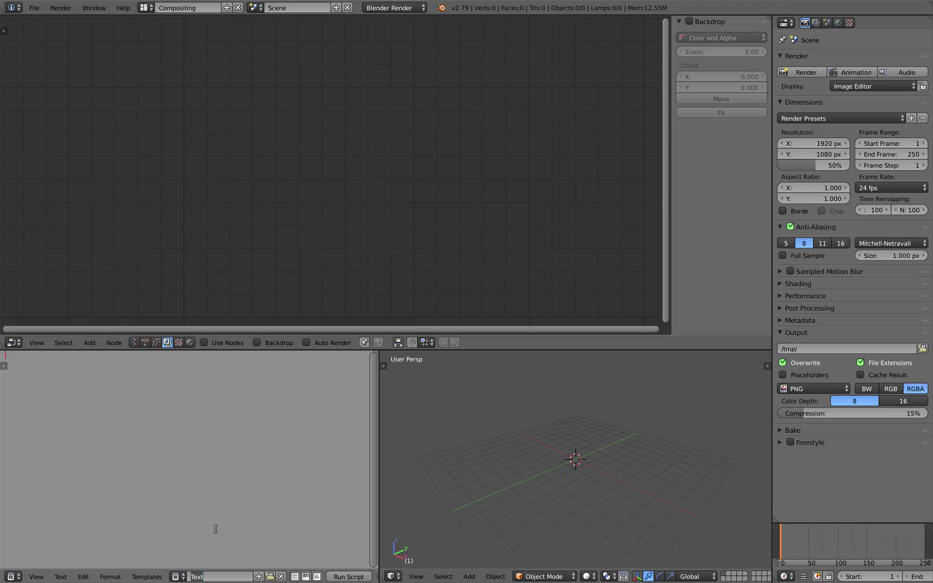
{"action": "type", "text": "s"}
{"action": "type", "text": "effii_RD.py"}
{"action": "key", "text": "Return"}
Step: Switch to the browser and copy the complete rd4.py code from the gist, lines 1 to 98
{"action": "key", "text": "ctrl+Right"}
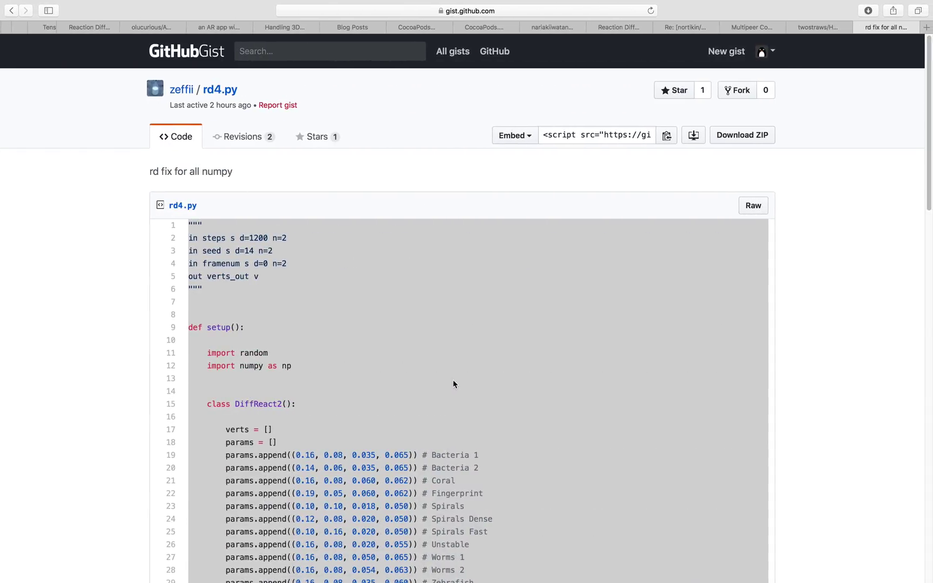
{"action": "left_click", "coordinate": [221, 240]}
{"action": "left_click_drag", "start_coordinate": [190, 225], "coordinate": [226, 275]}
{"action": "scroll", "coordinate": [262, 316], "scroll_direction": "down", "scroll_amount": 20}
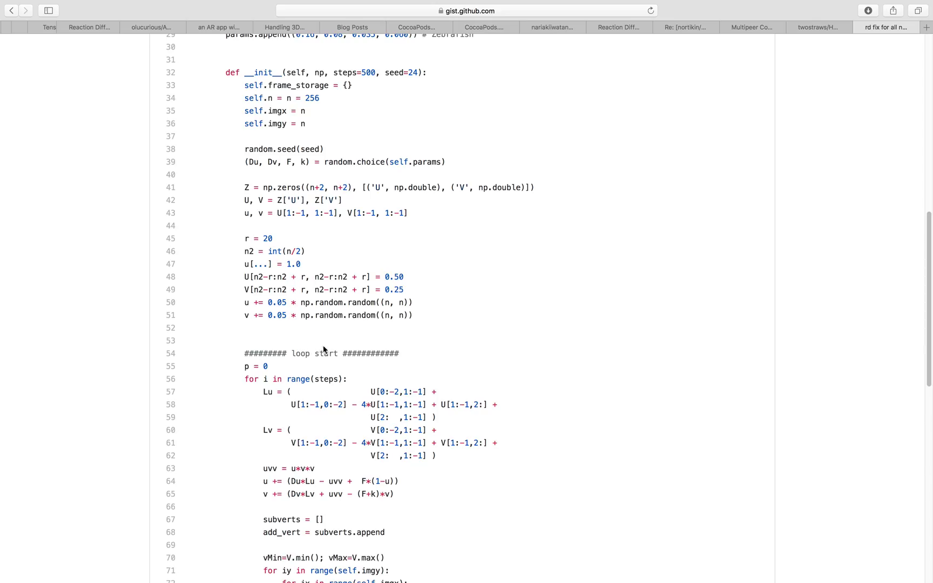
{"action": "left_click", "coordinate": [318, 309], "text": "shift"}
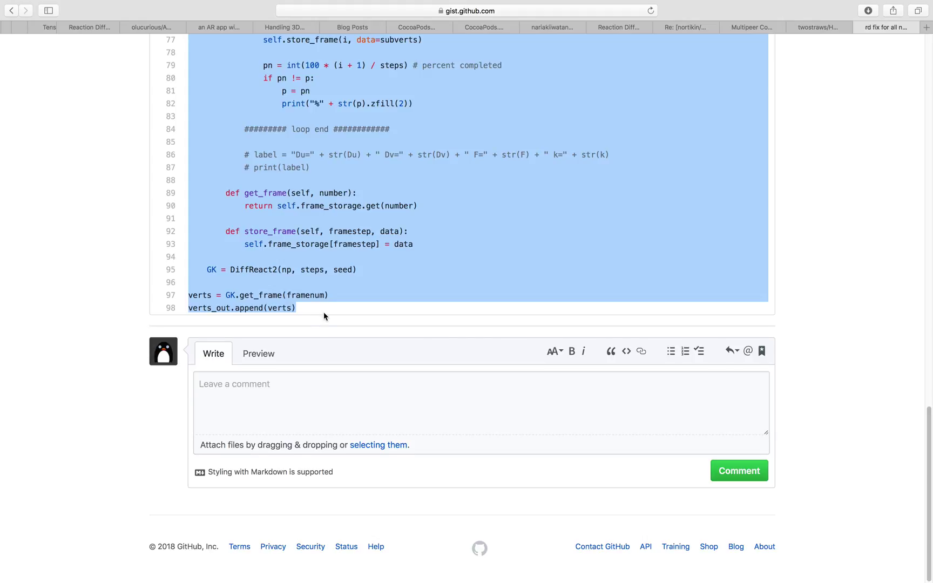
{"action": "scroll", "coordinate": [323, 311], "scroll_direction": "up", "scroll_amount": 20}
{"action": "scroll", "coordinate": [248, 210], "scroll_direction": "down", "scroll_amount": 15}
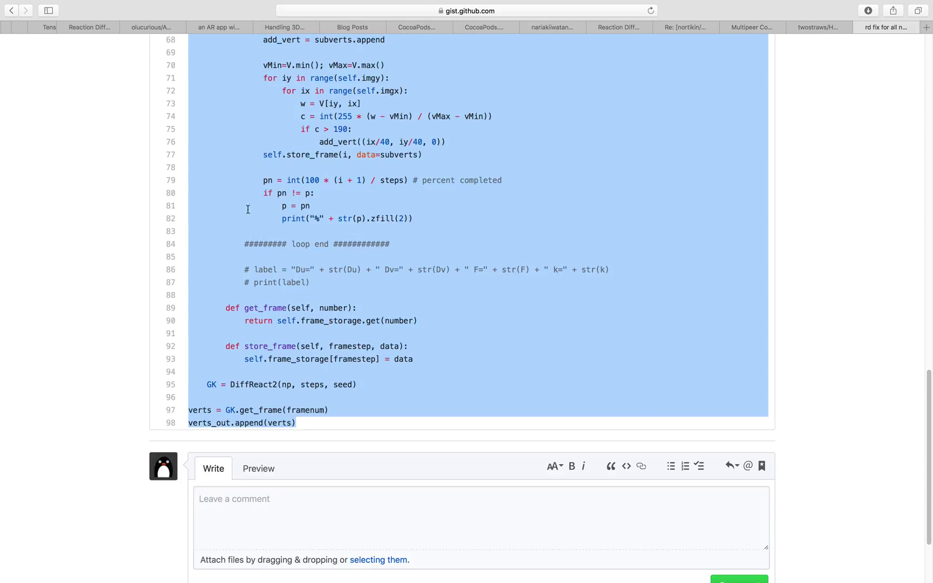
{"action": "scroll", "coordinate": [245, 378], "scroll_direction": "up", "scroll_amount": 20}
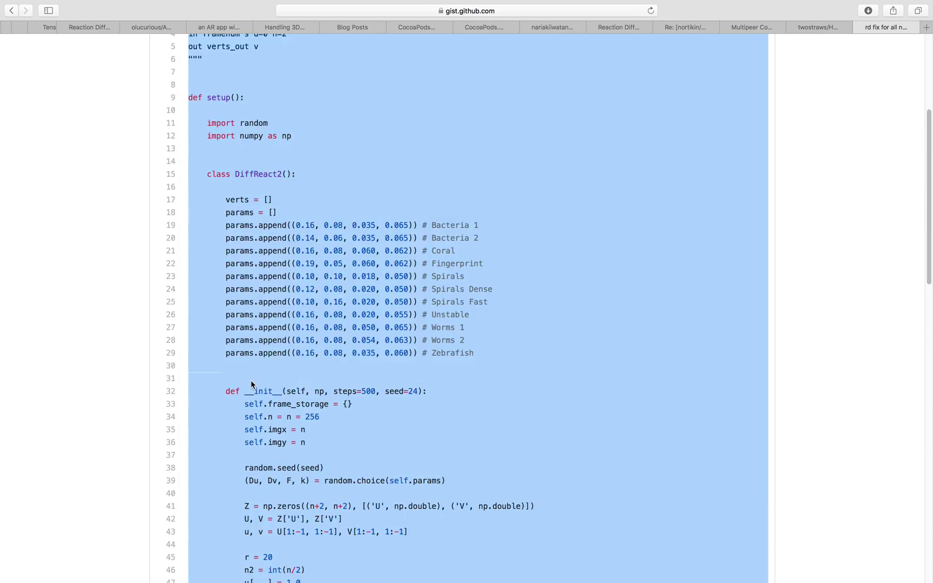
{"action": "scroll", "coordinate": [265, 302], "scroll_direction": "down", "scroll_amount": 3}
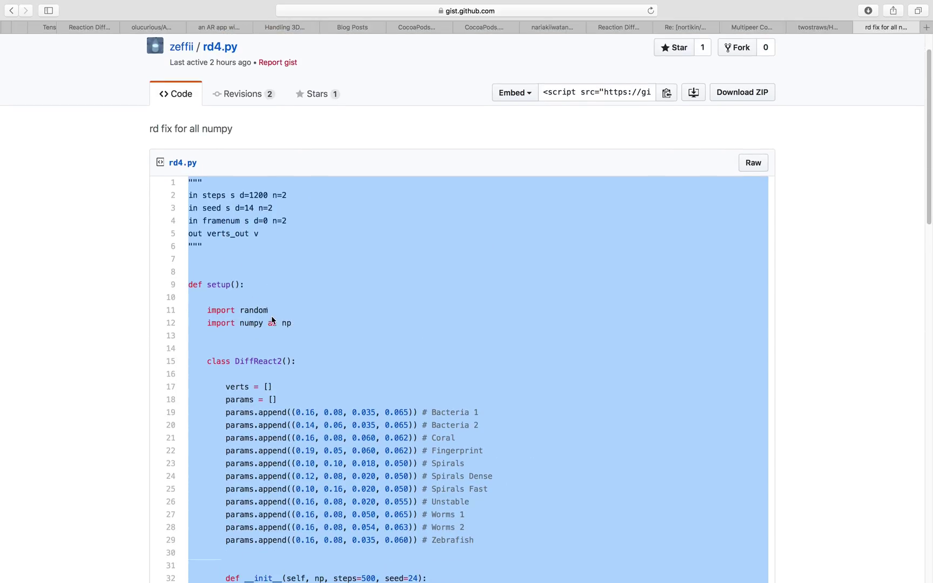
Step: Switch to Blender, paste the copied script into the zeffii_RD.py text block and make the text editor area taller
{"action": "key", "text": "ctrl+Left"}
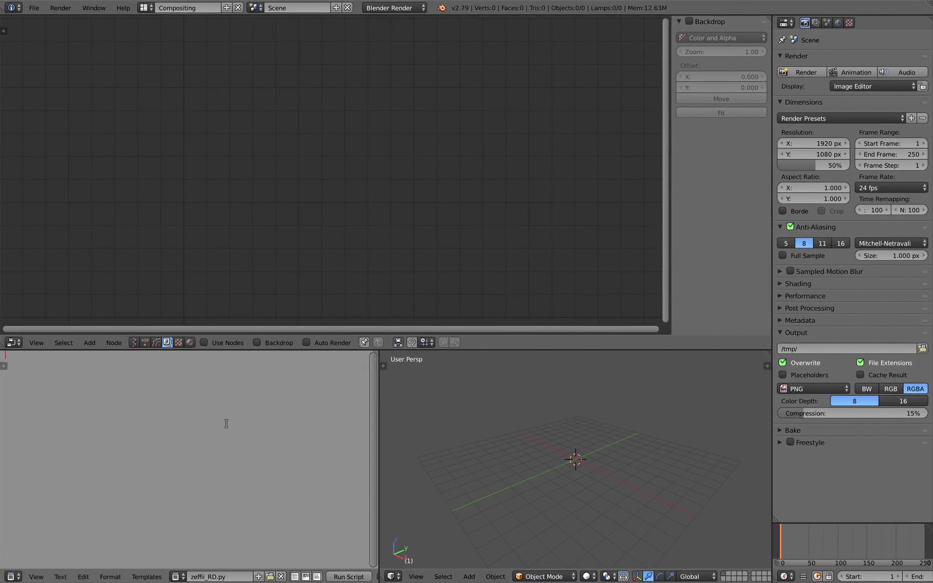
{"action": "key", "text": "ctrl+v"}
{"action": "left_click_drag", "start_coordinate": [386, 350], "coordinate": [390, 260]}
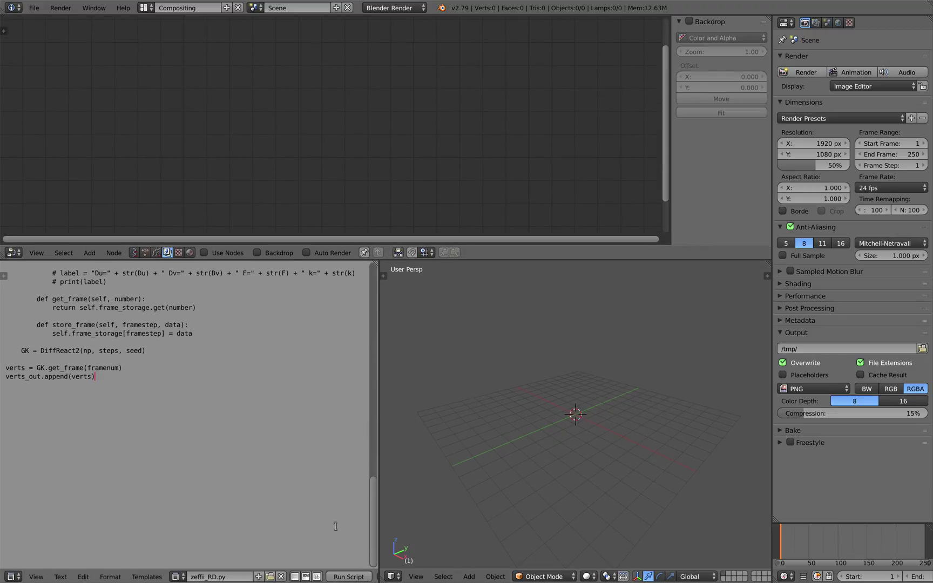
Step: Turn on line numbers and syntax highlighting for the script and widen the text editor area
{"action": "left_click", "coordinate": [295, 576]}
{"action": "left_click", "coordinate": [316, 576]}
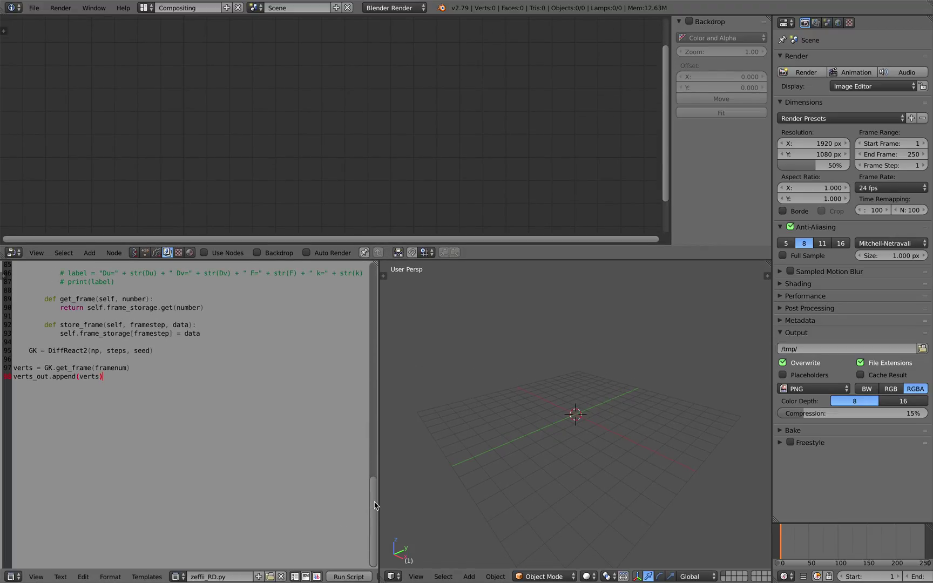
{"action": "left_click_drag", "start_coordinate": [378, 501], "coordinate": [492, 494]}
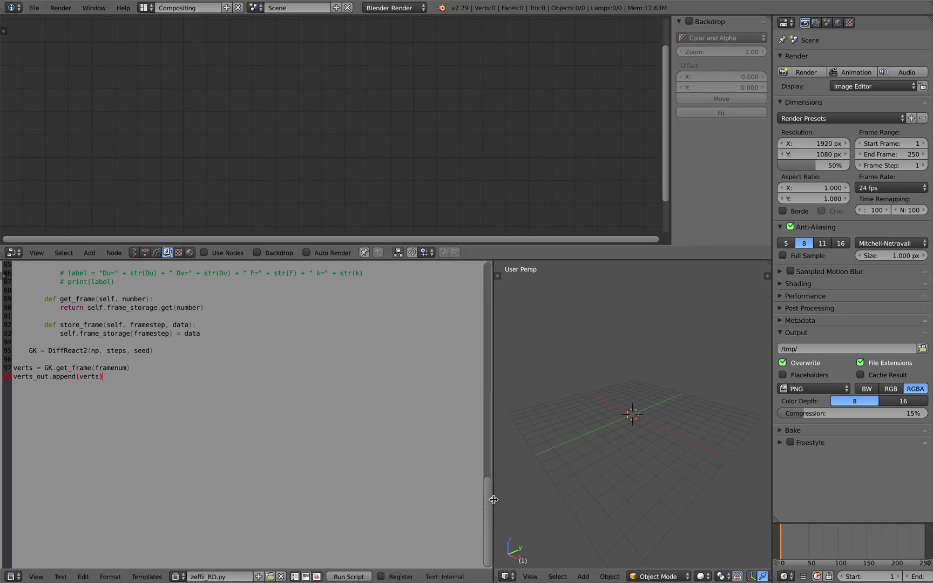
Step: Make the text editor area slightly taller and switch the node editor to Sverchok node trees
{"action": "scroll", "coordinate": [453, 478], "scroll_direction": "up", "scroll_amount": 4}
{"action": "scroll", "coordinate": [452, 477], "scroll_direction": "up", "scroll_amount": 15}
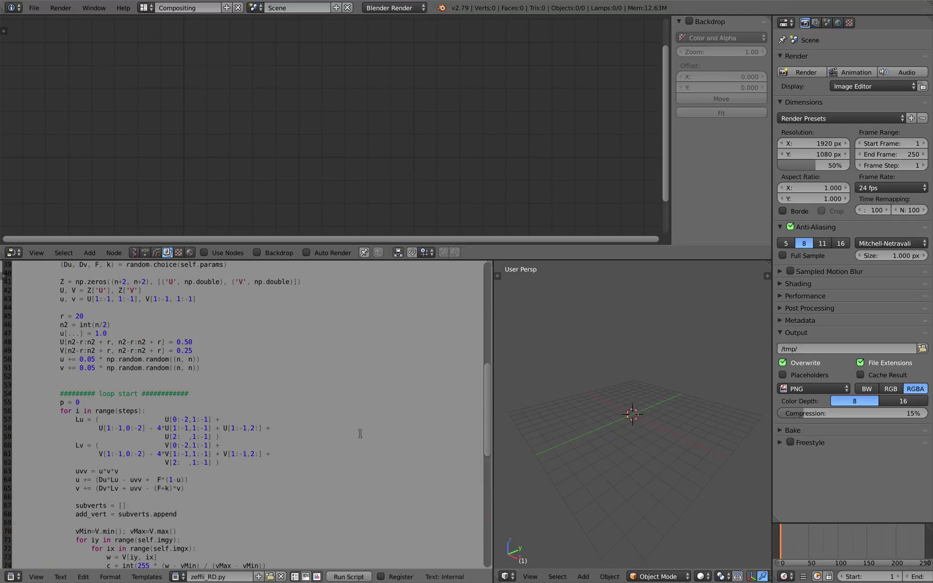
{"action": "left_click_drag", "start_coordinate": [339, 260], "coordinate": [339, 239]}
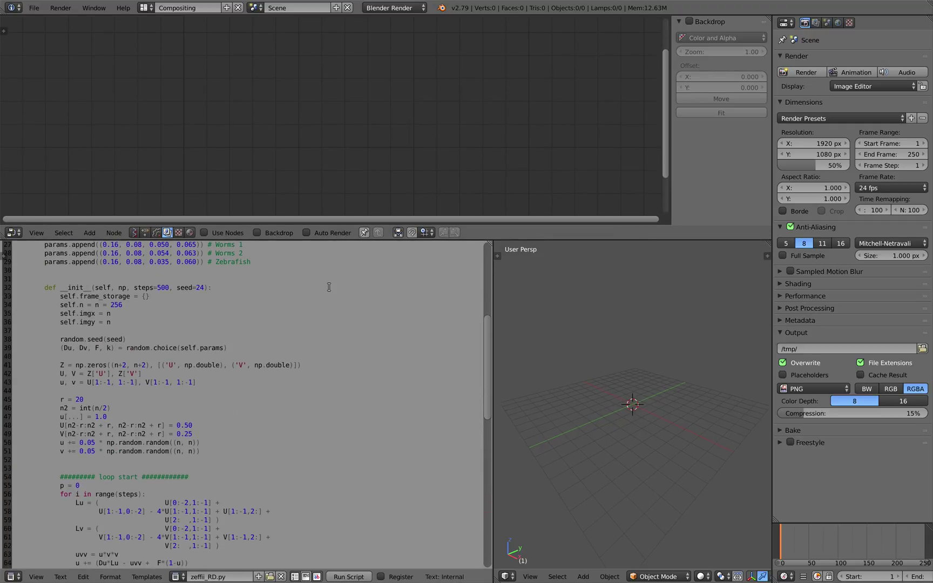
{"action": "scroll", "coordinate": [252, 285], "scroll_direction": "up", "scroll_amount": 9}
{"action": "left_click", "coordinate": [136, 233]}
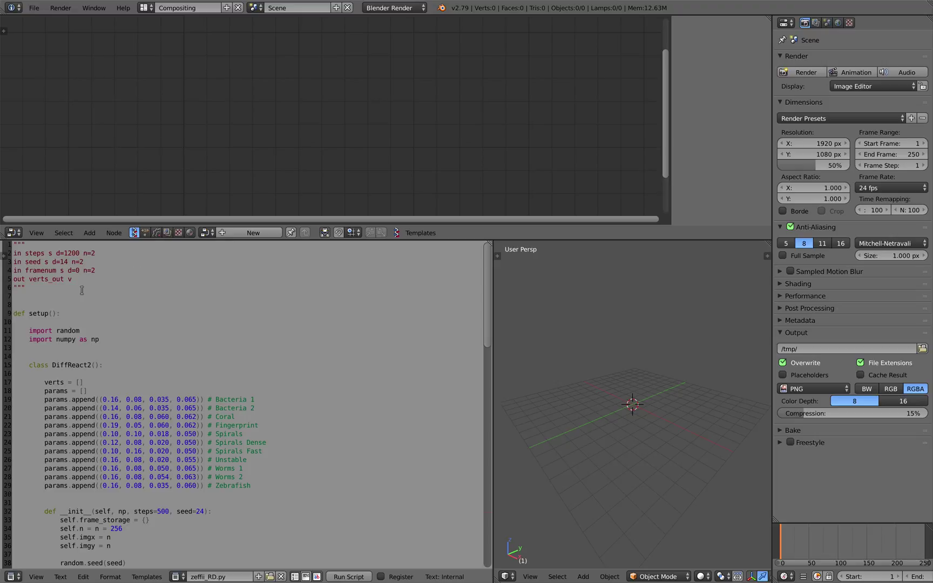
Step: Set the default of the steps input in the script's header to d=500
{"action": "left_click_drag", "start_coordinate": [78, 291], "coordinate": [15, 246]}
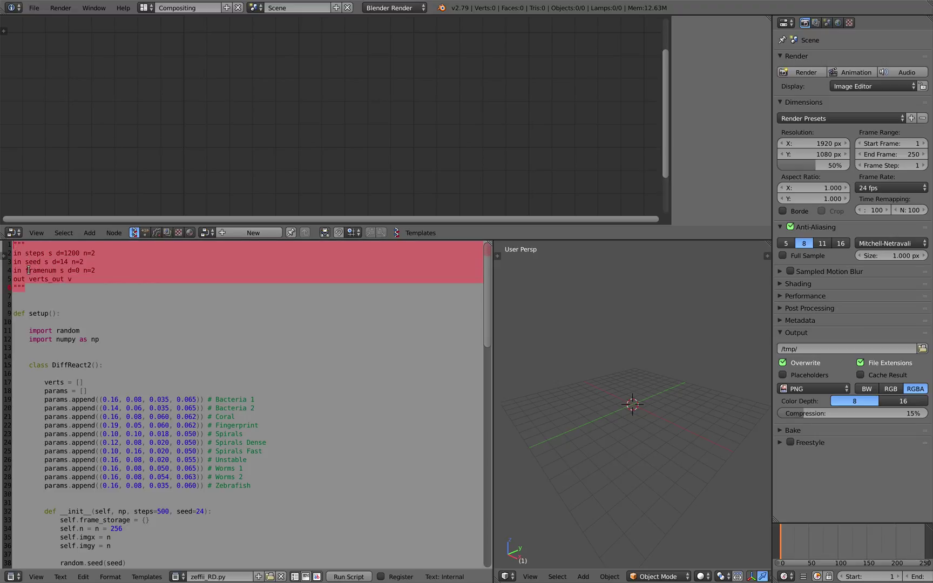
{"action": "left_click", "coordinate": [36, 279]}
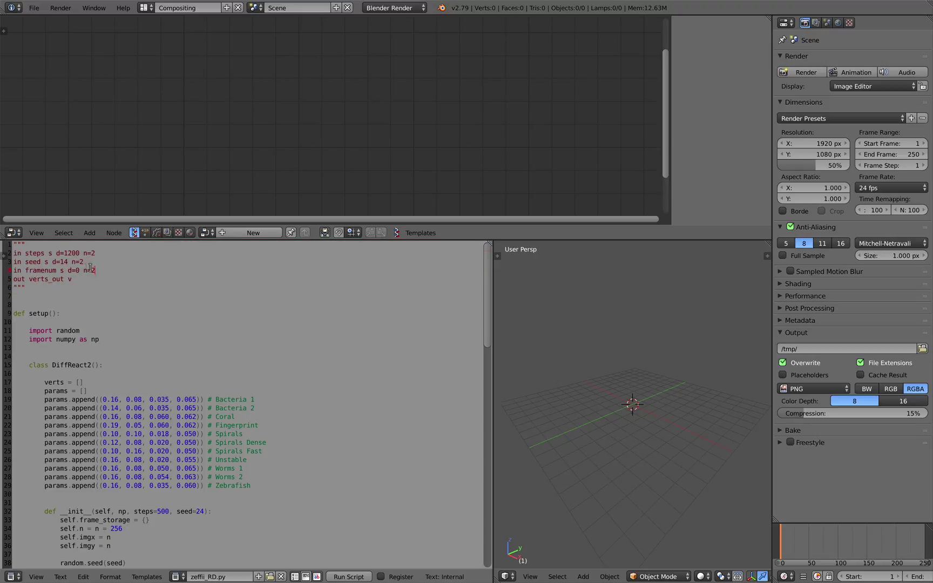
{"action": "left_click_drag", "start_coordinate": [90, 268], "coordinate": [11, 252]}
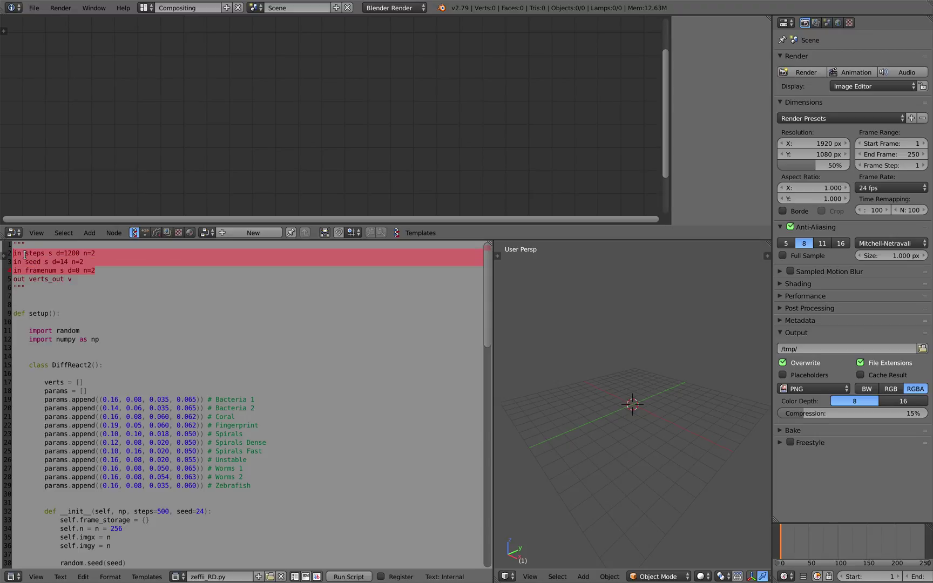
{"action": "left_click", "coordinate": [25, 254]}
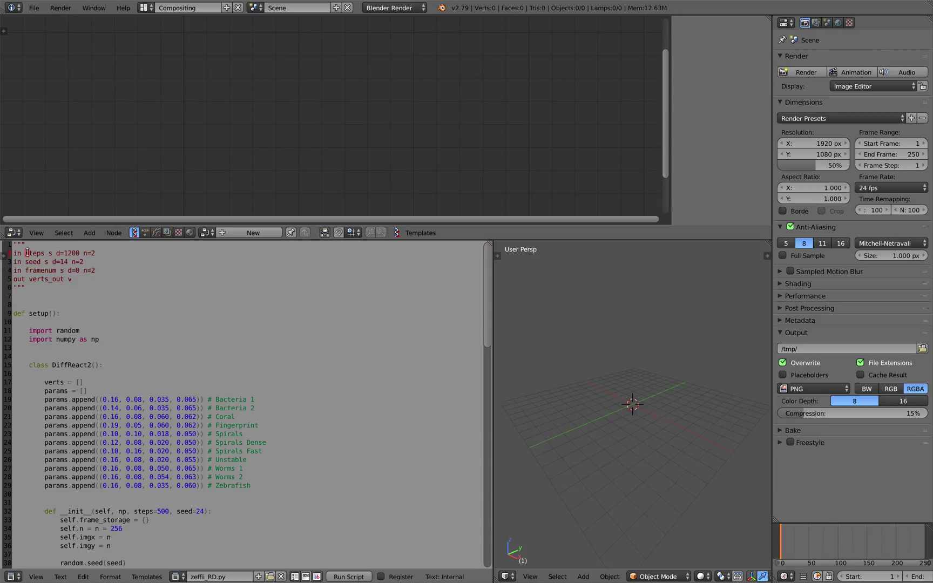
{"action": "left_click_drag", "start_coordinate": [27, 253], "coordinate": [77, 252]}
{"action": "left_click", "coordinate": [71, 252]}
{"action": "left_click", "coordinate": [96, 270]}
{"action": "double_click", "coordinate": [72, 252]}
{"action": "type", "text": "500"}
Step: Examine the pattern presets in the params.append lines and the framenum and verts_out declarations in the header
{"action": "scroll", "coordinate": [86, 330], "scroll_direction": "down", "scroll_amount": 3}
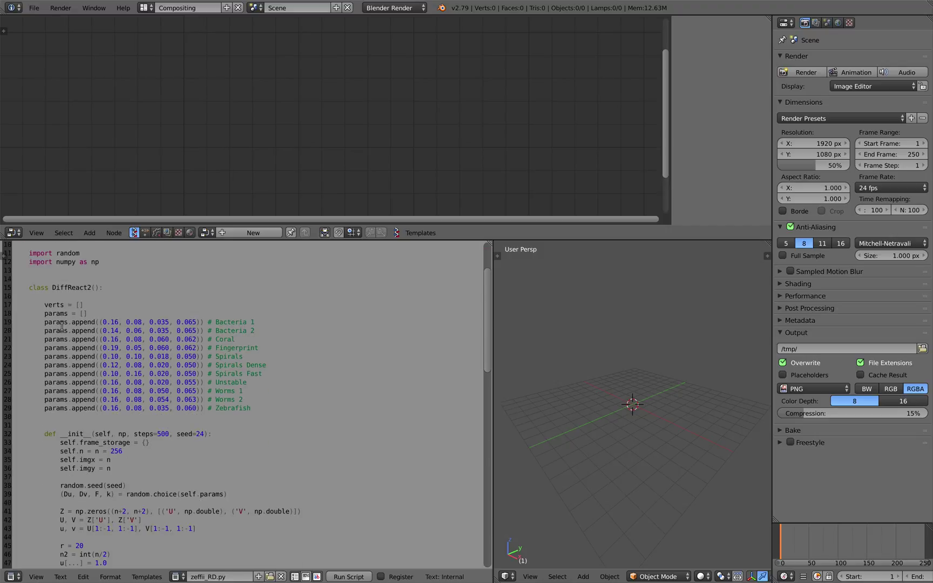
{"action": "left_click_drag", "start_coordinate": [61, 324], "coordinate": [135, 382]}
{"action": "left_click", "coordinate": [200, 349]}
{"action": "scroll", "coordinate": [138, 340], "scroll_direction": "up", "scroll_amount": 3}
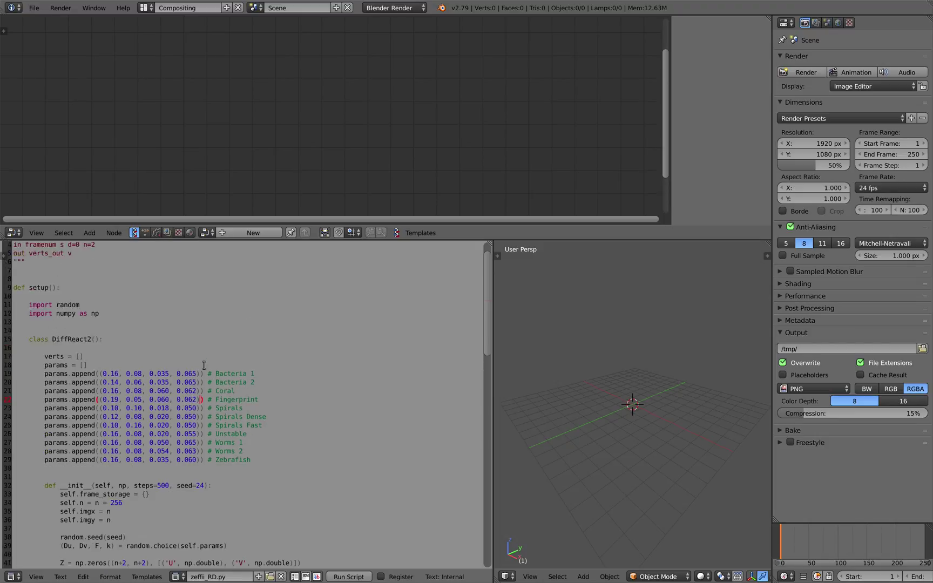
{"action": "double_click", "coordinate": [33, 269]}
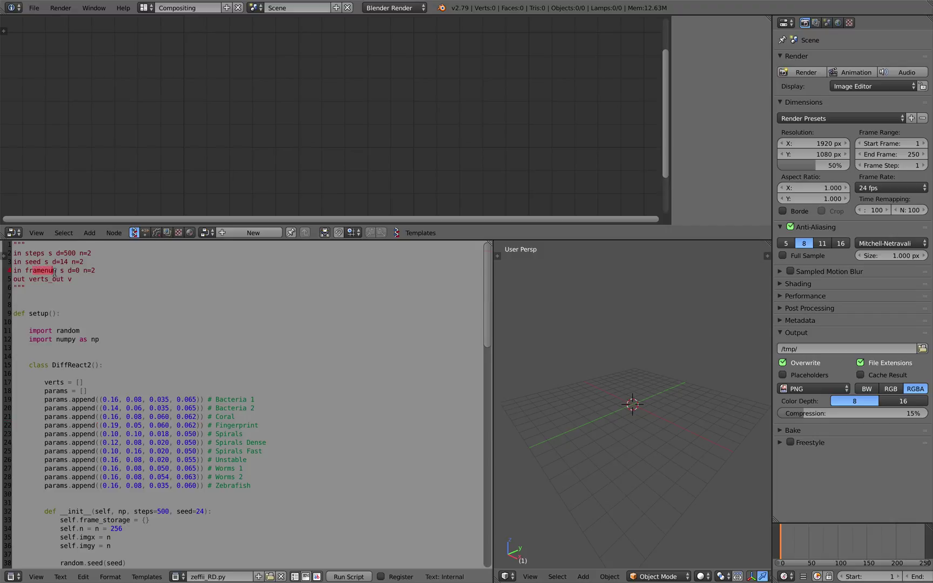
{"action": "key", "text": "Right"}
{"action": "left_click_drag", "start_coordinate": [29, 279], "coordinate": [78, 282]}
Step: Read through the setup function's imports, the DiffReact2 class and its __init__ method
{"action": "scroll", "coordinate": [91, 338], "scroll_direction": "down", "scroll_amount": 2}
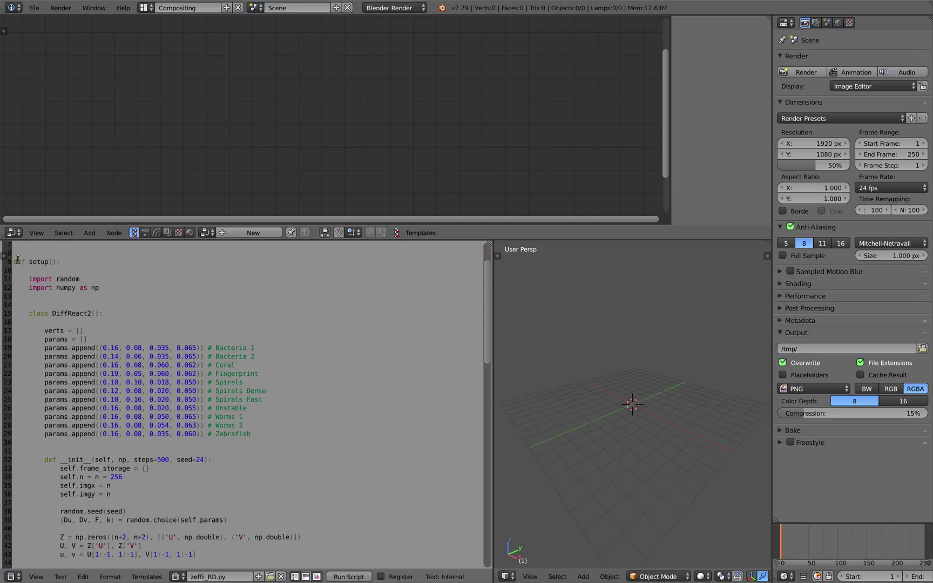
{"action": "left_click_drag", "start_coordinate": [16, 260], "coordinate": [77, 316]}
{"action": "left_click", "coordinate": [77, 316]}
{"action": "left_click_drag", "start_coordinate": [23, 278], "coordinate": [92, 283]}
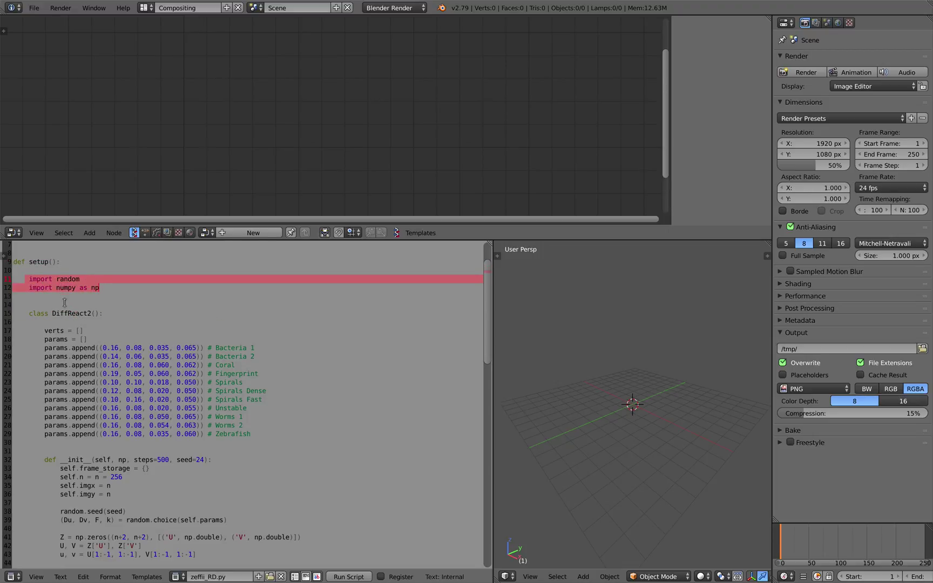
{"action": "scroll", "coordinate": [63, 301], "scroll_direction": "down", "scroll_amount": 1}
{"action": "left_click", "coordinate": [28, 288]}
{"action": "left_click_drag", "start_coordinate": [32, 287], "coordinate": [145, 392]}
{"action": "scroll", "coordinate": [153, 399], "scroll_direction": "down", "scroll_amount": 2}
{"action": "scroll", "coordinate": [153, 399], "scroll_direction": "down", "scroll_amount": 1}
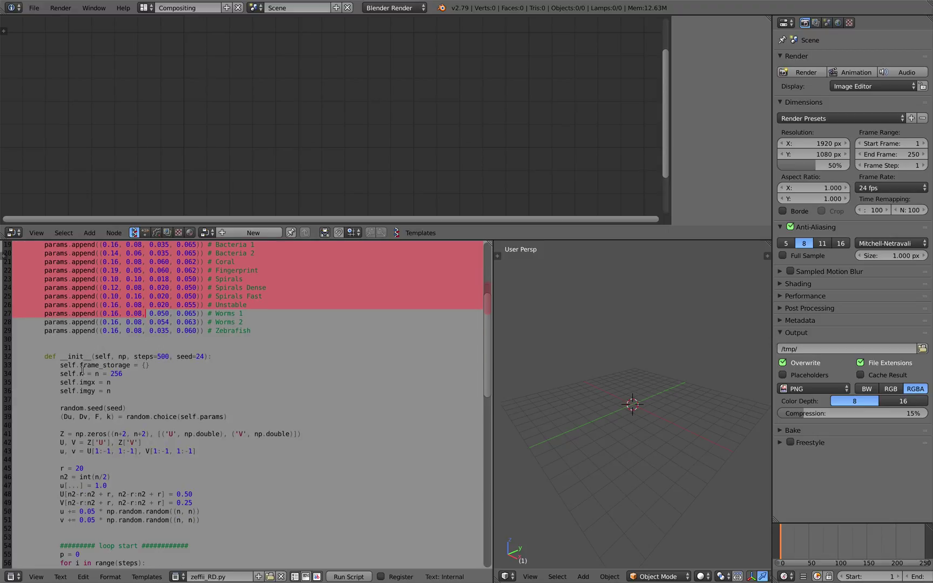
{"action": "scroll", "coordinate": [81, 367], "scroll_direction": "up", "scroll_amount": 2}
{"action": "left_click_drag", "start_coordinate": [26, 262], "coordinate": [127, 381]}
{"action": "scroll", "coordinate": [86, 340], "scroll_direction": "down", "scroll_amount": 3}
{"action": "scroll", "coordinate": [127, 381], "scroll_direction": "down", "scroll_amount": 5}
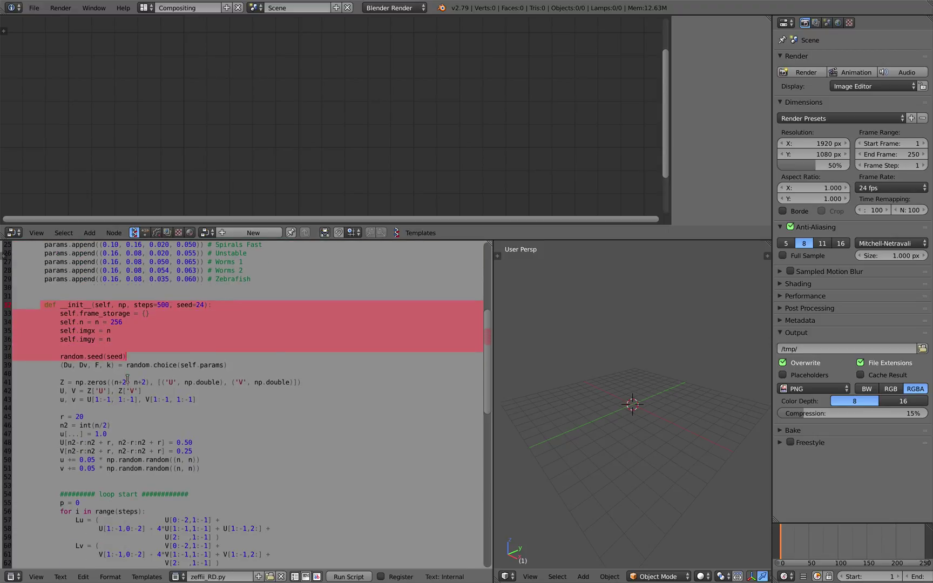
Step: Examine the simulation loop and the get_frame and store_frame methods at the end of the script
{"action": "scroll", "coordinate": [120, 342], "scroll_direction": "down", "scroll_amount": 5}
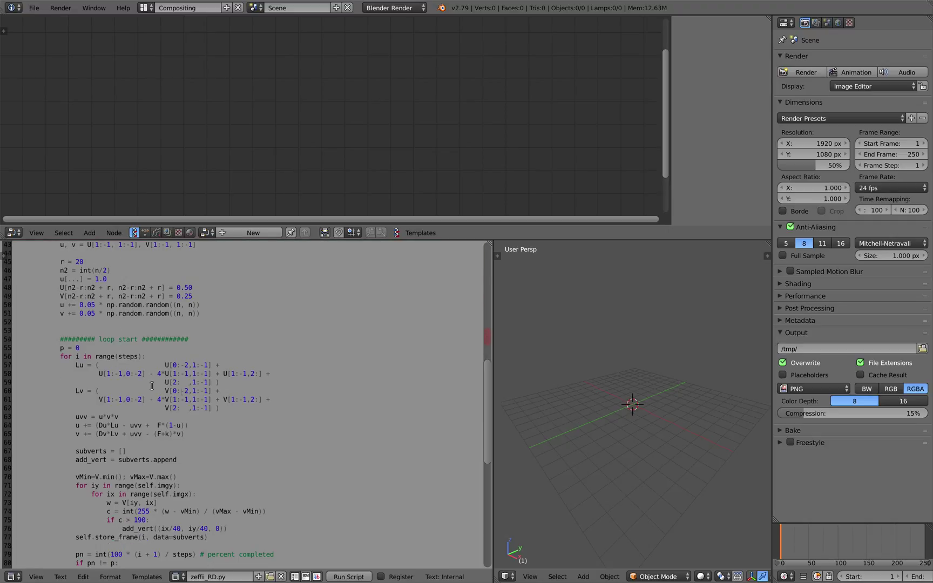
{"action": "scroll", "coordinate": [161, 385], "scroll_direction": "down", "scroll_amount": 4}
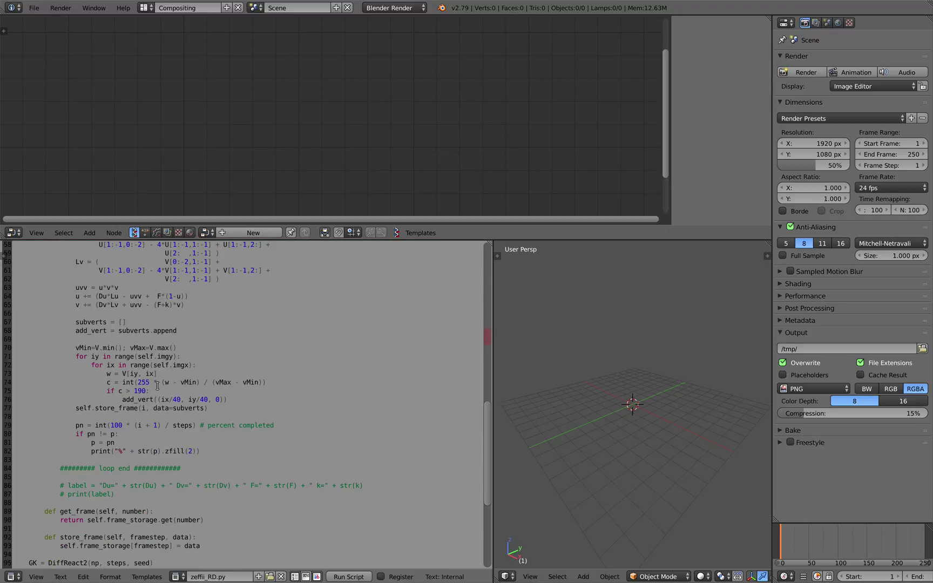
{"action": "scroll", "coordinate": [90, 400], "scroll_direction": "down", "scroll_amount": 3}
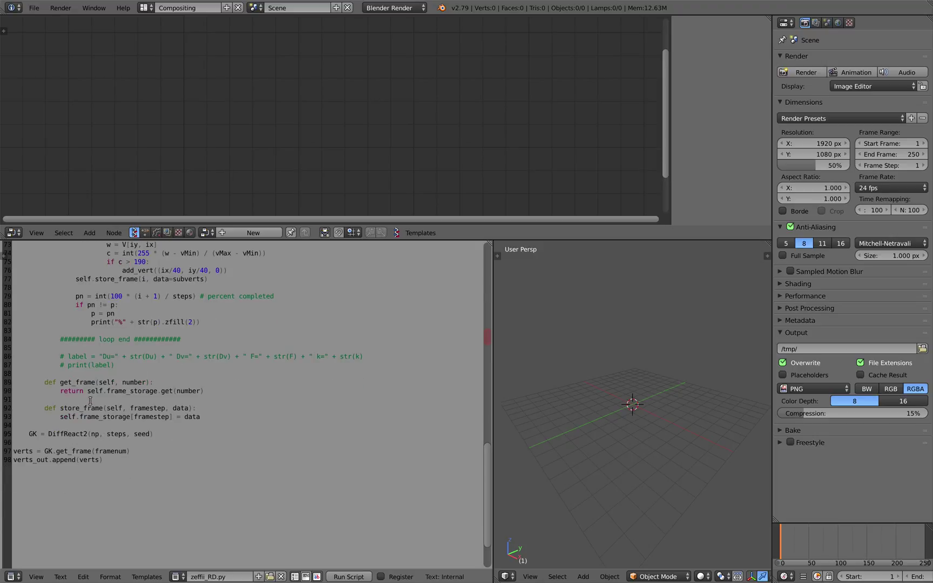
{"action": "left_click_drag", "start_coordinate": [43, 383], "coordinate": [126, 397]}
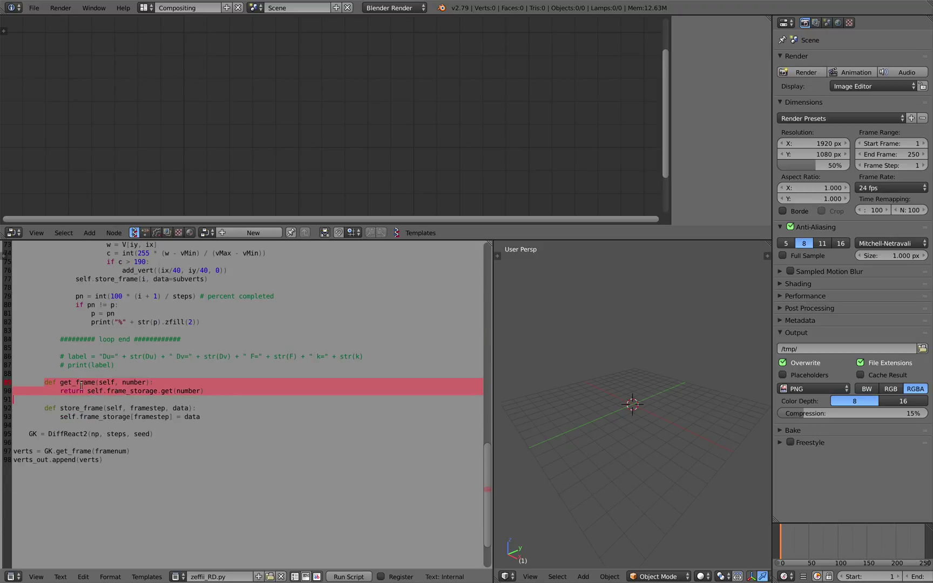
{"action": "left_click", "coordinate": [60, 409]}
{"action": "left_click_drag", "start_coordinate": [204, 417], "coordinate": [27, 381]}
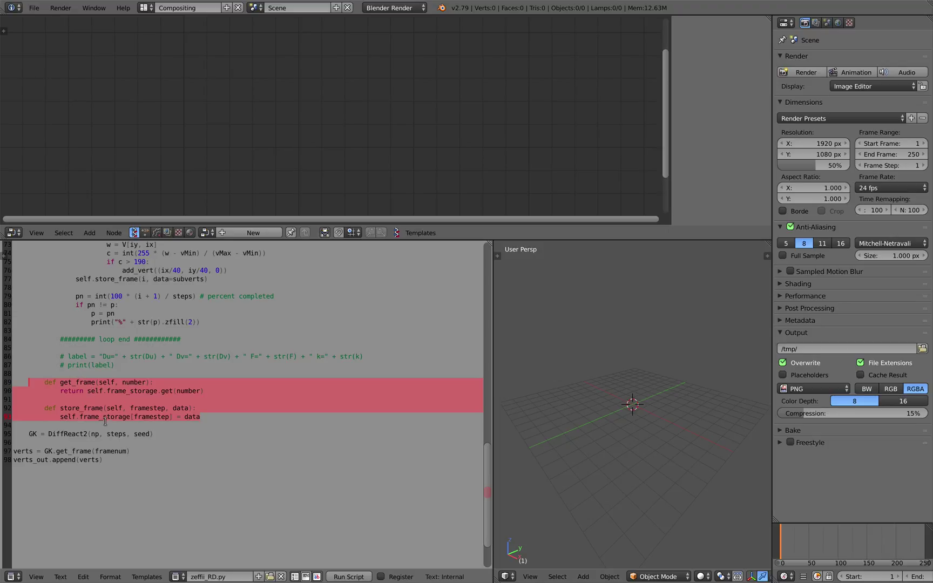
{"action": "scroll", "coordinate": [106, 422], "scroll_direction": "down", "scroll_amount": 1}
{"action": "scroll", "coordinate": [124, 408], "scroll_direction": "up", "scroll_amount": 9}
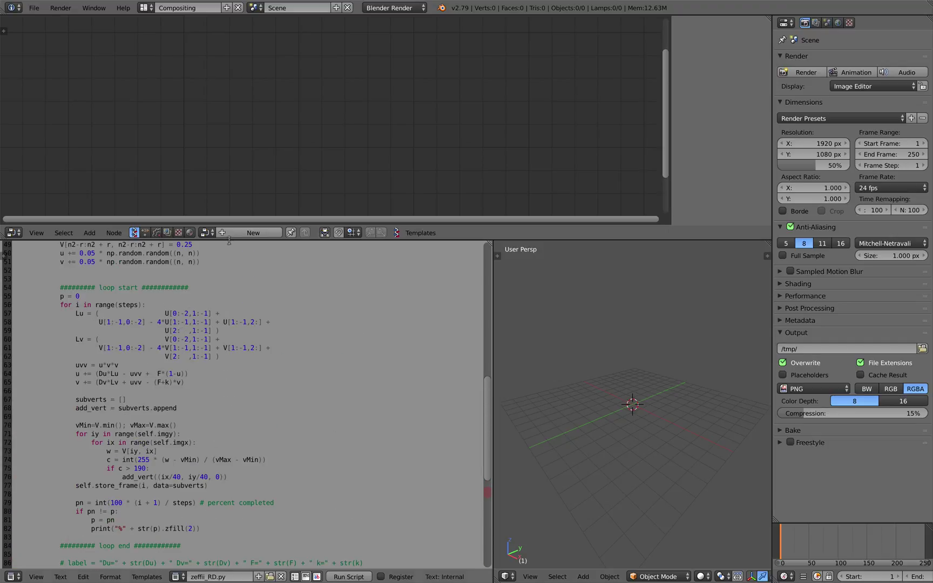
Step: Create a new Sverchok node tree and save the file to the Desktop as sv_ReactionDiffusion_001.blend
{"action": "left_click", "coordinate": [243, 233]}
{"action": "key", "text": "ctrl+s"}
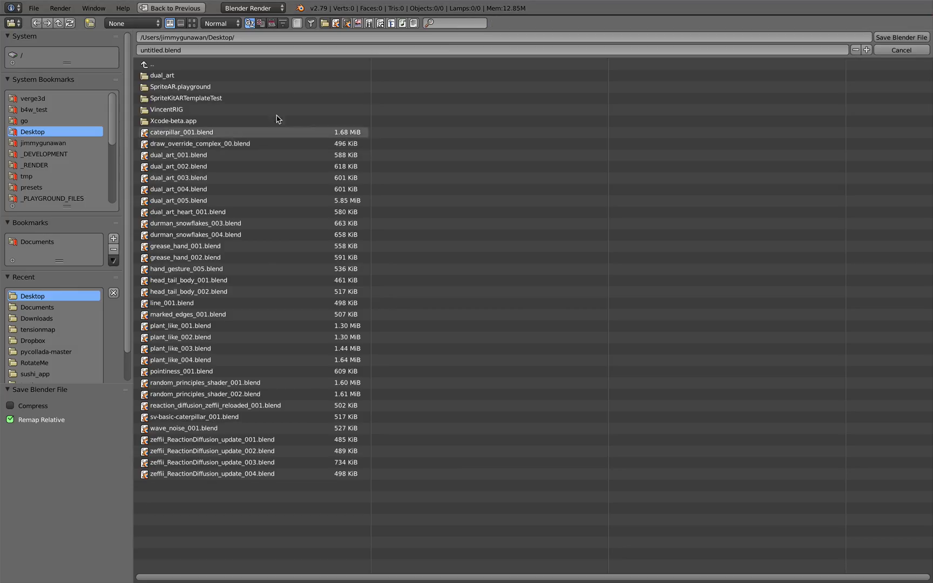
{"action": "left_click", "coordinate": [245, 51]}
{"action": "type", "text": "sv_"}
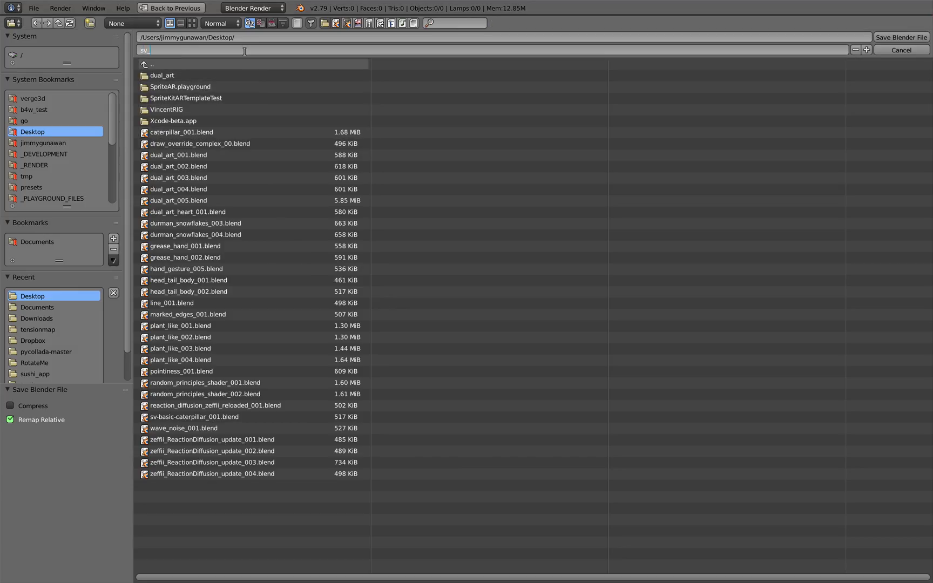
{"action": "type", "text": "ReactionDiffusion_001"}
{"action": "key", "text": "Return"}
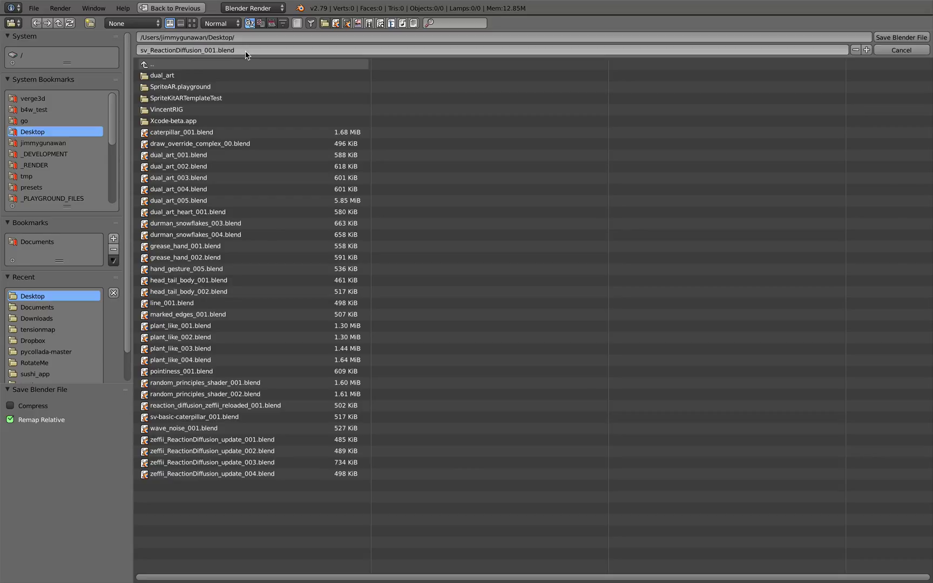
{"action": "left_click", "coordinate": [901, 36]}
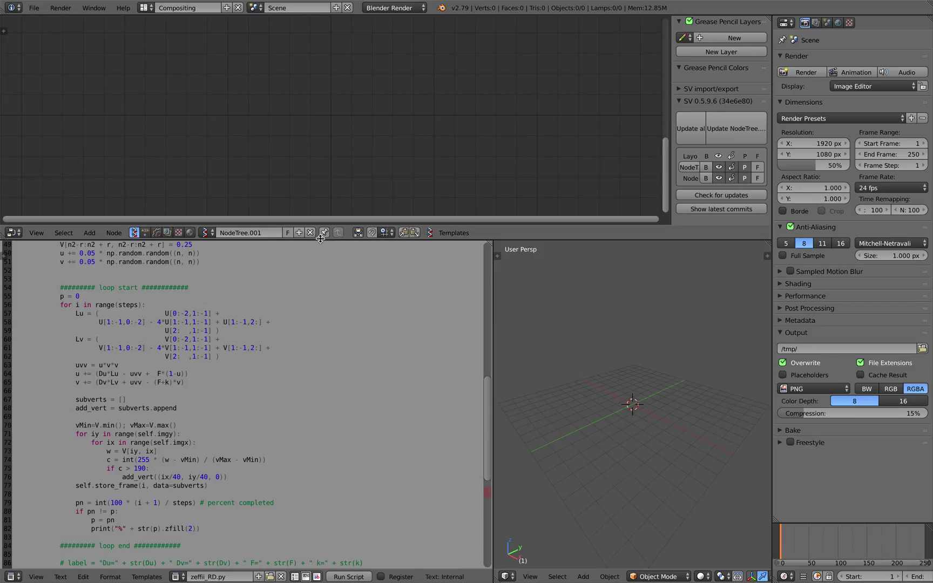
Step: Make the node editor area taller and add a Scripted Node Lite node to the tree
{"action": "left_click_drag", "start_coordinate": [318, 228], "coordinate": [325, 294]}
{"action": "key", "text": "shift+a"}
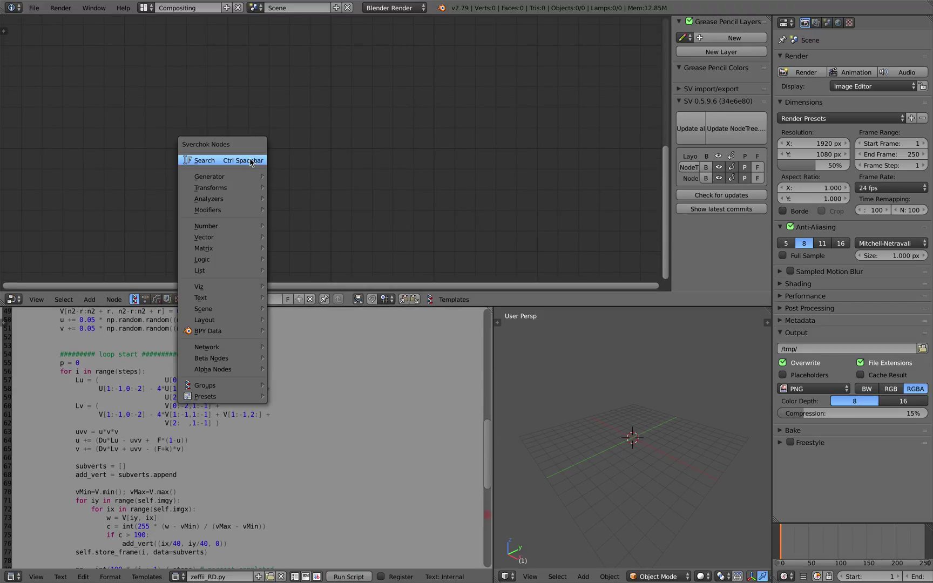
{"action": "type", "text": "scip"}
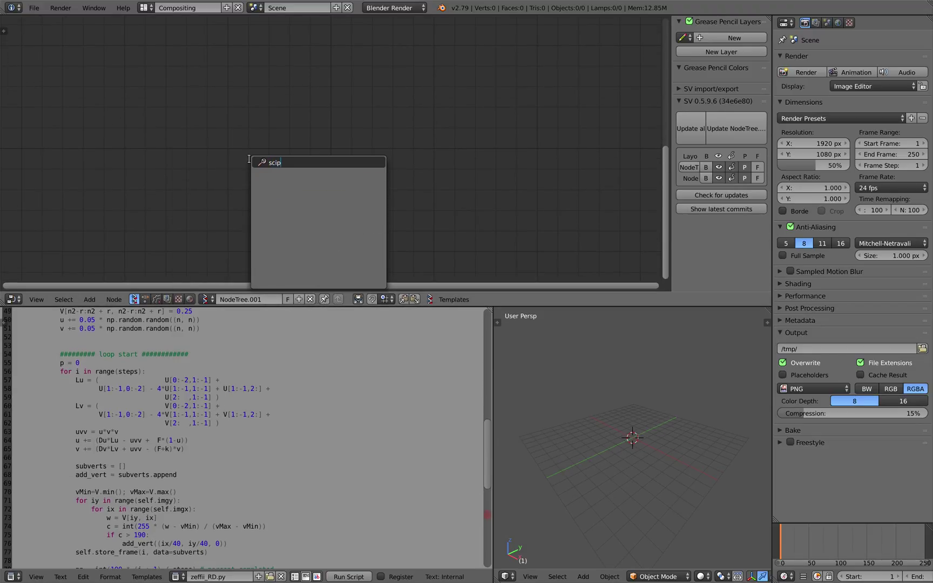
{"action": "key", "text": "BackSpace"}
{"action": "key", "text": "BackSpace"}
{"action": "key", "text": "Return"}
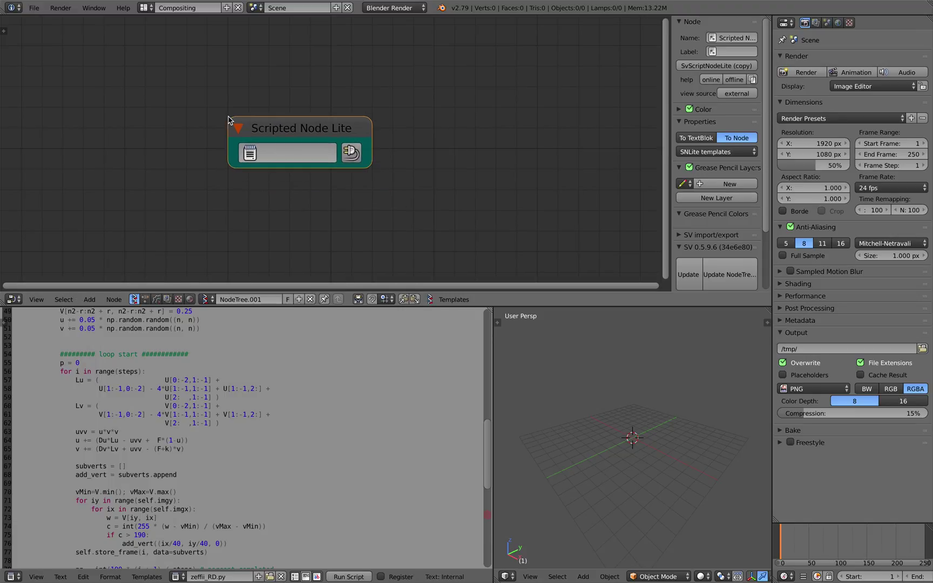
Step: Assign the zeffii_RD.py text block to the Scripted Node Lite node and load the script
{"action": "left_click", "coordinate": [269, 137]}
{"action": "left_click", "coordinate": [278, 154]}
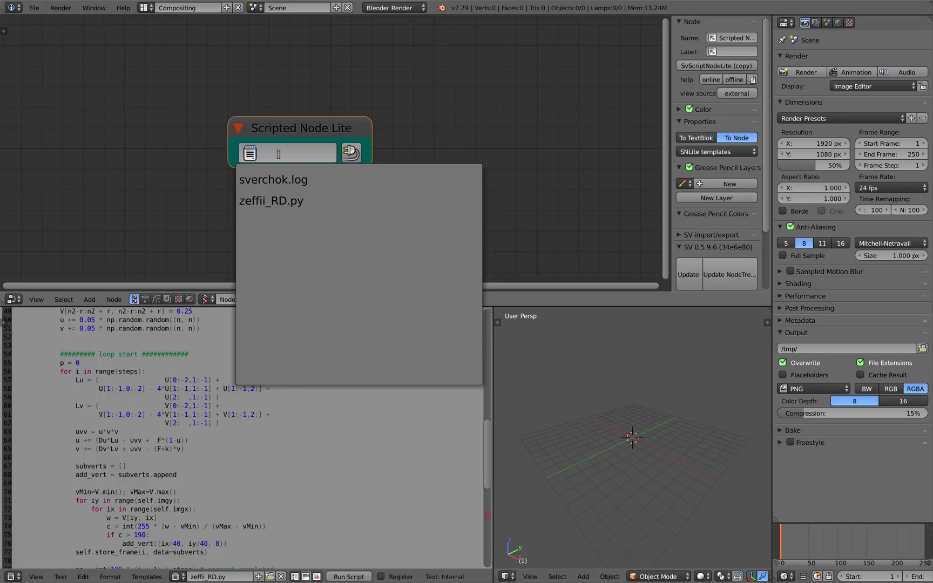
{"action": "left_click", "coordinate": [306, 201]}
{"action": "left_click", "coordinate": [352, 154]}
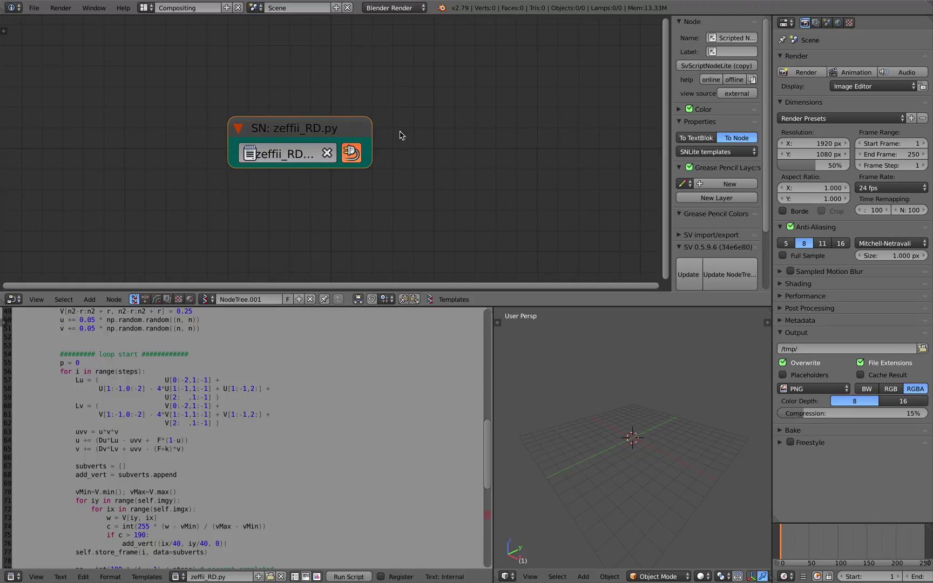
Step: Switch to Terminal, enlarge its window to follow the script's calculation progress, and return to Blender
{"action": "key", "text": "ctrl+Left"}
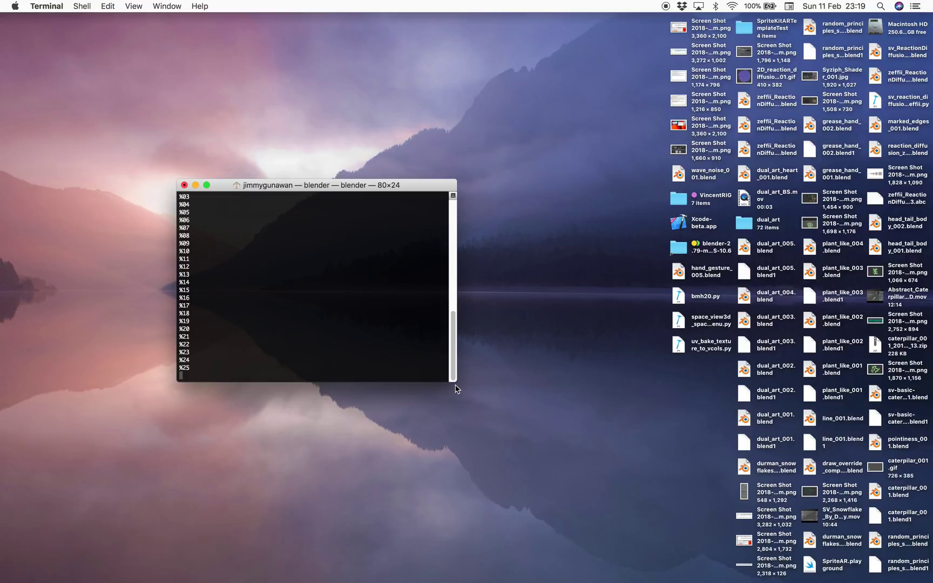
{"action": "left_click_drag", "start_coordinate": [455, 389], "coordinate": [543, 514]}
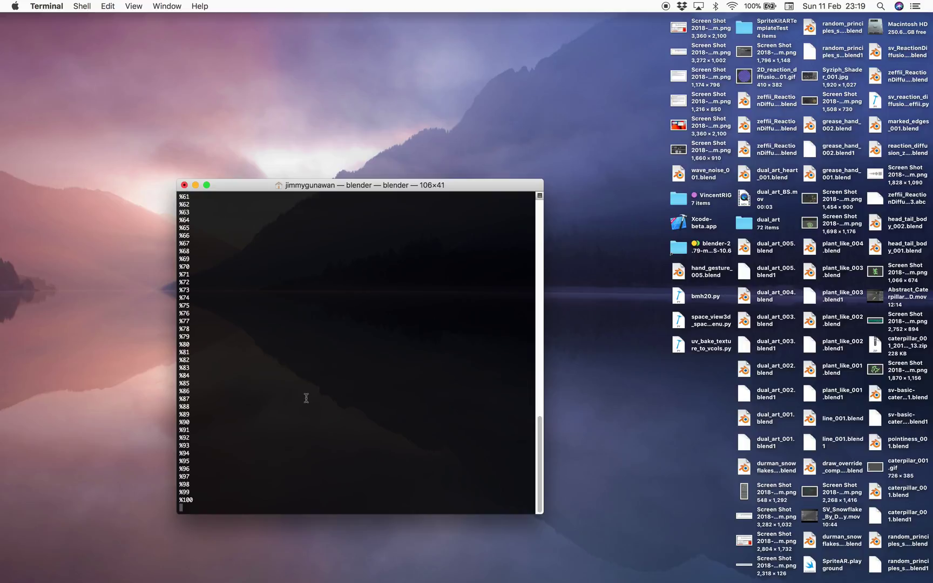
{"action": "key", "text": "ctrl+Right"}
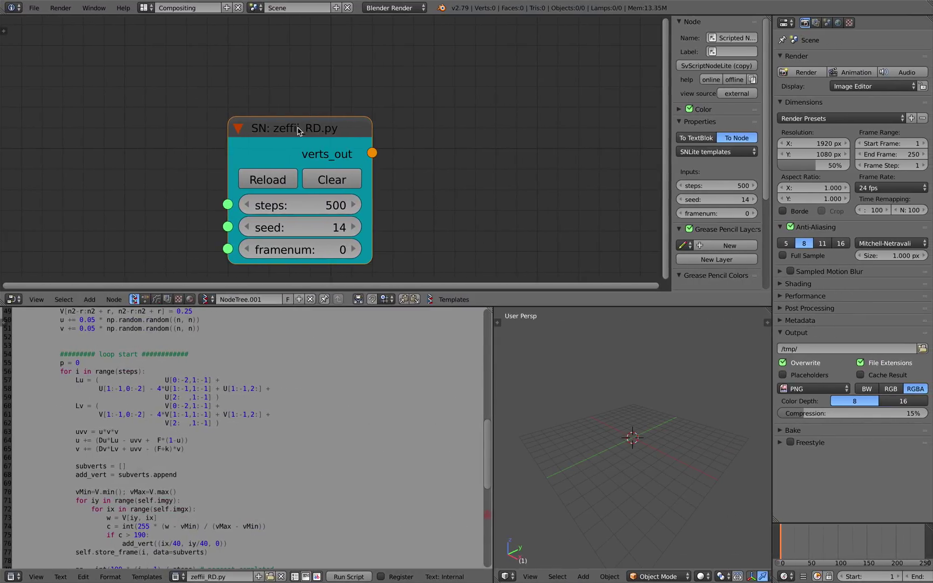
Step: Move the zeffii_RD.py node up and to the right in the node tree and widen the 3D view area
{"action": "left_click_drag", "start_coordinate": [297, 132], "coordinate": [335, 95]}
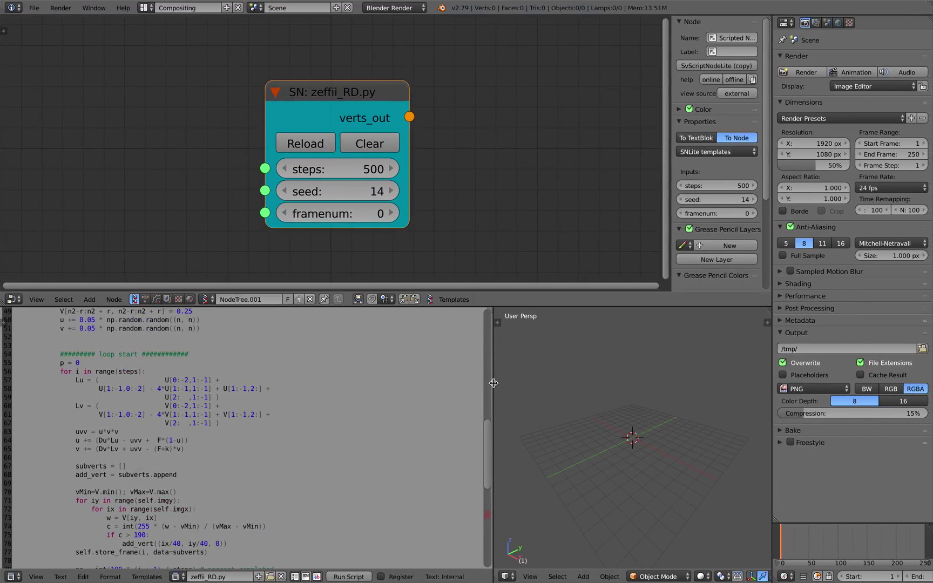
{"action": "left_click_drag", "start_coordinate": [493, 383], "coordinate": [376, 382]}
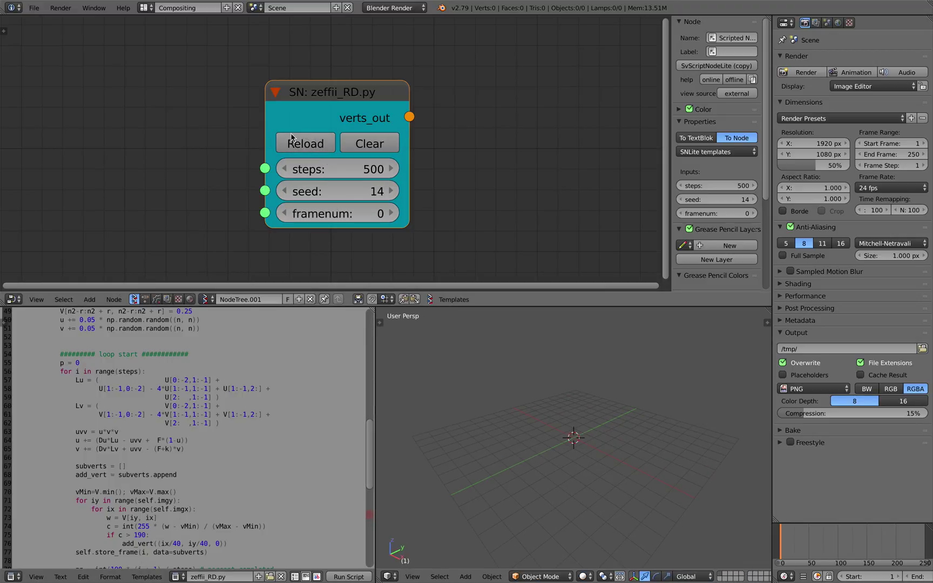
{"action": "left_click_drag", "start_coordinate": [295, 117], "coordinate": [307, 109]}
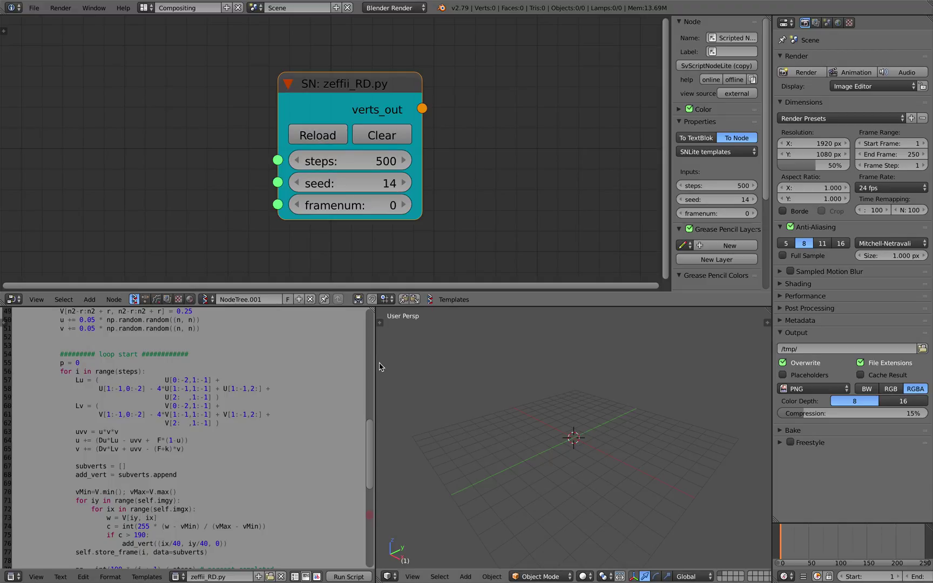
Step: Return to the start of the zeffii_RD.py script and hide the node editor's properties sidebar
{"action": "scroll", "coordinate": [367, 426], "scroll_direction": "up", "scroll_amount": 15}
{"action": "scroll", "coordinate": [463, 179], "scroll_direction": "down", "scroll_amount": 1}
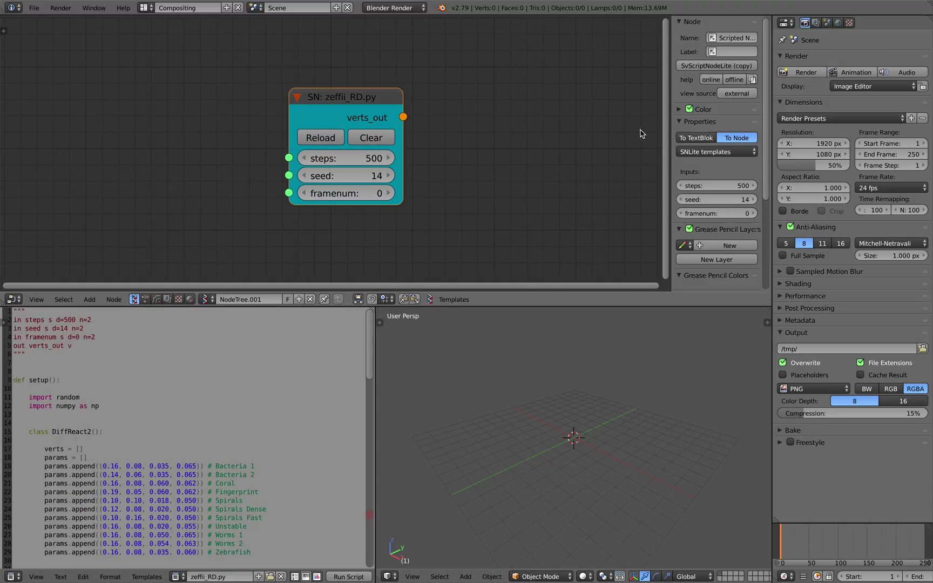
{"action": "left_click_drag", "start_coordinate": [671, 127], "coordinate": [708, 129]}
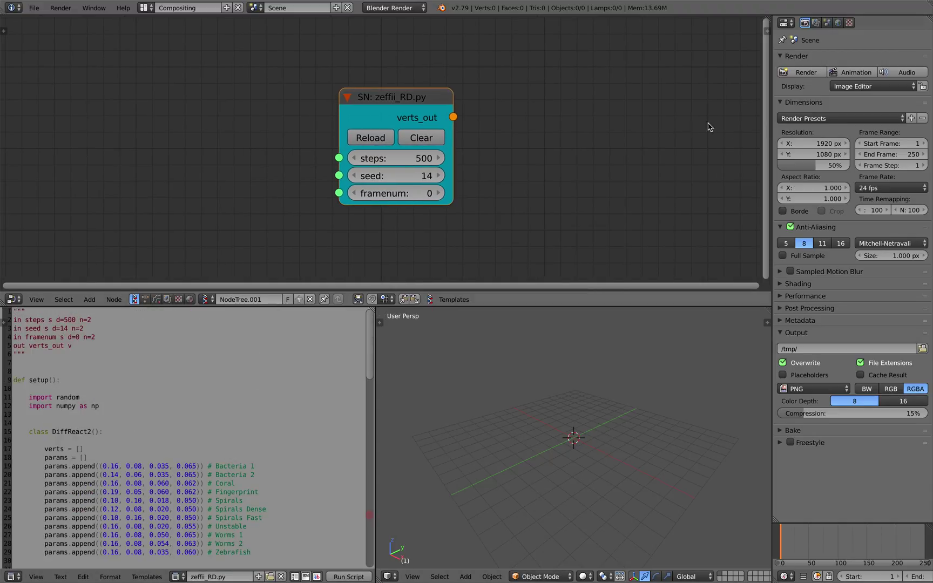
Step: Add a Viewer Draw node, feed the script node's verts_out into its vertices input, and frame the drawn points in the 3D view
{"action": "right_click", "coordinate": [385, 103]}
{"action": "left_click", "coordinate": [394, 102]}
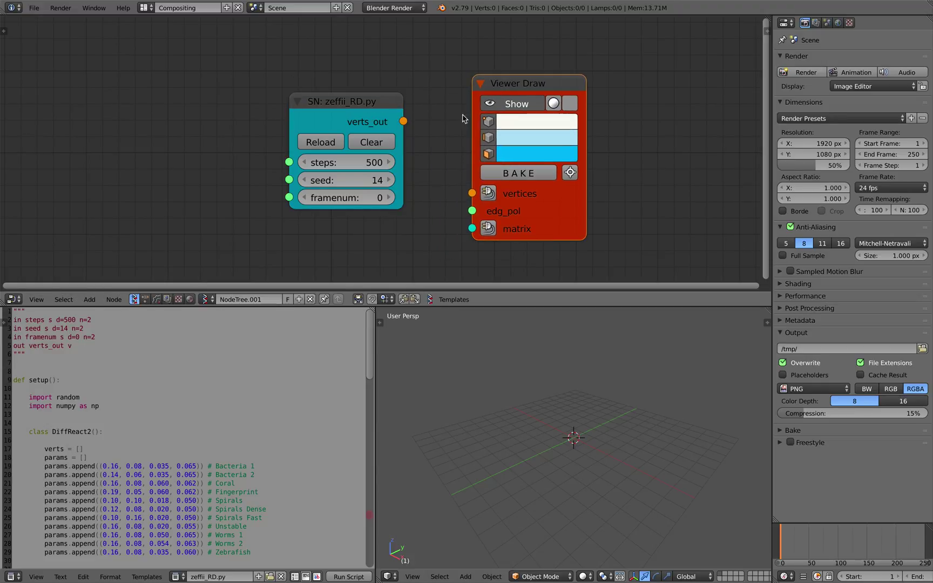
{"action": "mouse_move", "coordinate": [404, 121]}
{"action": "left_mouse_down"}
{"action": "mouse_move", "coordinate": [437, 169]}
{"action": "mouse_move", "coordinate": [472, 193]}
{"action": "left_mouse_up"}
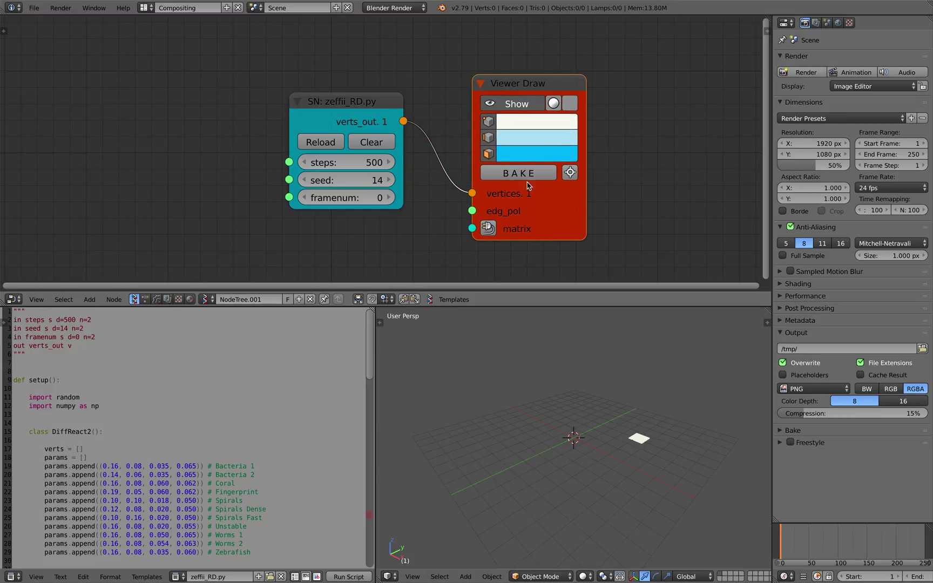
{"action": "middle_click_drag", "start_coordinate": [618, 405], "coordinate": [617, 421]}
{"action": "middle_click_drag", "start_coordinate": [617, 421], "coordinate": [553, 410], "text": "shift"}
{"action": "scroll", "coordinate": [553, 410], "scroll_direction": "up", "scroll_amount": 7}
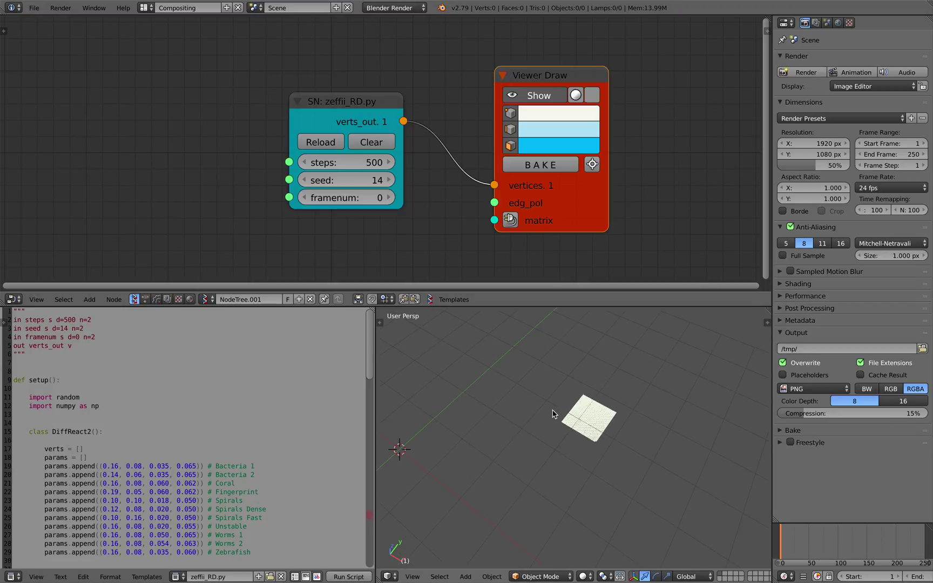
Step: Set the script node's framenum to 464 and view the resulting points from above
{"action": "middle_click_drag", "start_coordinate": [363, 208], "coordinate": [391, 204]}
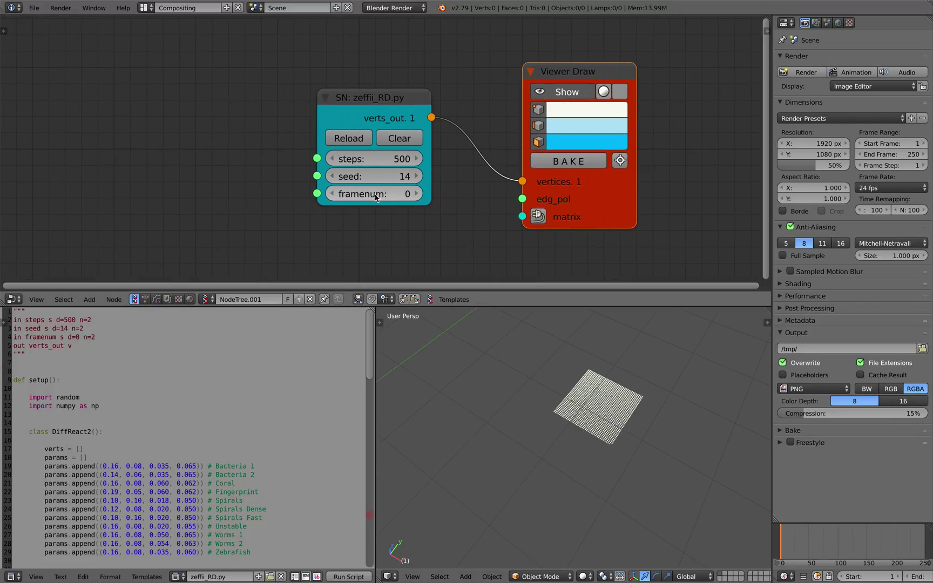
{"action": "mouse_move", "coordinate": [379, 194]}
{"action": "left_mouse_down"}
{"action": "mouse_move", "coordinate": [491, 195]}
{"action": "mouse_move", "coordinate": [371, 198]}
{"action": "mouse_move", "coordinate": [394, 197]}
{"action": "left_mouse_up"}
{"action": "middle_click_drag", "start_coordinate": [537, 393], "coordinate": [573, 428]}
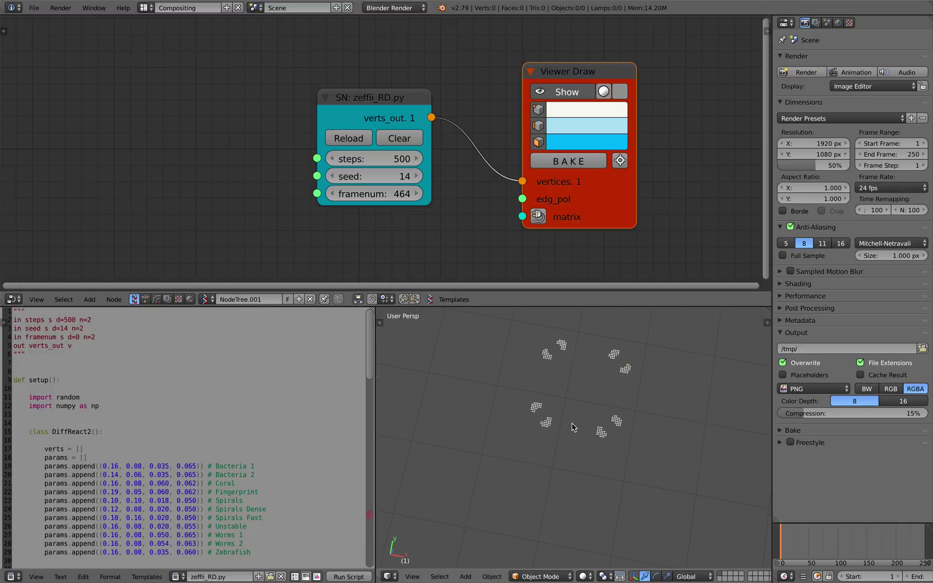
{"action": "middle_click_drag", "start_coordinate": [588, 382], "coordinate": [593, 375]}
Step: Add a Frame info node and connect its Current Frame output to the script node's framenum input
{"action": "key", "text": "shift+a"}
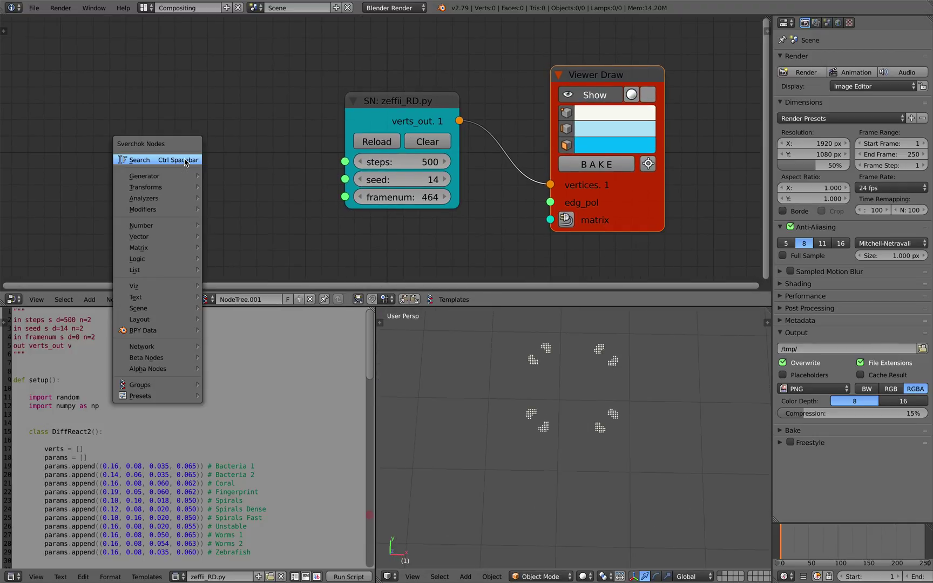
{"action": "left_click", "coordinate": [185, 161]}
{"action": "type", "text": "frame info"}
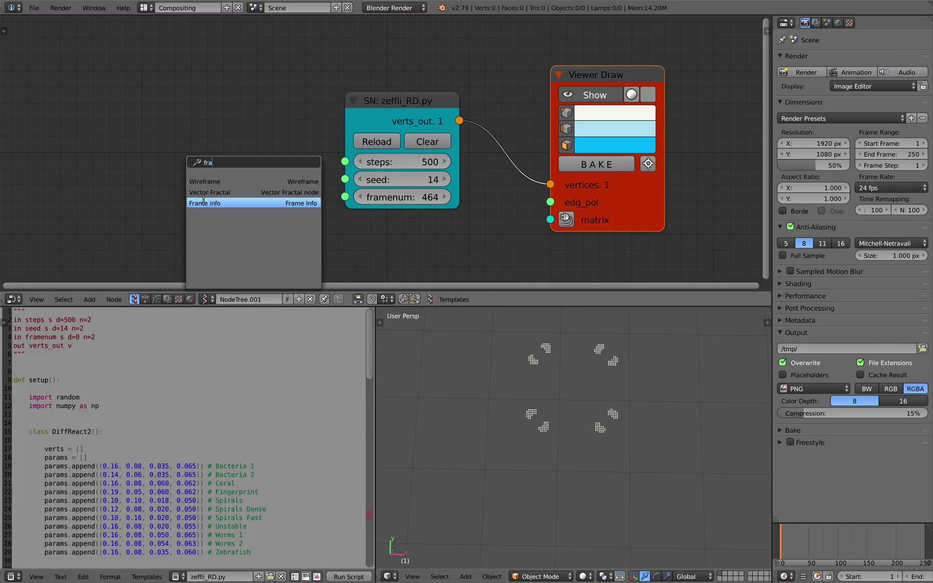
{"action": "key", "text": "Return"}
{"action": "left_click", "coordinate": [132, 122]}
{"action": "left_click_drag", "start_coordinate": [246, 148], "coordinate": [345, 197]}
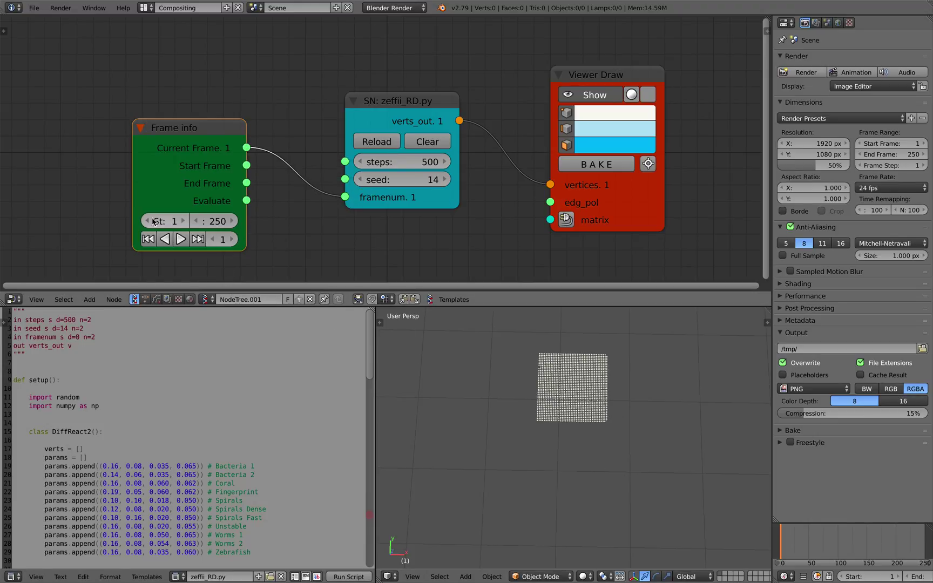
Step: Widen the Frame info node and play the animation, stopping it at frame 82
{"action": "left_click_drag", "start_coordinate": [134, 201], "coordinate": [86, 200]}
{"action": "mouse_move", "coordinate": [198, 240]}
{"action": "left_mouse_down"}
{"action": "mouse_move", "coordinate": [259, 240]}
{"action": "mouse_move", "coordinate": [199, 239]}
{"action": "left_mouse_up"}
{"action": "key", "text": "alt+a"}
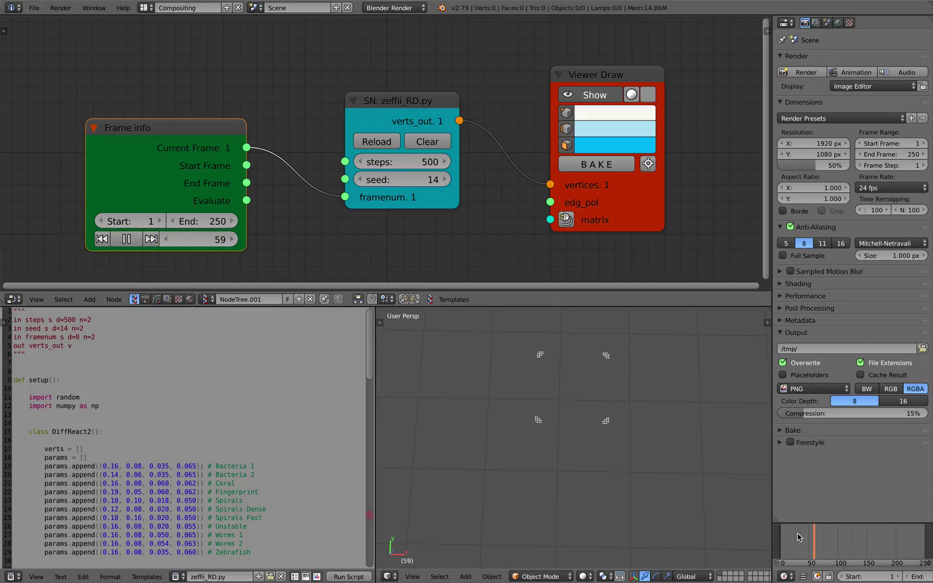
{"action": "key", "text": "Escape"}
{"action": "mouse_move", "coordinate": [205, 239]}
{"action": "left_mouse_down"}
{"action": "mouse_move", "coordinate": [237, 240]}
{"action": "mouse_move", "coordinate": [190, 240]}
{"action": "mouse_move", "coordinate": [229, 239]}
{"action": "mouse_move", "coordinate": [214, 239]}
{"action": "left_mouse_up"}
{"action": "middle_click_drag", "start_coordinate": [327, 229], "coordinate": [340, 222]}
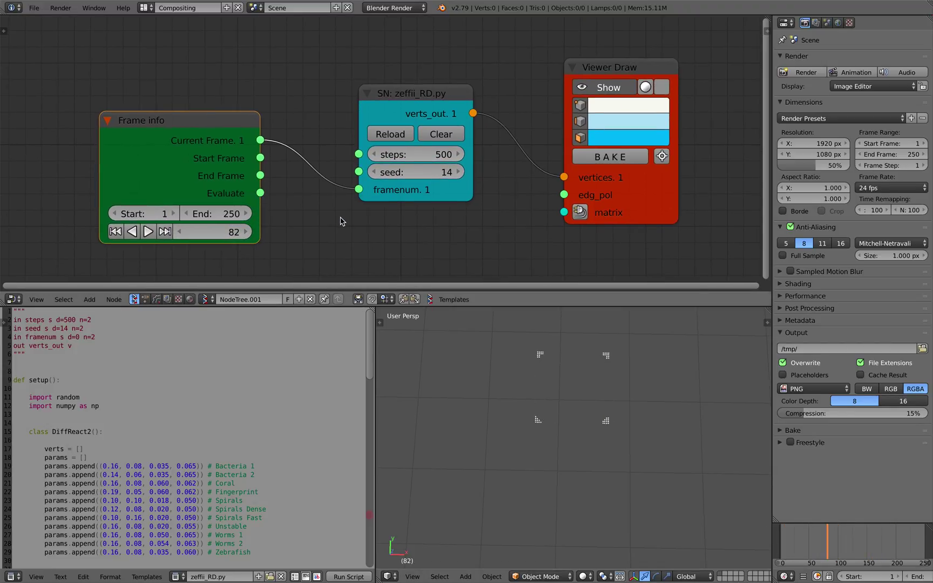
Step: Save the file on the Desktop as sv_ReactionDiffusion_002.blend
{"action": "left_click", "coordinate": [34, 7]}
{"action": "left_click", "coordinate": [51, 98]}
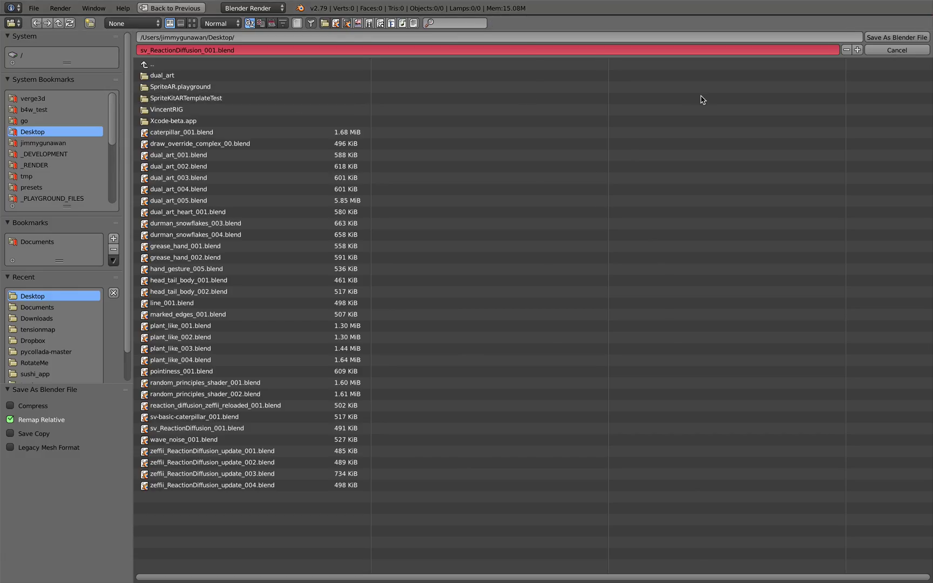
{"action": "left_click", "coordinate": [895, 51]}
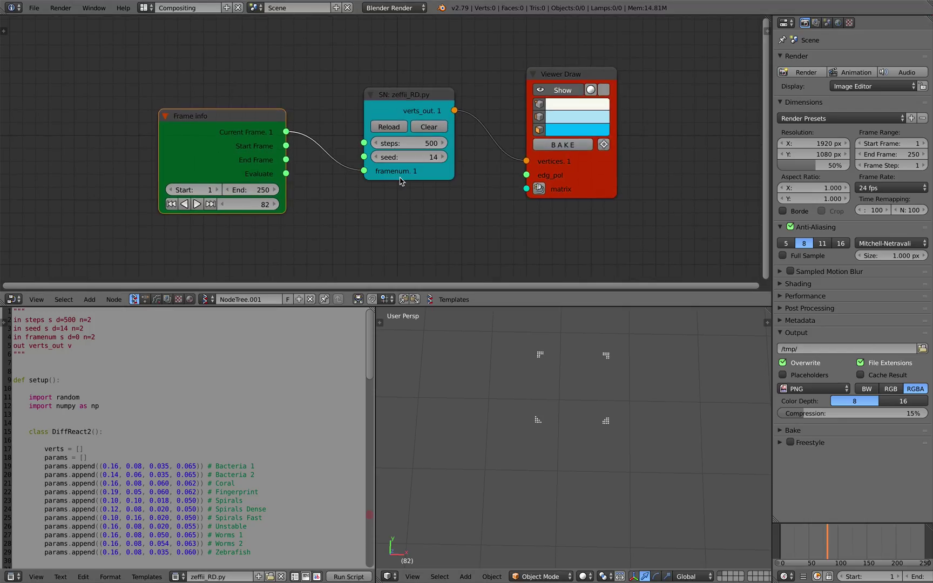
Step: Reposition the Frame info and Viewer Draw nodes and turn off the Viewer Draw node's display
{"action": "middle_click_drag", "start_coordinate": [418, 208], "coordinate": [430, 208]}
{"action": "left_click_drag", "start_coordinate": [274, 131], "coordinate": [285, 128]}
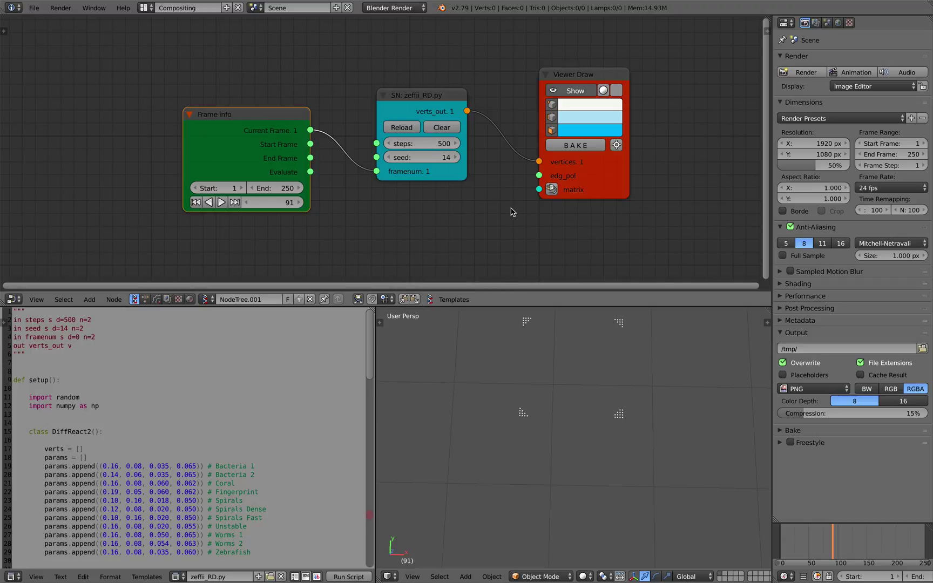
{"action": "middle_click_drag", "start_coordinate": [527, 328], "coordinate": [518, 340], "text": "shift"}
{"action": "left_click_drag", "start_coordinate": [582, 90], "coordinate": [580, 101]}
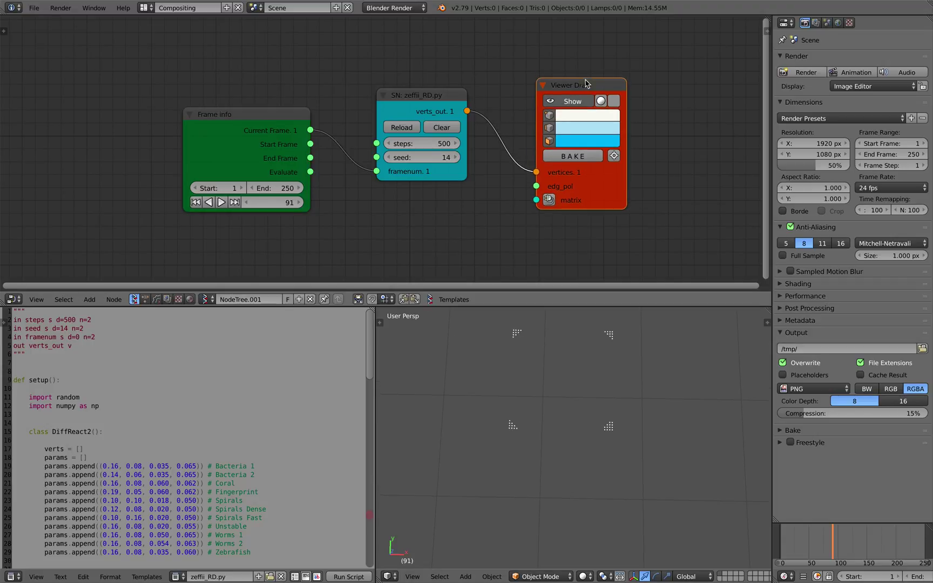
{"action": "key", "text": "Home"}
Step: Add a Viewer BMesh node, feed the script node's verts_out into its vertices input, and select the resulting mesh object
{"action": "key", "text": "shift+a"}
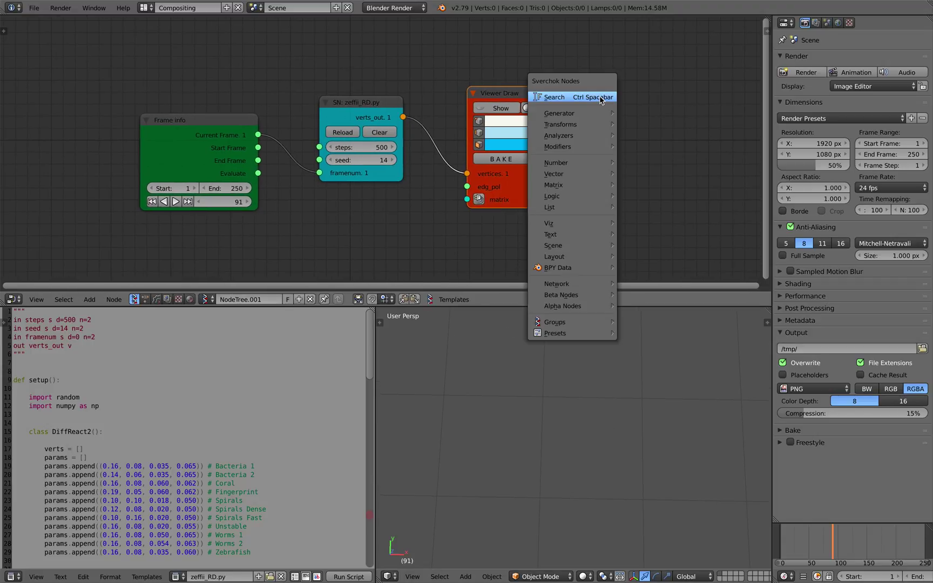
{"action": "left_click", "coordinate": [597, 96]}
{"action": "type", "text": "bmes"}
{"action": "key", "text": "Return"}
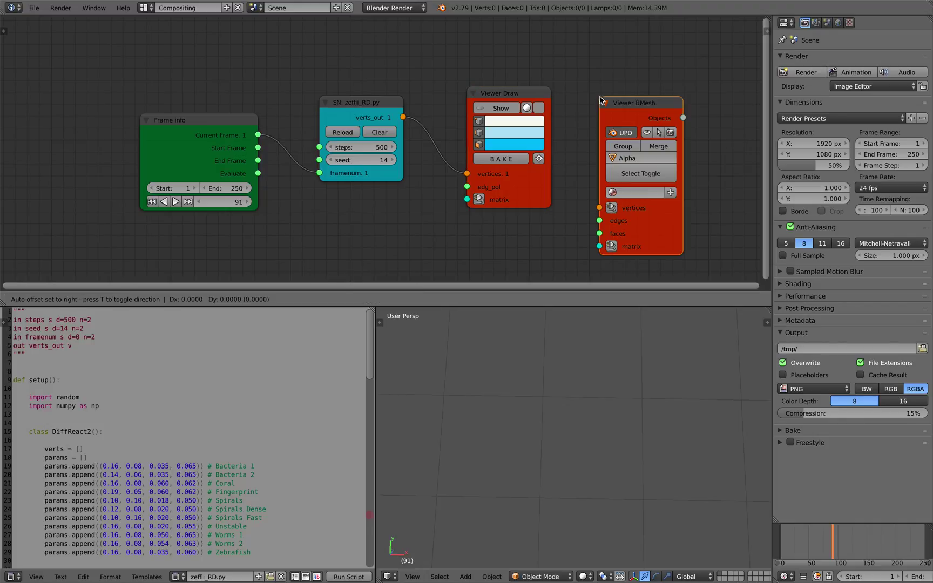
{"action": "left_click", "coordinate": [599, 99]}
{"action": "left_click_drag", "start_coordinate": [403, 116], "coordinate": [599, 207]}
{"action": "right_click", "coordinate": [619, 346]}
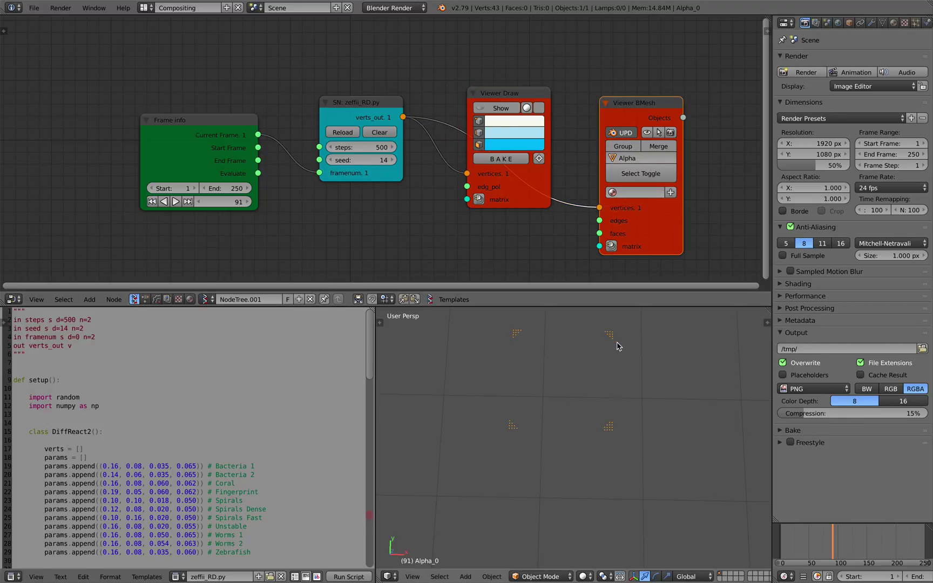
Step: Preview the animated BMesh points by playing the animation and scrubbing the timeline
{"action": "middle_click_drag", "start_coordinate": [635, 352], "coordinate": [618, 352]}
{"action": "scroll", "coordinate": [613, 367], "scroll_direction": "down", "scroll_amount": 2}
{"action": "left_click", "coordinate": [805, 533]}
{"action": "key", "text": "alt+a"}
{"action": "key", "text": "alt+a"}
{"action": "left_click", "coordinate": [828, 536]}
Step: Set the animation's end frame to 500 and scrub the timeline to frame 368
{"action": "middle_click_drag", "start_coordinate": [829, 574], "coordinate": [790, 574]}
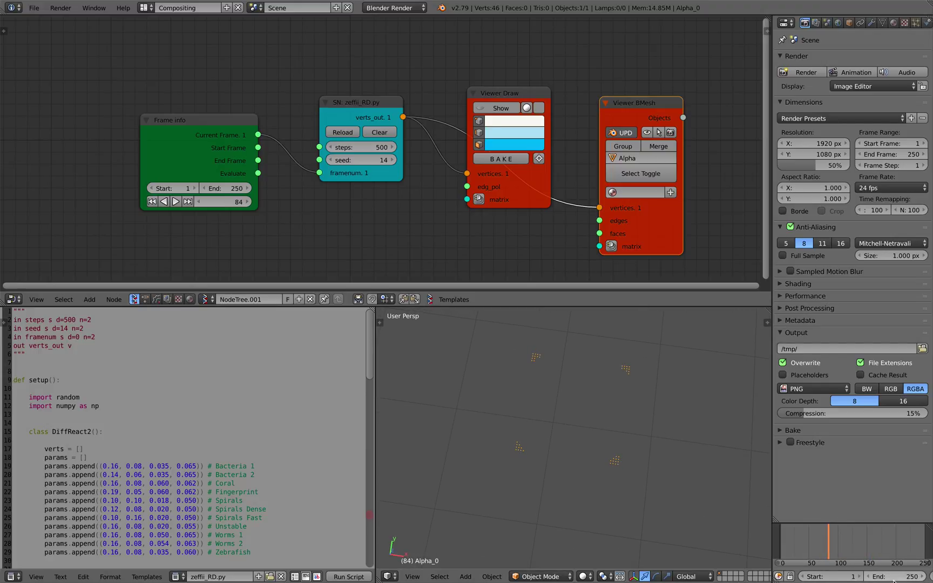
{"action": "left_click", "coordinate": [886, 576]}
{"action": "type", "text": "500"}
{"action": "key", "text": "Return"}
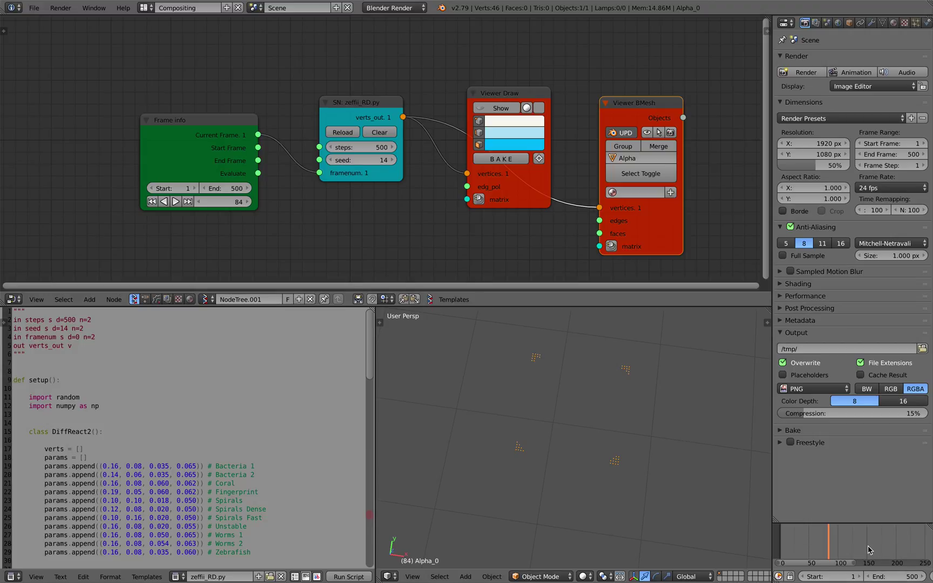
{"action": "key", "text": "Home"}
{"action": "scroll", "coordinate": [828, 545], "scroll_direction": "down", "scroll_amount": 3}
{"action": "left_click_drag", "start_coordinate": [821, 544], "coordinate": [875, 539]}
{"action": "middle_click_drag", "start_coordinate": [592, 378], "coordinate": [606, 375]}
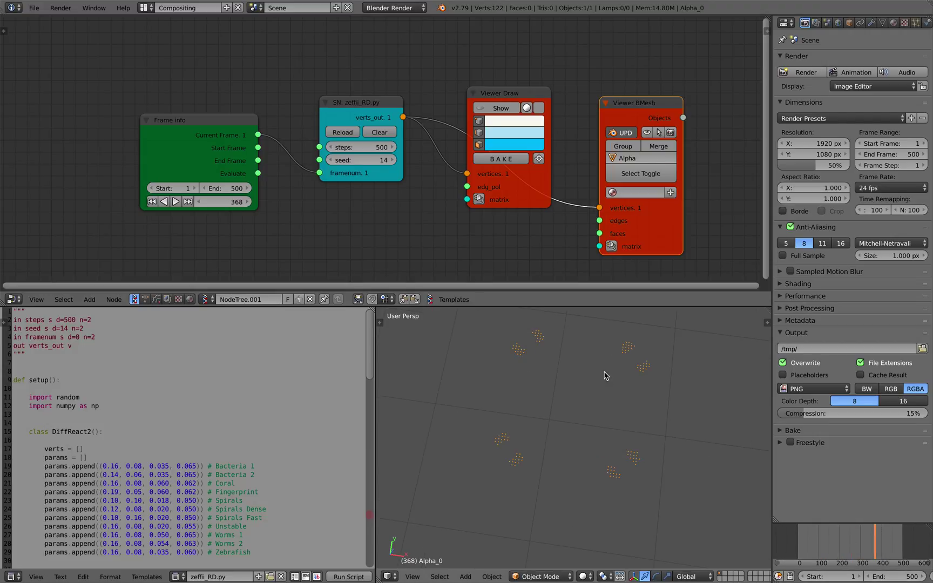
Step: Add a Displace modifier to the Alpha_0 mesh and set its strength to 0
{"action": "left_click", "coordinate": [34, 8]}
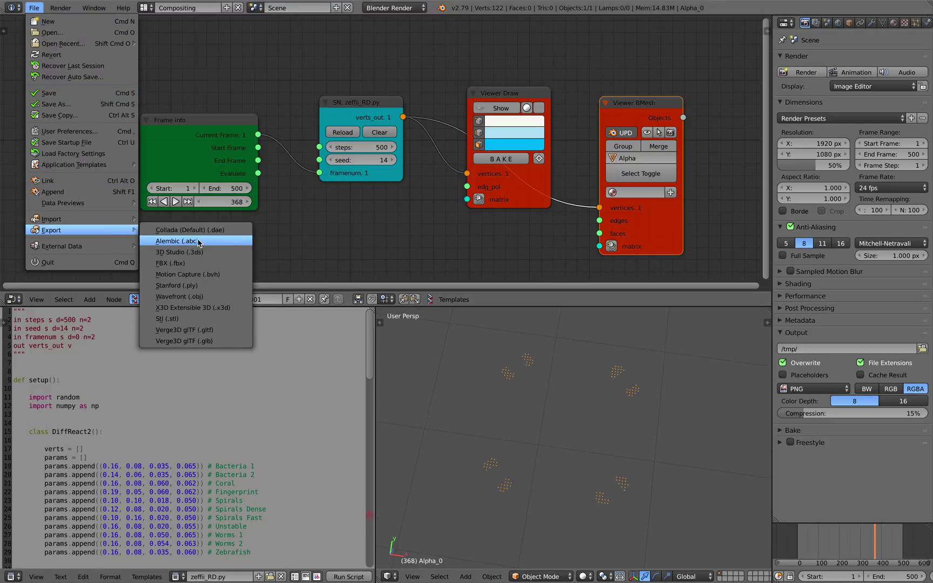
{"action": "left_click", "coordinate": [872, 23]}
{"action": "left_click", "coordinate": [857, 61]}
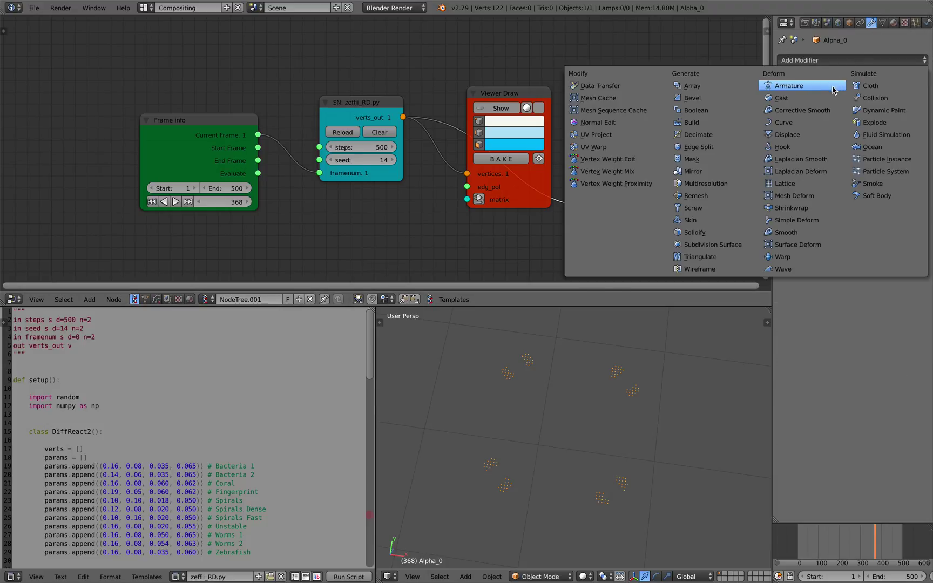
{"action": "left_click", "coordinate": [801, 136]}
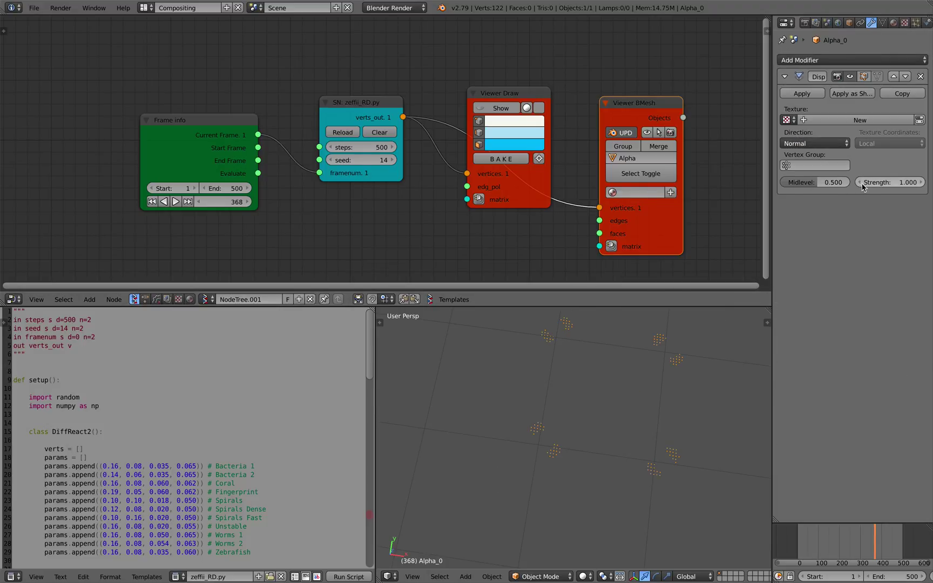
{"action": "left_click", "coordinate": [889, 182]}
{"action": "type", "text": "0"}
{"action": "key", "text": "Return"}
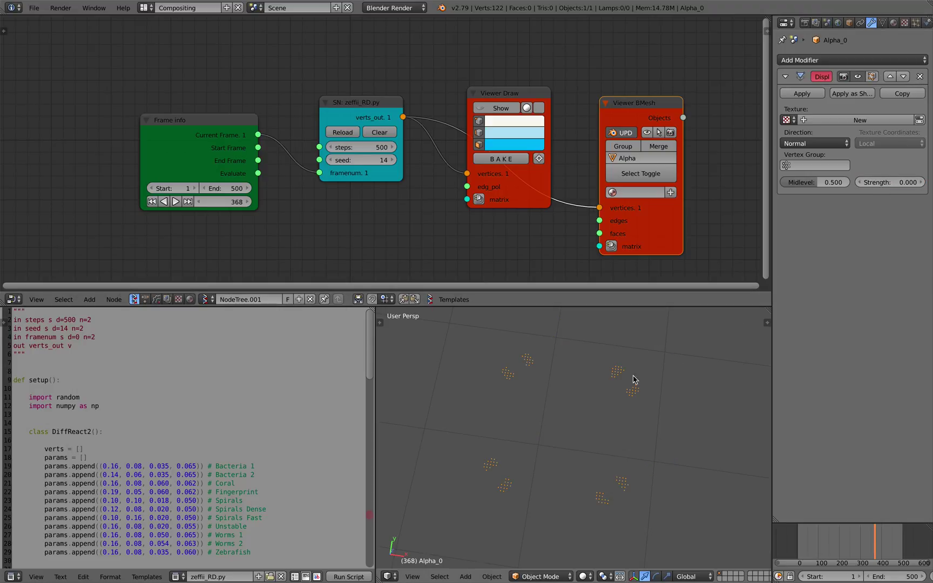
Step: Export the selected Alpha_0 mesh for frames 1 to 500 as the Alembic file sv_ReactionDiffusion_002.abc on the Desktop
{"action": "left_click", "coordinate": [34, 8]}
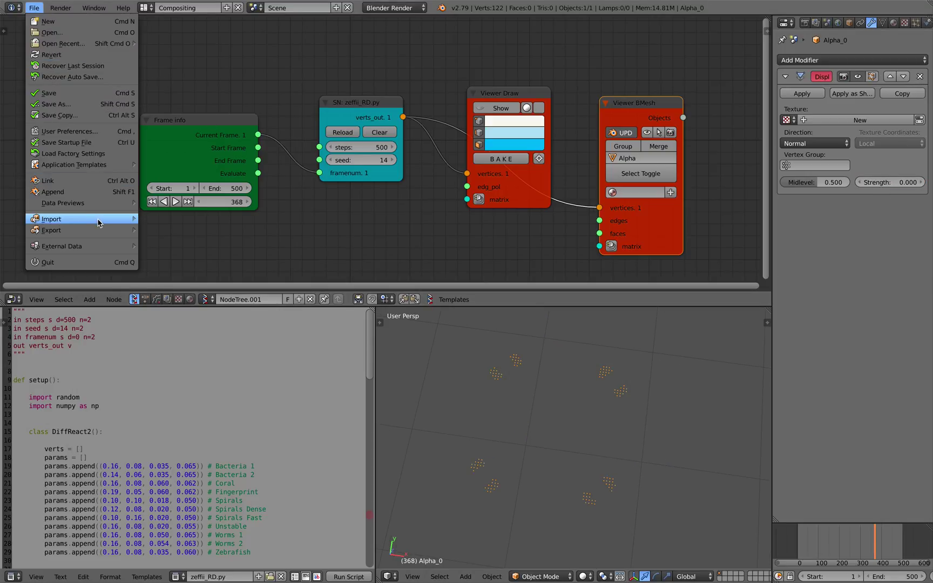
{"action": "mouse_move", "coordinate": [97, 230]}
{"action": "left_click", "coordinate": [167, 242]}
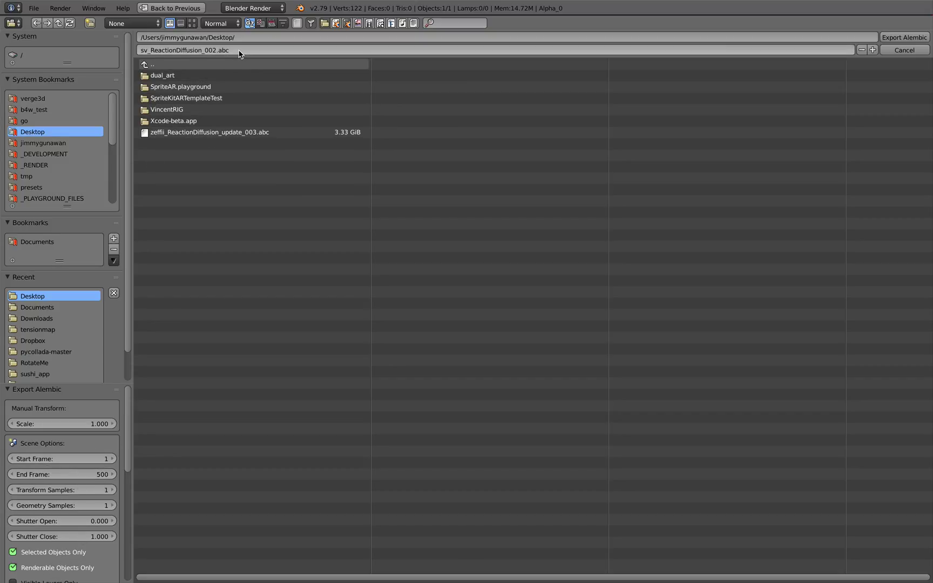
{"action": "left_click", "coordinate": [908, 37]}
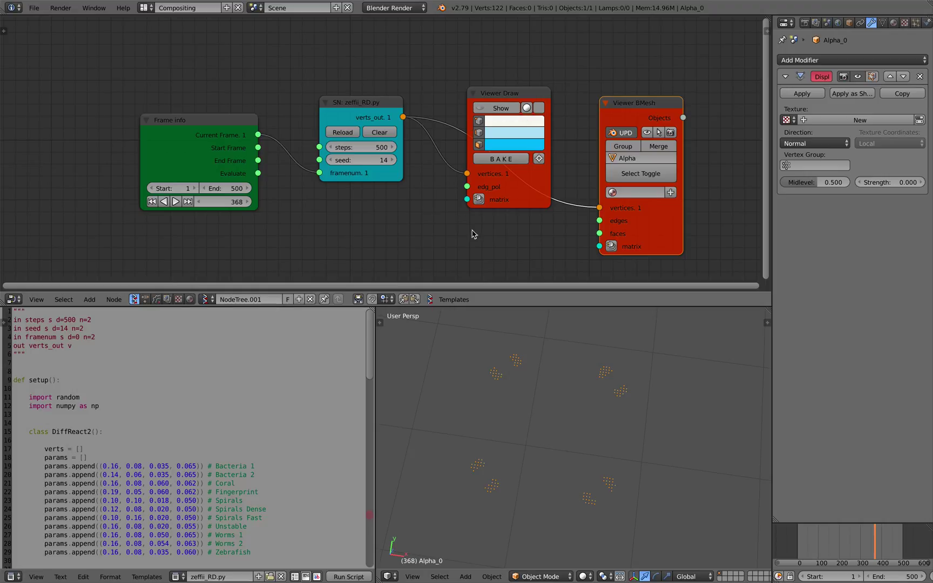
Step: Deselect everything and import the Alembic file sv_ReactionDiffusion_002.abc from the Desktop
{"action": "middle_click_drag", "start_coordinate": [573, 341], "coordinate": [559, 352]}
{"action": "scroll", "coordinate": [565, 359], "scroll_direction": "down", "scroll_amount": 4}
{"action": "key", "text": "a"}
{"action": "middle_click_drag", "start_coordinate": [579, 390], "coordinate": [596, 399]}
{"action": "left_click", "coordinate": [34, 8]}
{"action": "mouse_move", "coordinate": [91, 222]}
{"action": "left_click", "coordinate": [183, 231]}
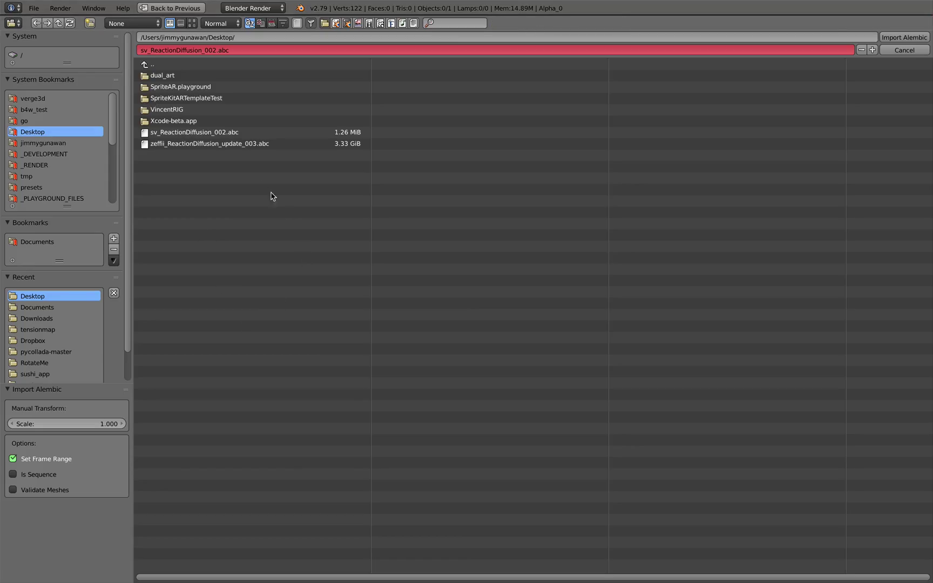
{"action": "left_click", "coordinate": [243, 133]}
{"action": "left_click", "coordinate": [905, 37]}
{"action": "scroll", "coordinate": [609, 454], "scroll_direction": "down", "scroll_amount": 2}
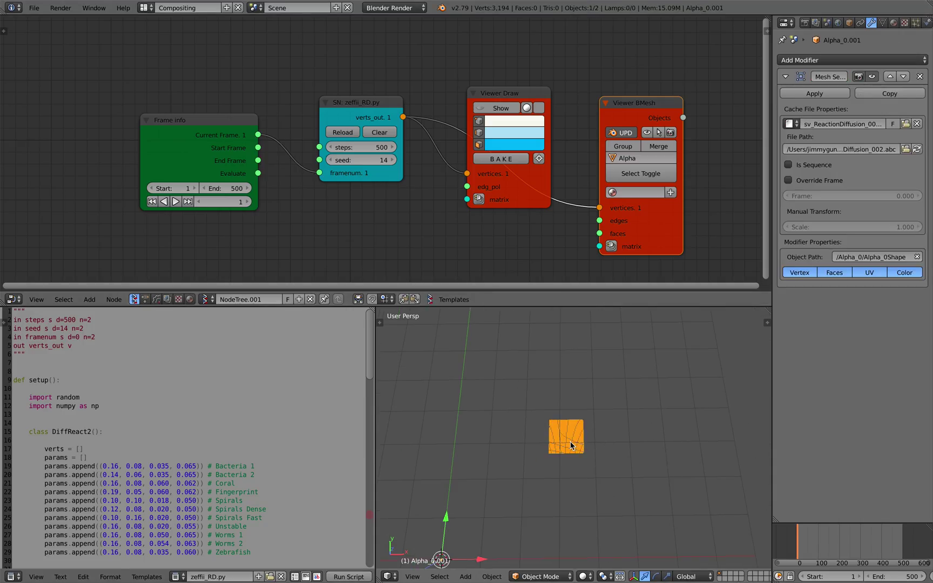
Step: Try to move the original Alpha_0 mesh beside the imported mesh, and scrub the timeline to frame 342
{"action": "right_click", "coordinate": [570, 441]}
{"action": "key", "text": "g"}
{"action": "left_click", "coordinate": [652, 445]}
{"action": "middle_click_drag", "start_coordinate": [648, 439], "coordinate": [592, 441], "text": "shift"}
{"action": "scroll", "coordinate": [588, 439], "scroll_direction": "up", "scroll_amount": 2}
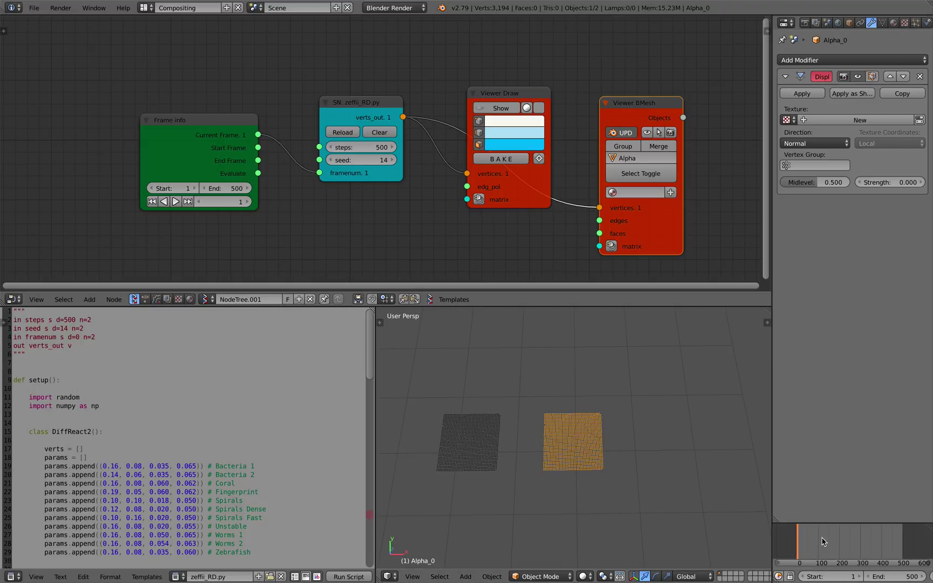
{"action": "left_click_drag", "start_coordinate": [817, 540], "coordinate": [870, 532]}
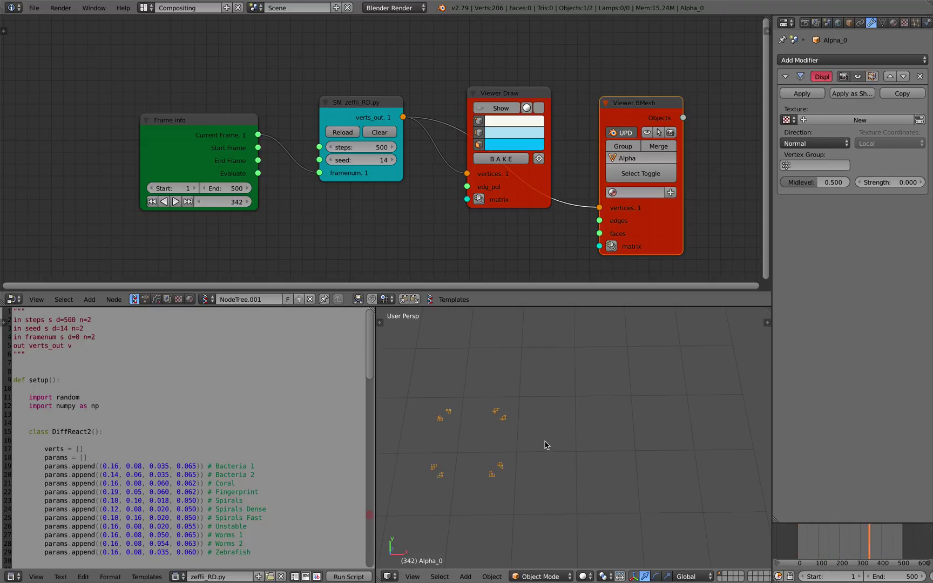
Step: Attach a Matrix in node to the Viewer BMesh node's matrix input, place it below Viewer Draw, and expand its Location values
{"action": "left_click", "coordinate": [611, 248]}
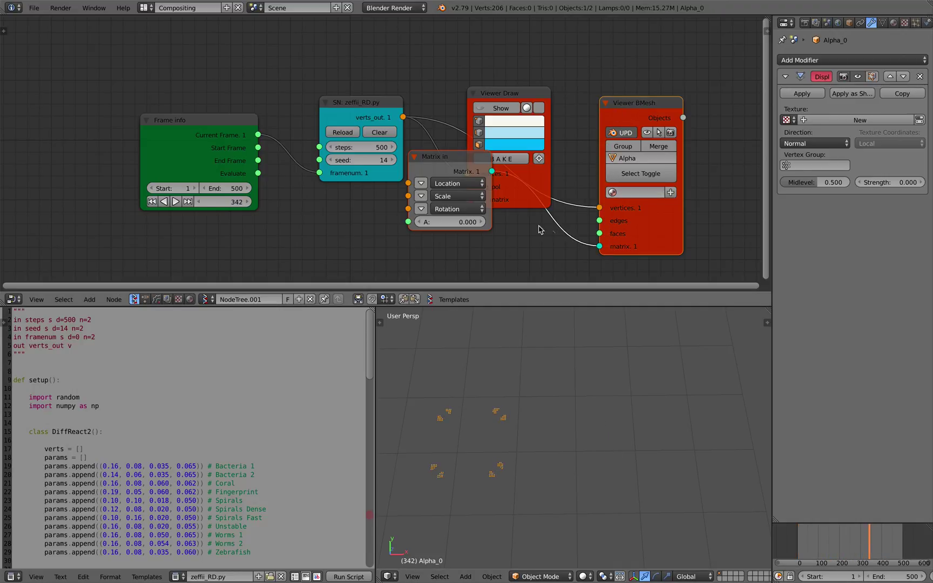
{"action": "left_click_drag", "start_coordinate": [473, 170], "coordinate": [467, 238]}
{"action": "middle_click_drag", "start_coordinate": [448, 232], "coordinate": [446, 186]}
{"action": "left_click", "coordinate": [413, 204]}
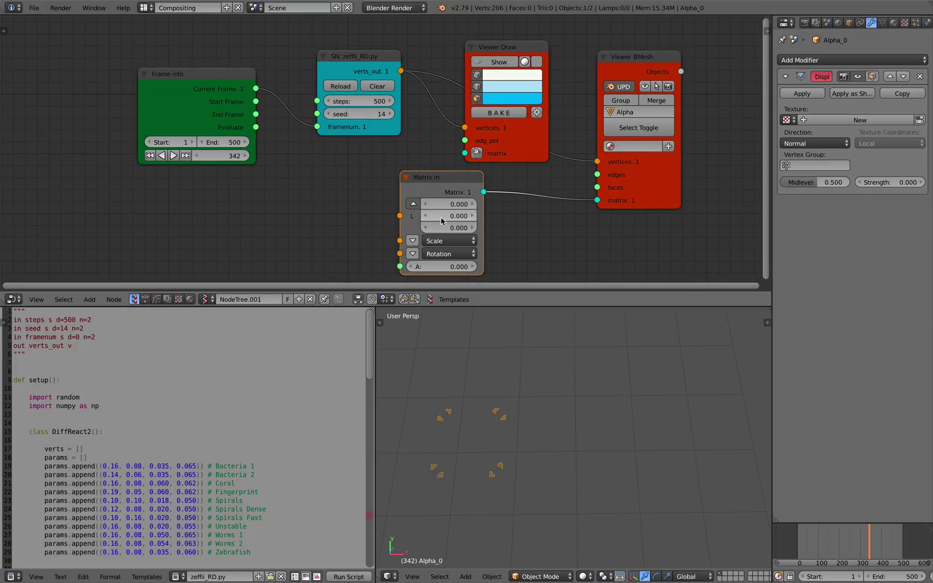
Step: Offset the Sverchok mesh by setting the Matrix in node's first Location value to 3, and scrub the timeline to frame 181
{"action": "left_click_drag", "start_coordinate": [441, 204], "coordinate": [482, 238]}
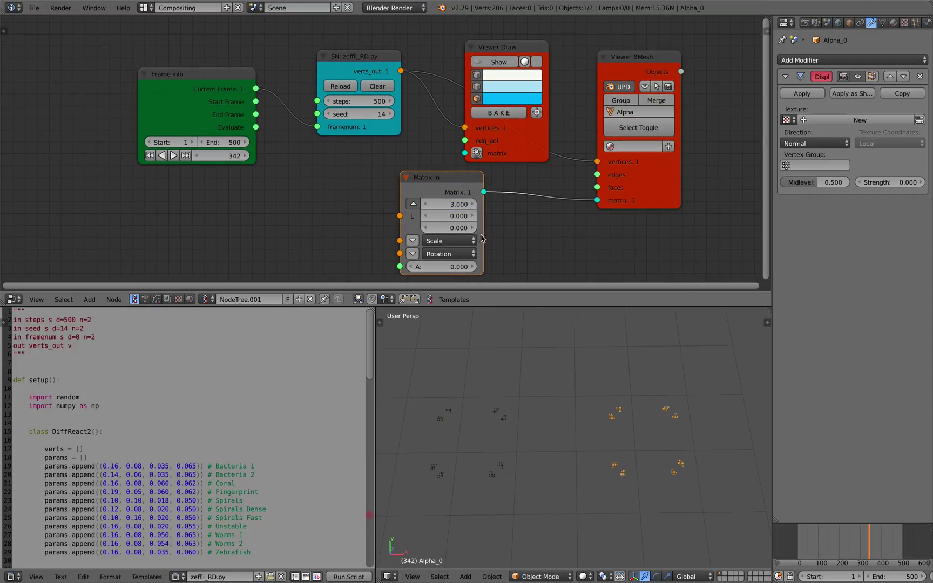
{"action": "left_click_drag", "start_coordinate": [810, 547], "coordinate": [835, 563]}
Step: Select the imported Alembic mesh and widen the properties area to show its Mesh Sequence Cache settings in full
{"action": "right_click", "coordinate": [497, 413]}
{"action": "middle_click_drag", "start_coordinate": [528, 432], "coordinate": [514, 431]}
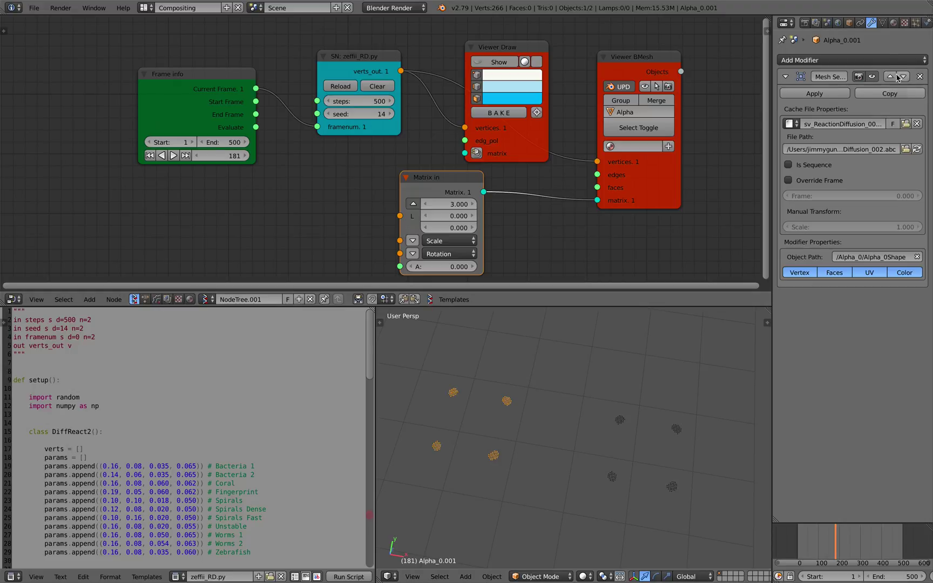
{"action": "left_click", "coordinate": [882, 23]}
{"action": "left_click", "coordinate": [871, 23]}
{"action": "left_click_drag", "start_coordinate": [771, 64], "coordinate": [736, 66]}
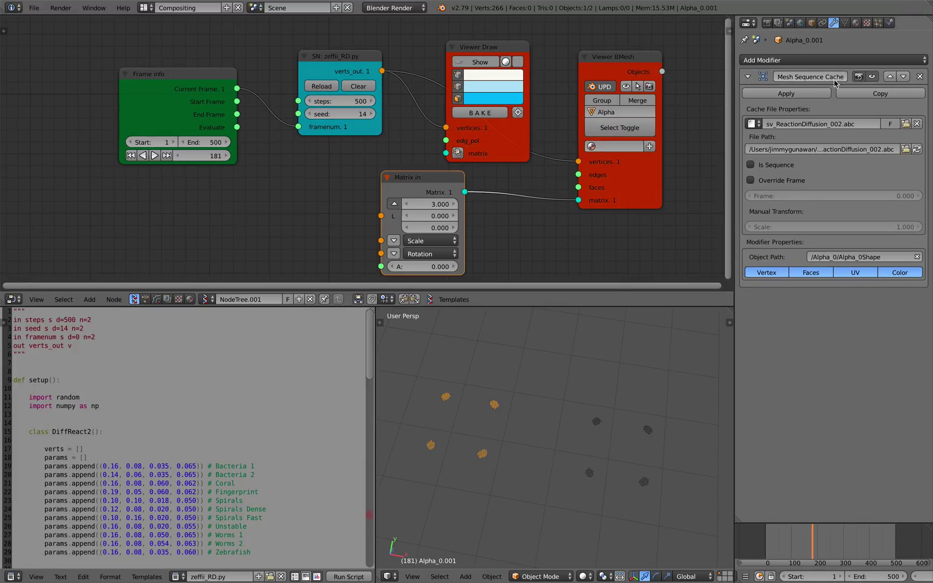
Step: Compare the imported mesh with the offset Sverchok mesh from several angles, and scrub the timeline to frame 143
{"action": "middle_click_drag", "start_coordinate": [481, 395], "coordinate": [543, 401], "text": "shift"}
{"action": "scroll", "coordinate": [550, 389], "scroll_direction": "up", "scroll_amount": 3}
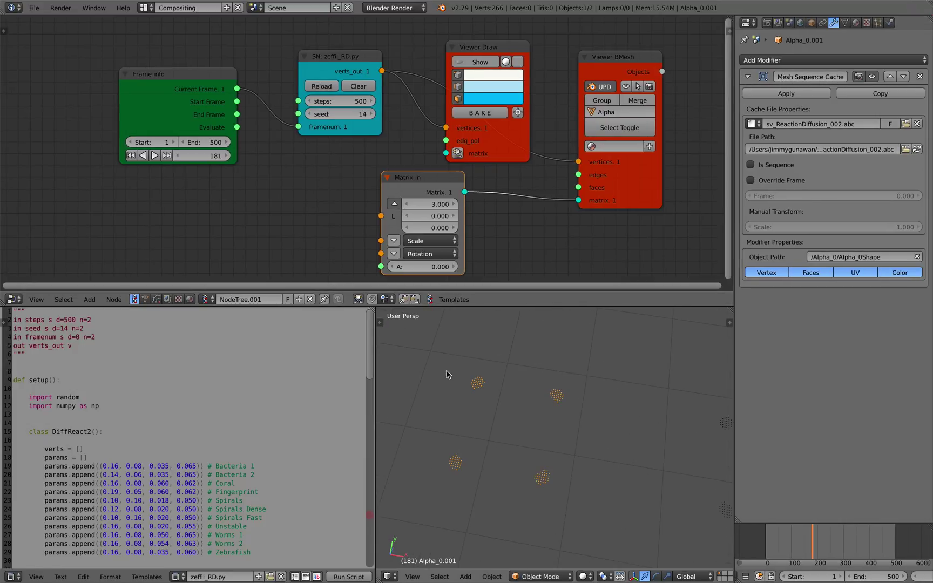
{"action": "scroll", "coordinate": [584, 403], "scroll_direction": "down", "scroll_amount": 2}
{"action": "middle_click_drag", "start_coordinate": [585, 405], "coordinate": [595, 431]}
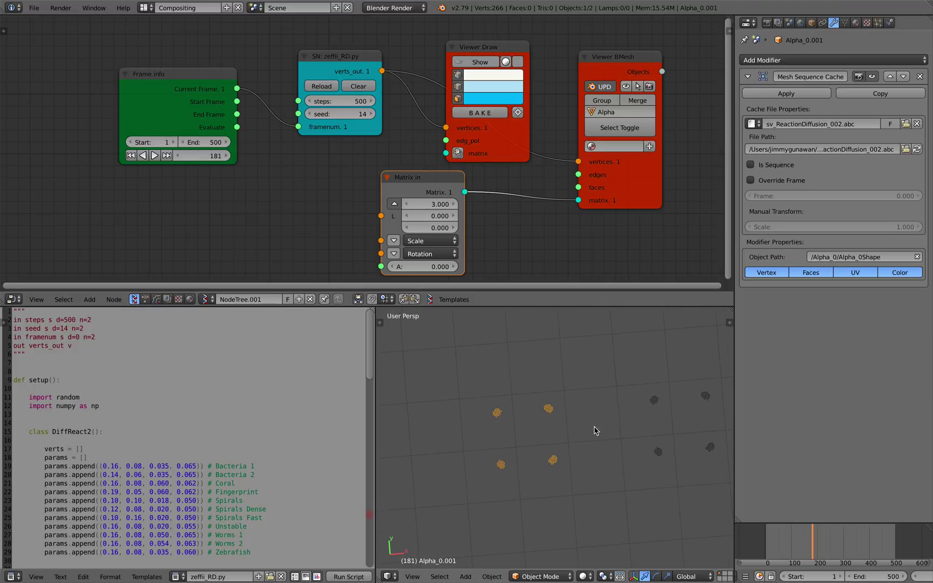
{"action": "mouse_move", "coordinate": [810, 540]}
{"action": "left_mouse_down"}
{"action": "mouse_move", "coordinate": [791, 537]}
{"action": "mouse_move", "coordinate": [802, 527]}
{"action": "left_mouse_up"}
{"action": "middle_click_drag", "start_coordinate": [627, 443], "coordinate": [583, 437], "text": "shift"}
{"action": "middle_click_drag", "start_coordinate": [618, 400], "coordinate": [627, 421]}
Step: Save the scene over the existing sv_ReactionDiffusion_002.blend file on the Desktop
{"action": "key", "text": "ctrl+s"}
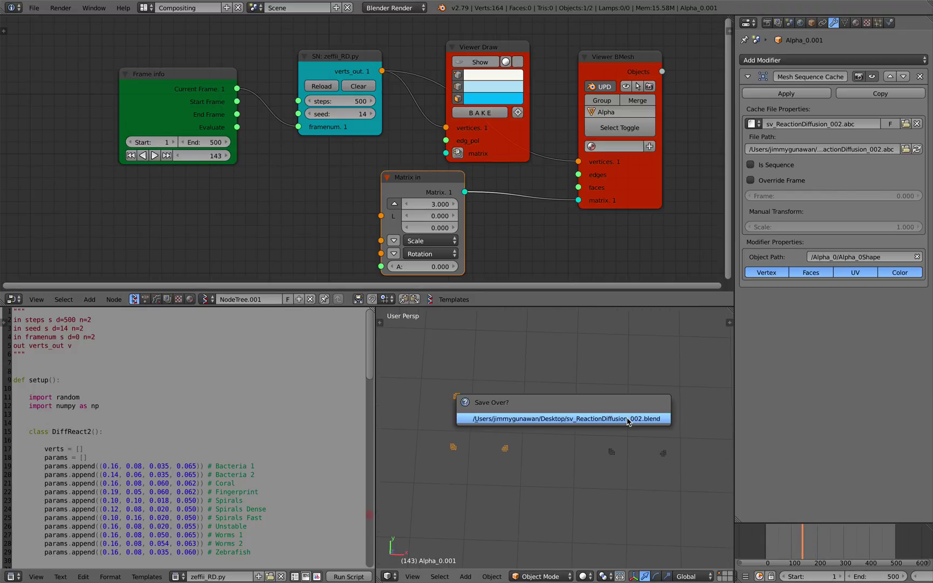
{"action": "left_click", "coordinate": [627, 420]}
{"action": "middle_click_drag", "start_coordinate": [346, 182], "coordinate": [301, 177]}
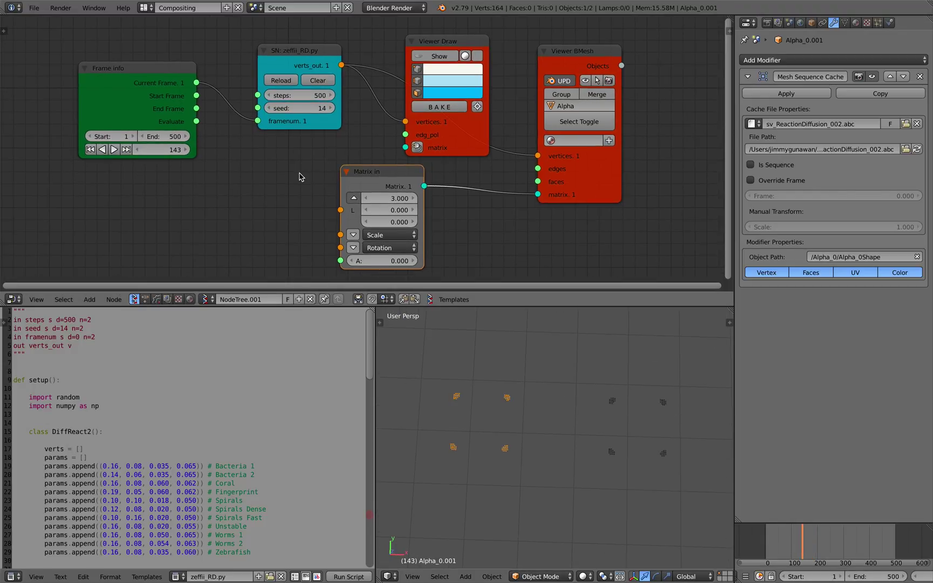
{"action": "left_click", "coordinate": [39, 9]}
{"action": "middle_click_drag", "start_coordinate": [305, 104], "coordinate": [299, 106]}
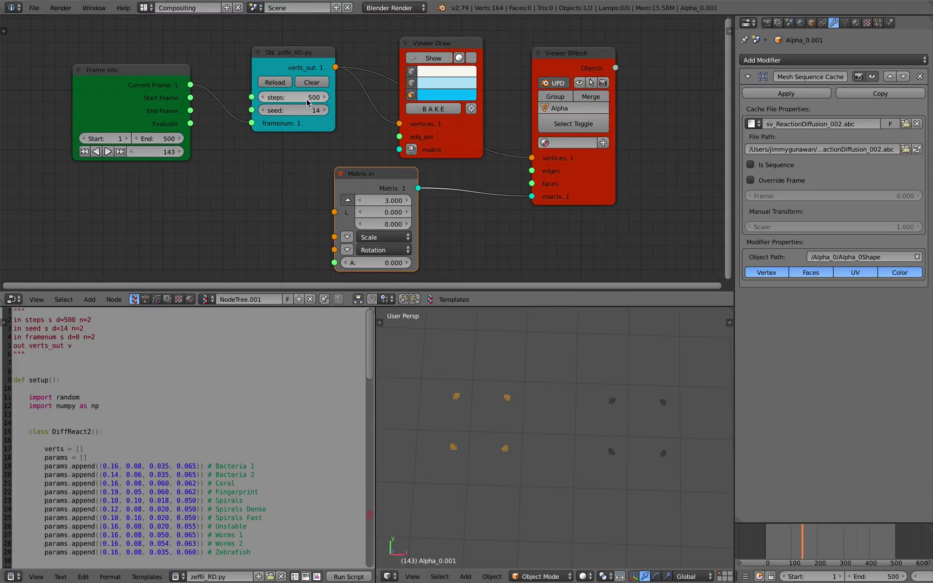
Step: Scrub the timeline to frame 295 and set the zeffii_RD.py script node's steps to 2000 and seed to 1514
{"action": "left_click_drag", "start_coordinate": [805, 533], "coordinate": [842, 531]}
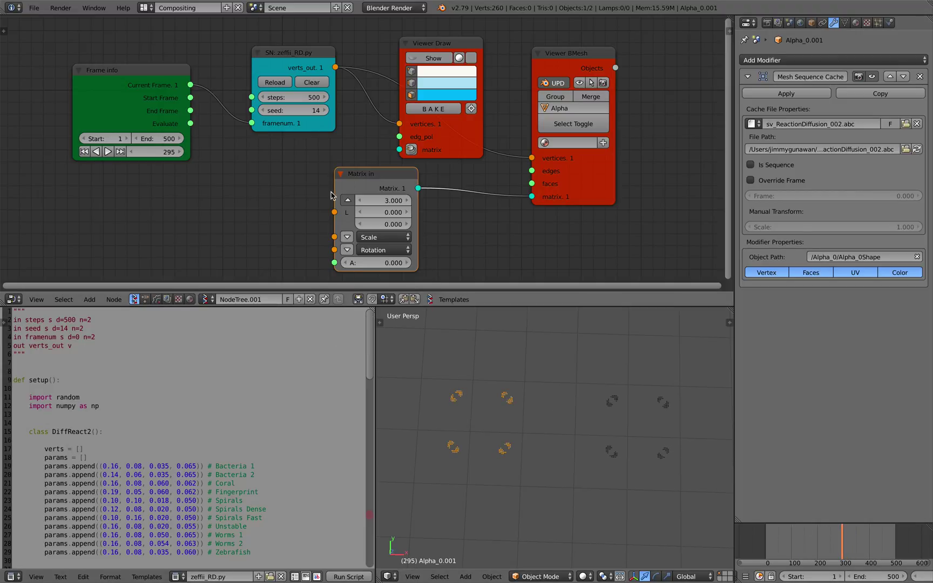
{"action": "left_click", "coordinate": [301, 97]}
{"action": "type", "text": "2000"}
{"action": "key", "text": "Return"}
{"action": "left_click_drag", "start_coordinate": [301, 111], "coordinate": [373, 110]}
Step: Read through the script's params.append presets, from Bacteria 1 to Zebrafish, and the random seed and choice code below them
{"action": "scroll", "coordinate": [217, 495], "scroll_direction": "down", "scroll_amount": 3}
{"action": "scroll", "coordinate": [217, 494], "scroll_direction": "down", "scroll_amount": 1}
{"action": "left_click_drag", "start_coordinate": [263, 449], "coordinate": [31, 366]}
{"action": "left_click", "coordinate": [129, 361]}
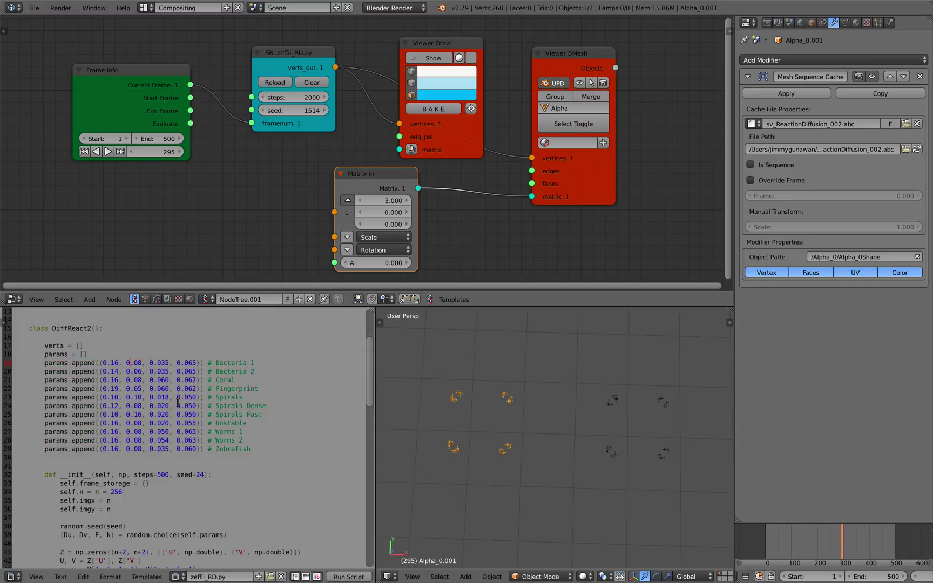
{"action": "left_click_drag", "start_coordinate": [45, 385], "coordinate": [268, 406]}
{"action": "left_click", "coordinate": [273, 420]}
{"action": "scroll", "coordinate": [123, 430], "scroll_direction": "down", "scroll_amount": 5}
{"action": "scroll", "coordinate": [125, 432], "scroll_direction": "up", "scroll_amount": 6}
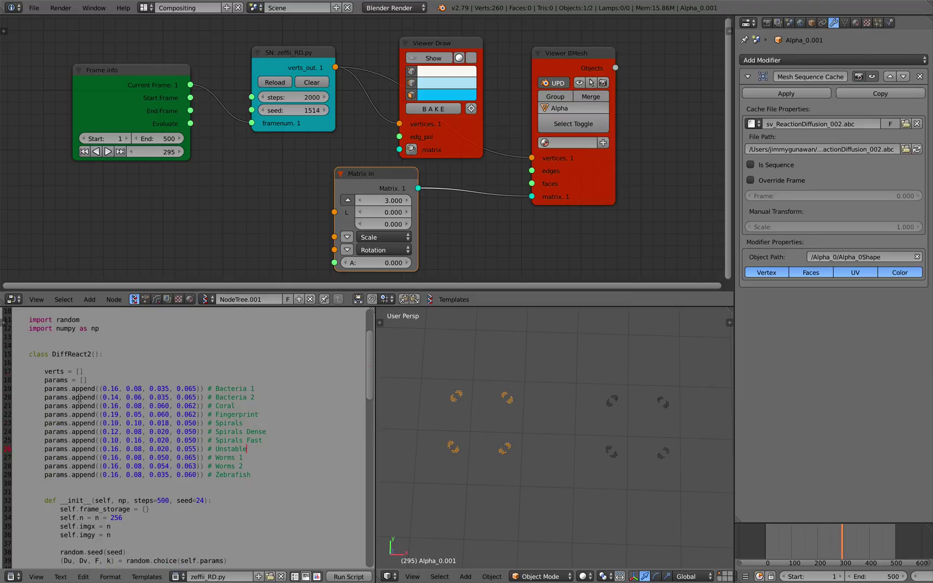
{"action": "scroll", "coordinate": [113, 399], "scroll_direction": "down", "scroll_amount": 2}
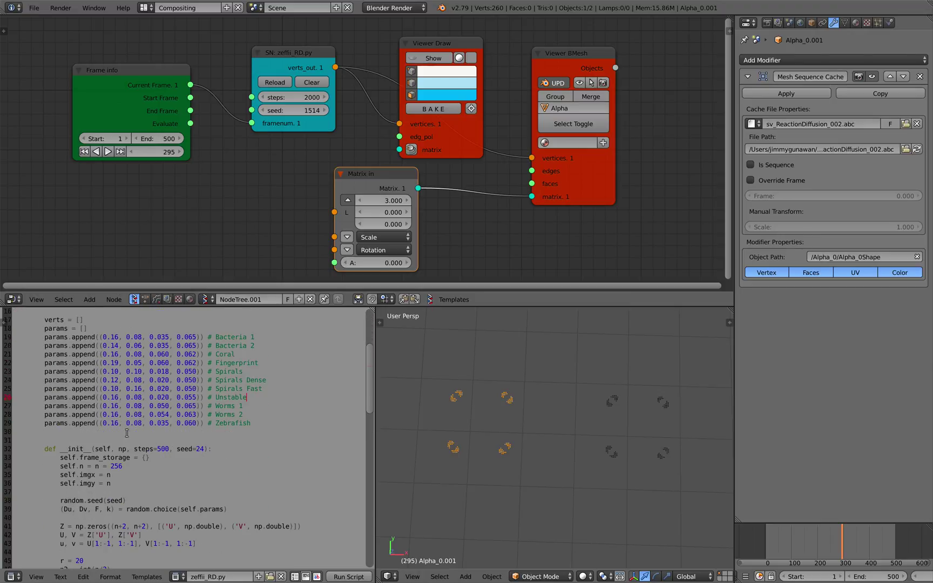
{"action": "scroll", "coordinate": [189, 449], "scroll_direction": "down", "scroll_amount": 2}
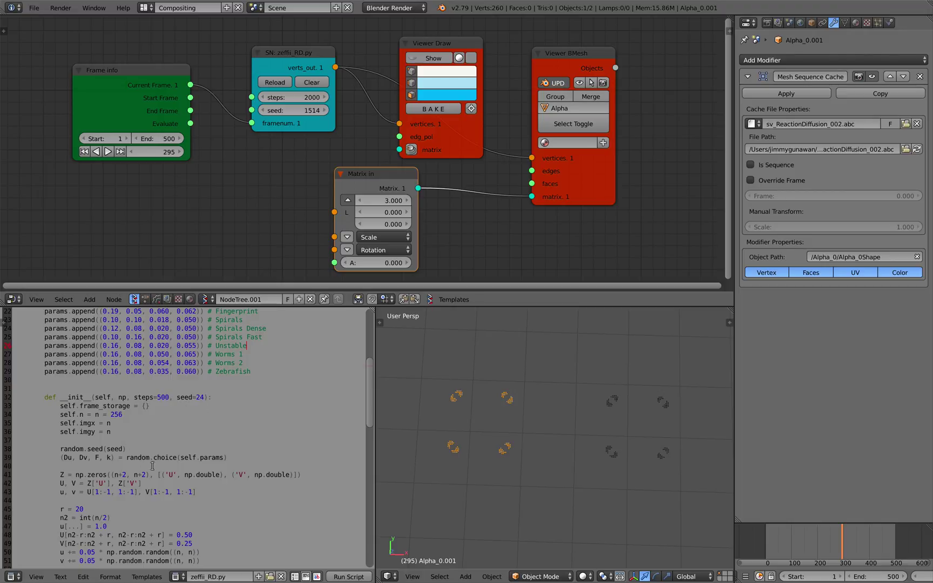
{"action": "scroll", "coordinate": [197, 486], "scroll_direction": "up", "scroll_amount": 7}
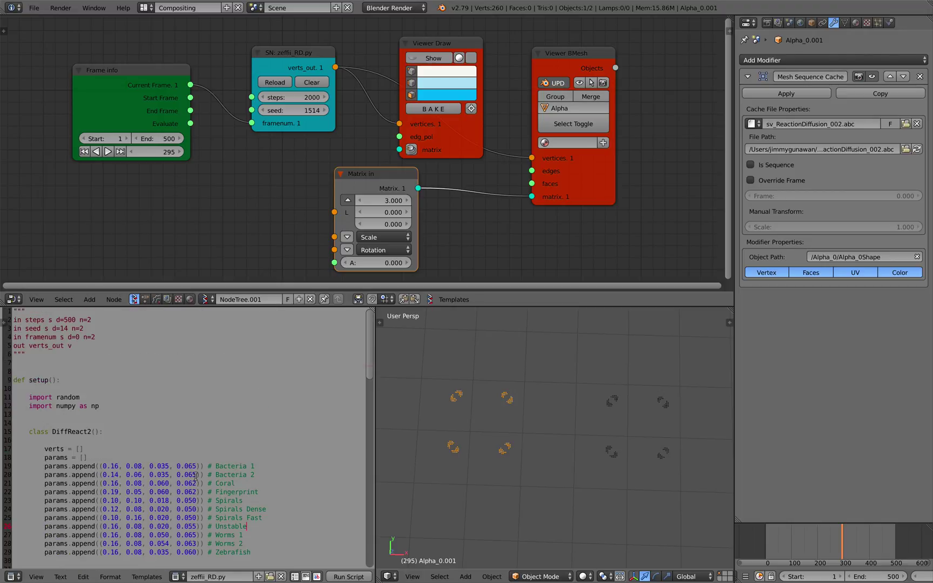
{"action": "scroll", "coordinate": [195, 478], "scroll_direction": "down", "scroll_amount": 2}
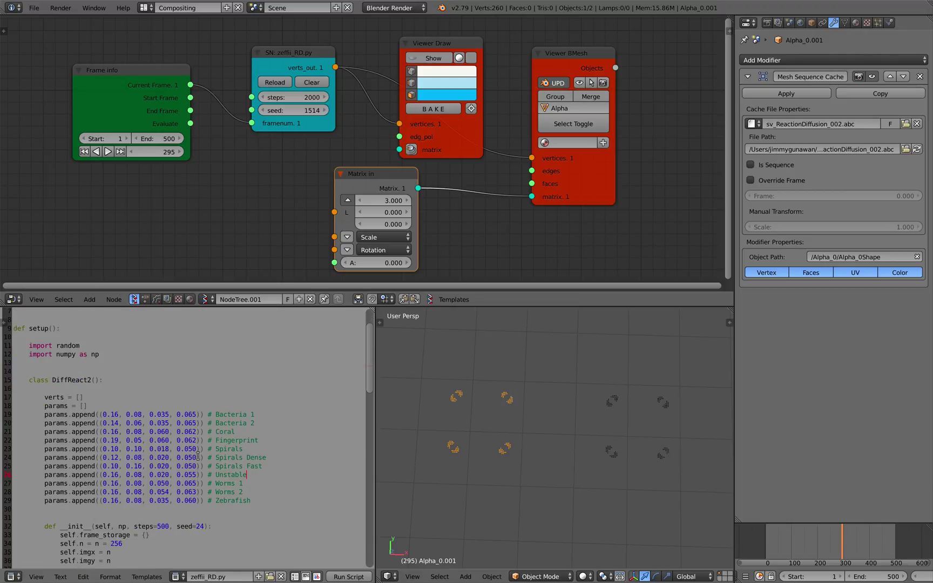
Step: Reload the zeffii_RD.py script node and switch to Terminal, repositioning its window to watch the calculation progress
{"action": "left_click", "coordinate": [279, 84]}
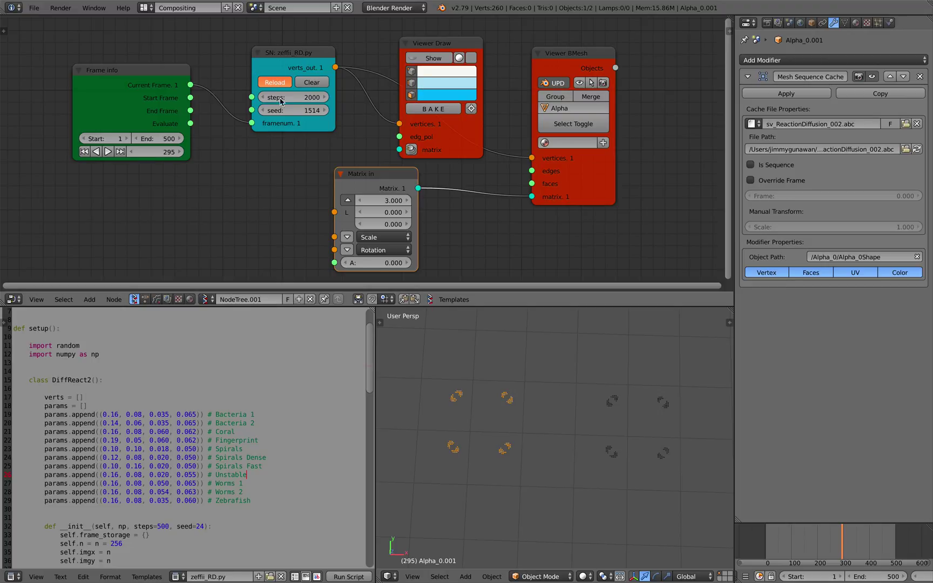
{"action": "key", "text": "ctrl+Left"}
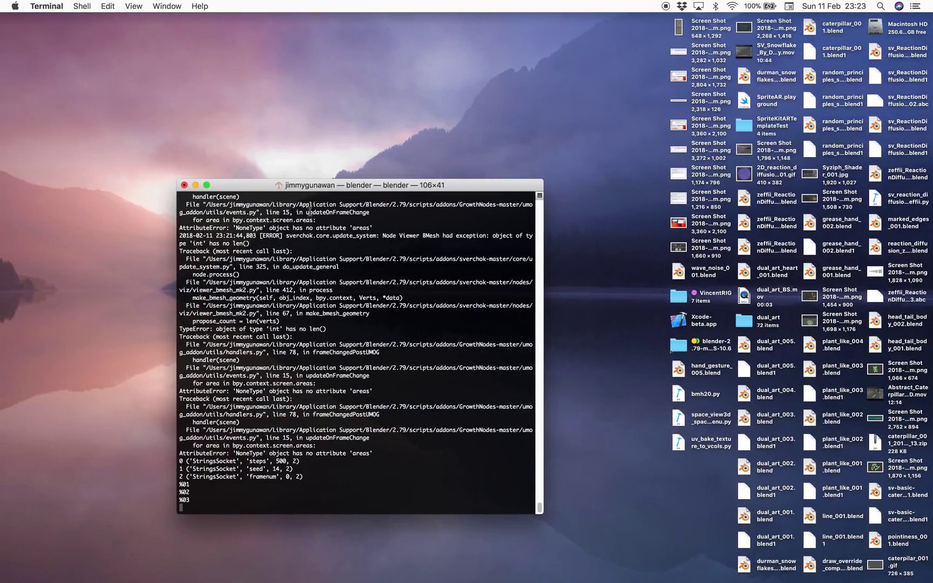
{"action": "left_click_drag", "start_coordinate": [310, 188], "coordinate": [265, 131]}
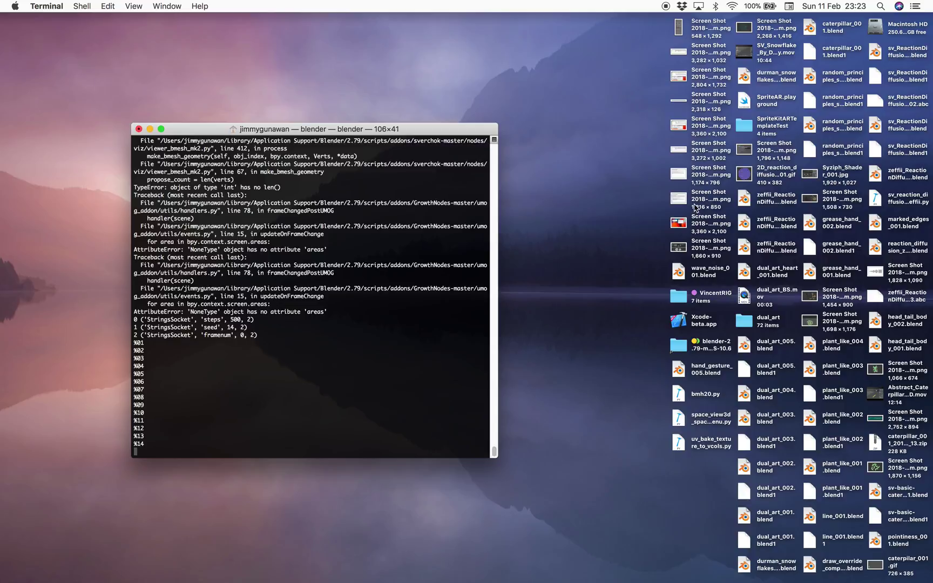
Step: Move the backup file sv_ReactionDiffusion_002.blend1 from the Desktop to the Trash
{"action": "right_click", "coordinate": [919, 79]}
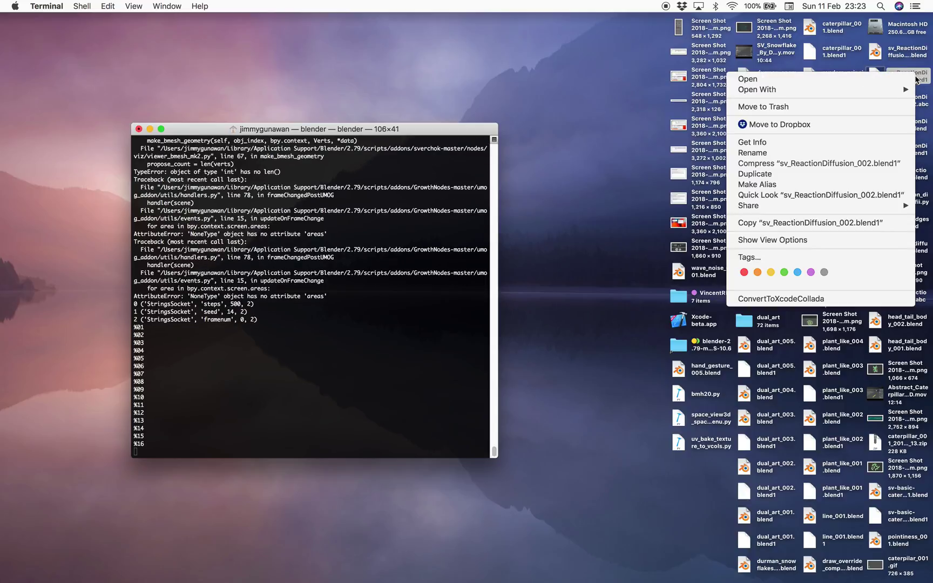
{"action": "left_click", "coordinate": [877, 112]}
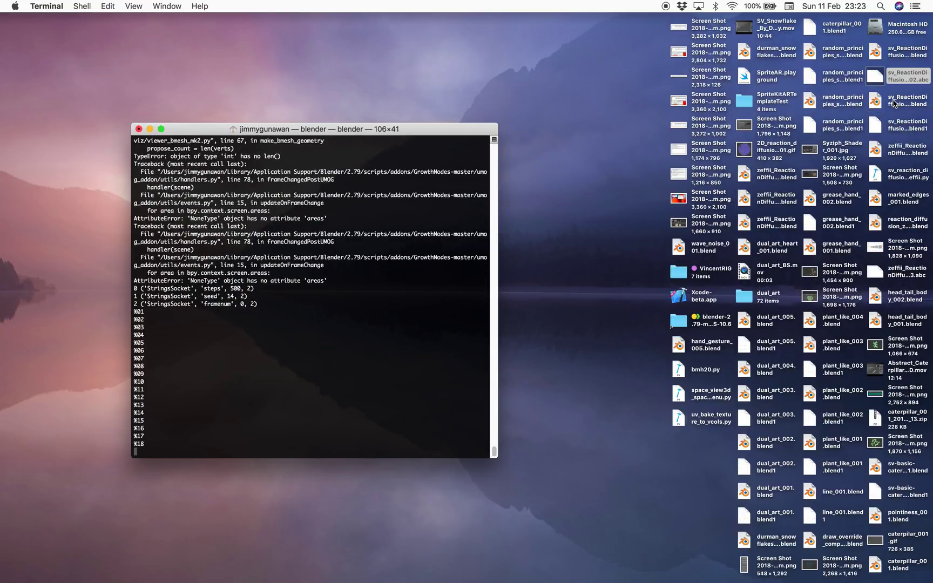
Step: Open sv_reaction_diffusion_example_zeffii.py from the Desktop in Sublime Text 2, enlarge its window and reposition it so the Terminal progress stays visible
{"action": "right_click", "coordinate": [896, 174]}
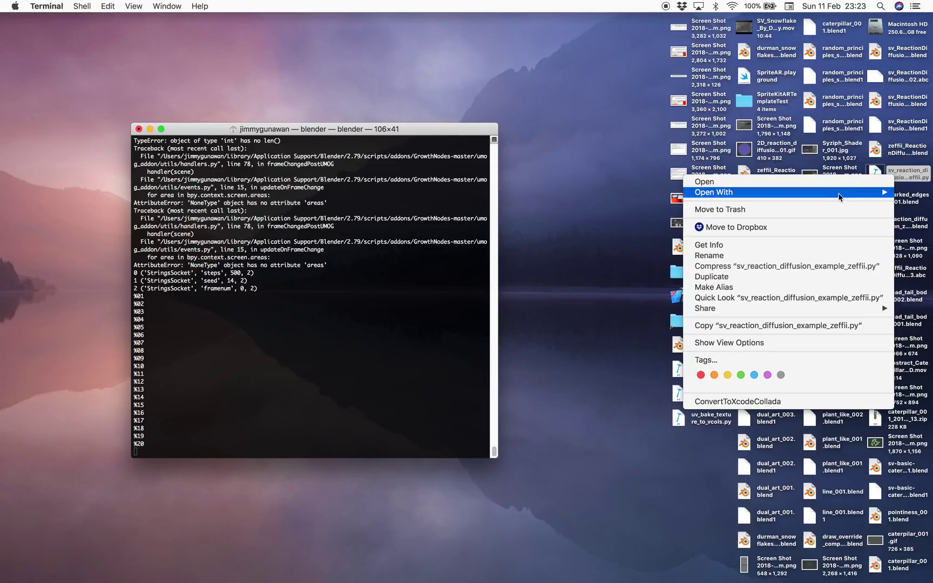
{"action": "mouse_move", "coordinate": [839, 198]}
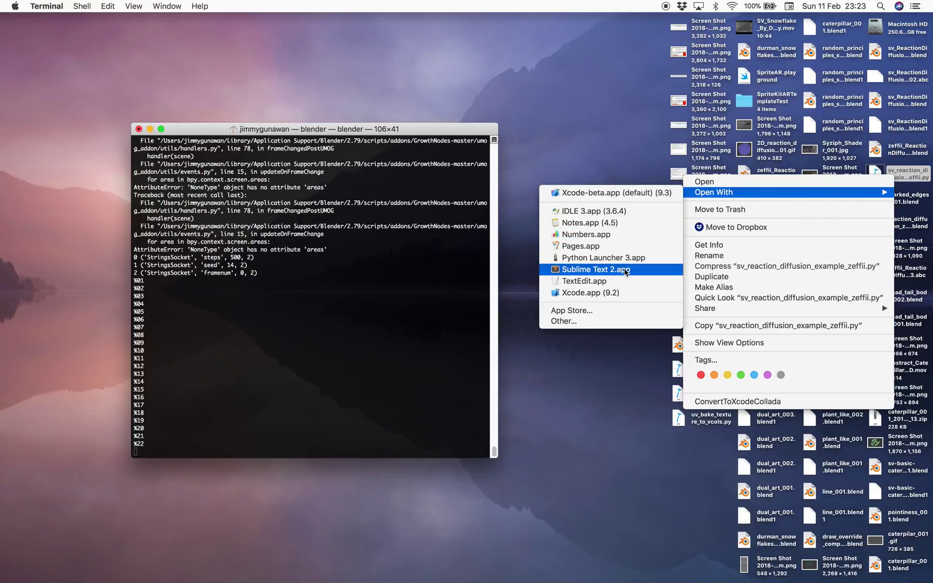
{"action": "left_click", "coordinate": [596, 269]}
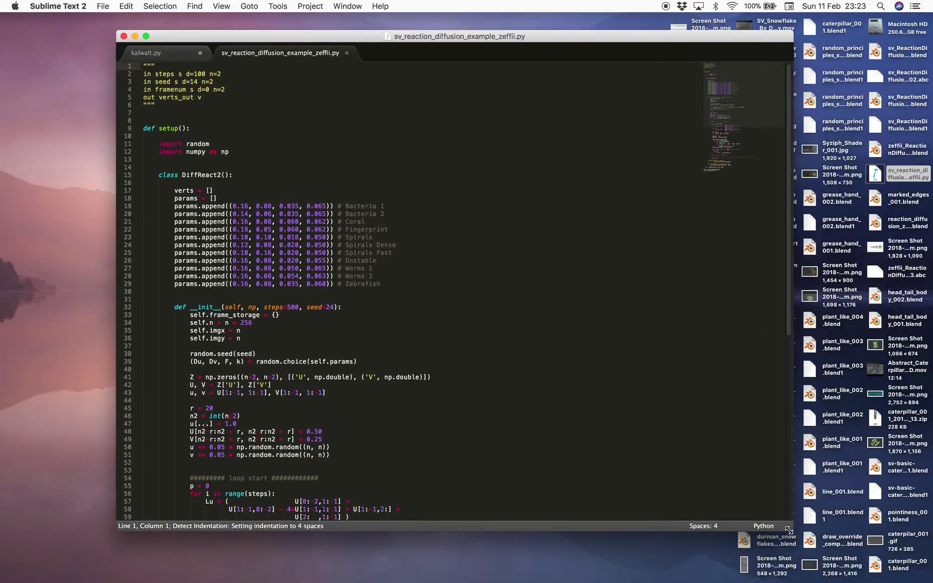
{"action": "left_click_drag", "start_coordinate": [788, 530], "coordinate": [857, 559]}
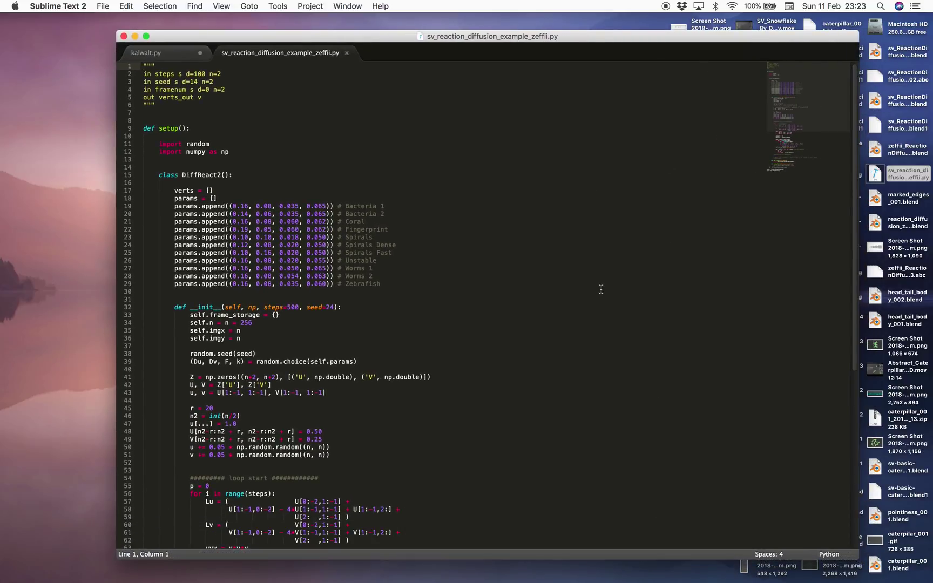
{"action": "left_click_drag", "start_coordinate": [858, 35], "coordinate": [783, 30]}
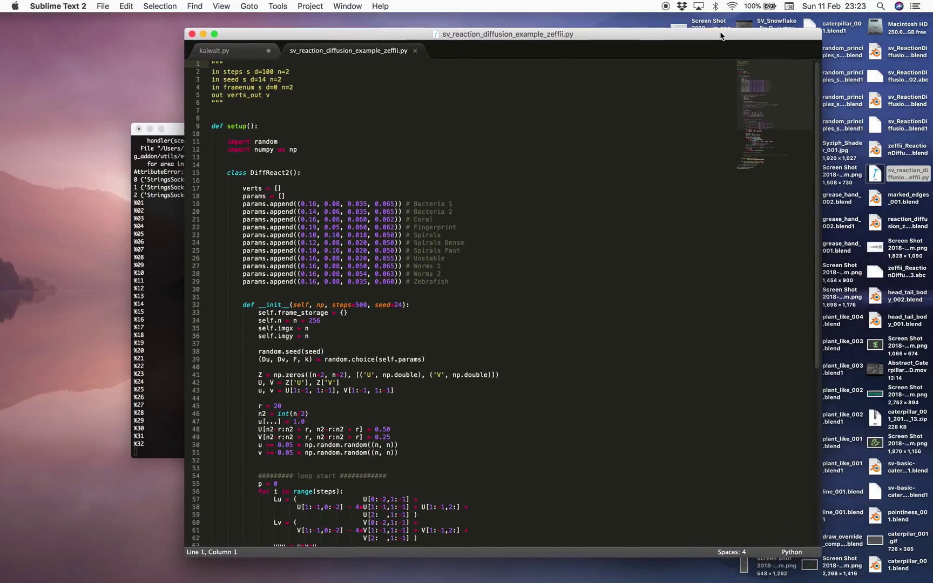
Step: Examine the list of named reaction-diffusion presets and the start of the __init__ function in the script
{"action": "scroll", "coordinate": [219, 205], "scroll_direction": "down", "scroll_amount": 3}
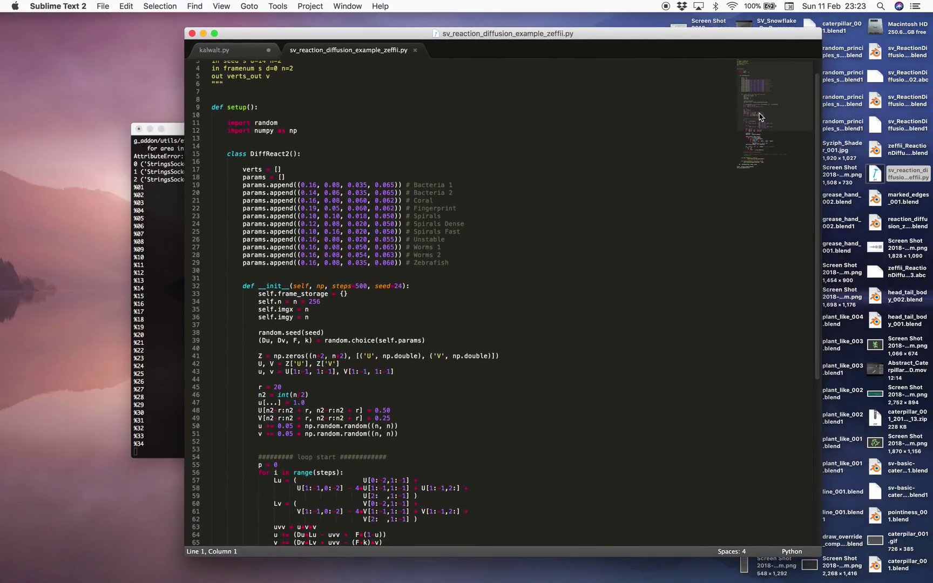
{"action": "left_click_drag", "start_coordinate": [218, 188], "coordinate": [317, 243]}
{"action": "left_click", "coordinate": [330, 230]}
{"action": "left_click", "coordinate": [326, 243]}
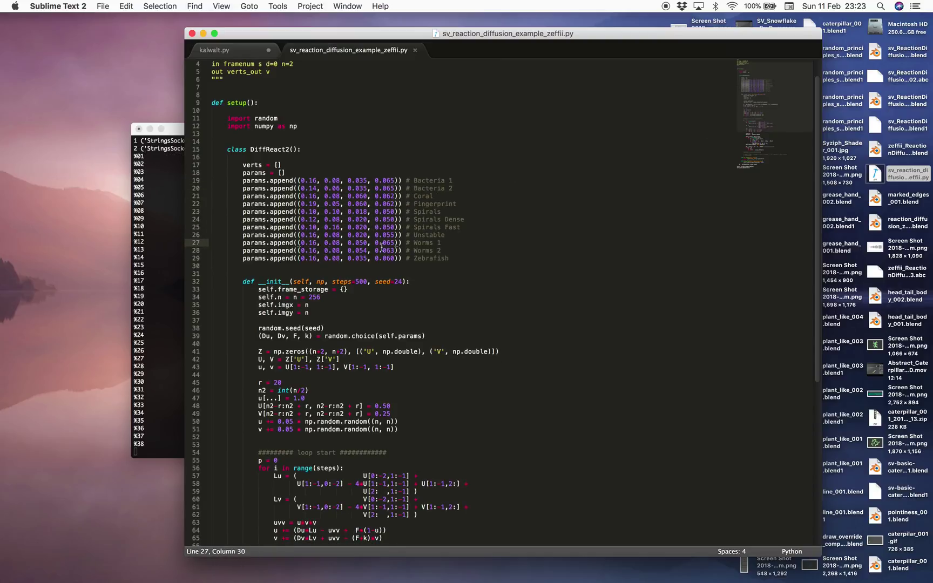
{"action": "scroll", "coordinate": [392, 287], "scroll_direction": "down", "scroll_amount": 3}
{"action": "scroll", "coordinate": [393, 286], "scroll_direction": "down", "scroll_amount": 2}
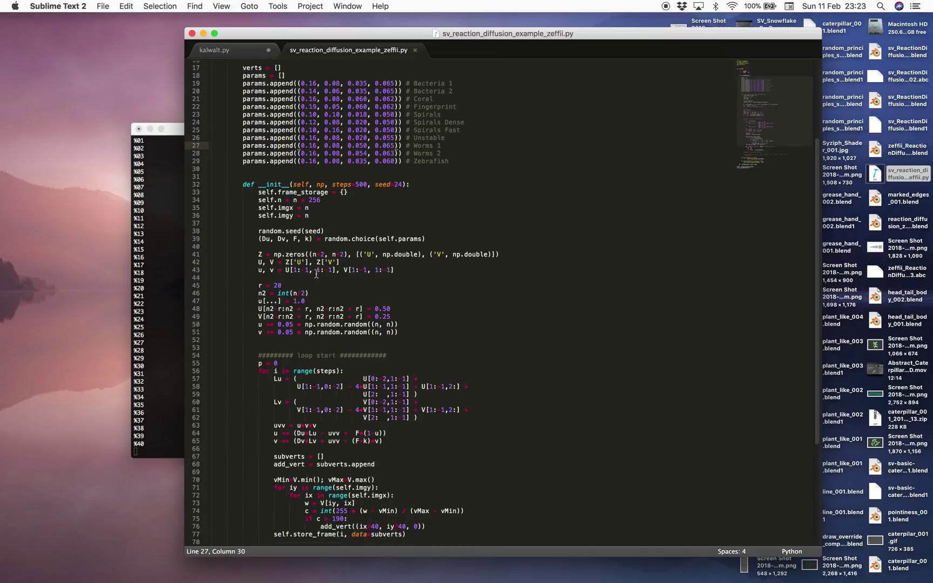
{"action": "scroll", "coordinate": [267, 258], "scroll_direction": "down", "scroll_amount": 1}
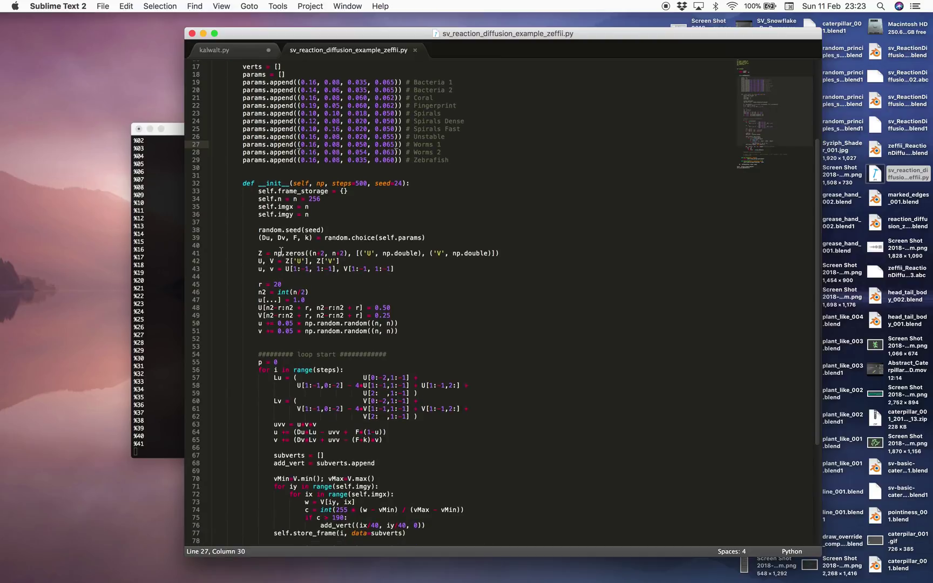
Step: Examine how the random seed picks Du, Dv, F and k from the presets, and the calculation code that follows
{"action": "left_click_drag", "start_coordinate": [256, 224], "coordinate": [267, 229]}
{"action": "left_click", "coordinate": [294, 221]}
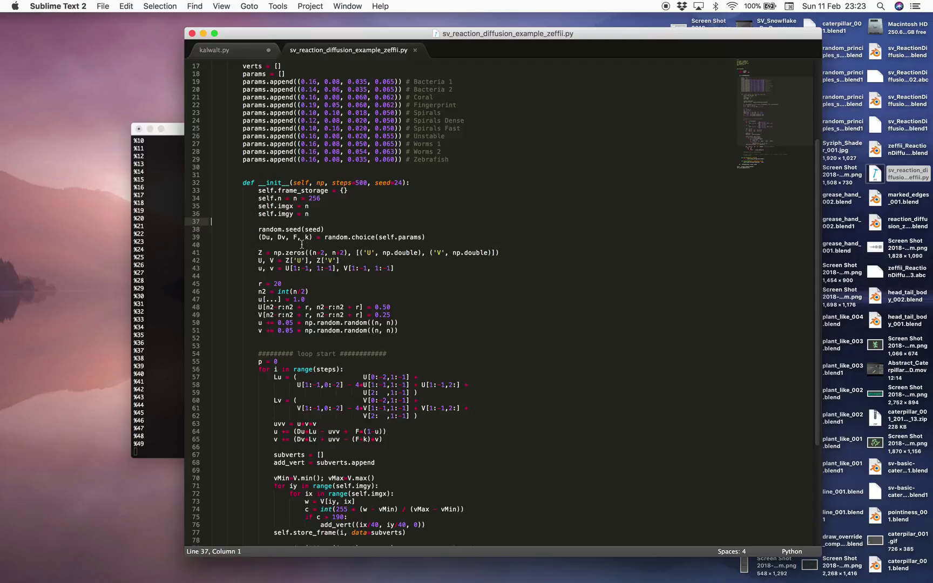
{"action": "left_click_drag", "start_coordinate": [262, 237], "coordinate": [283, 238]}
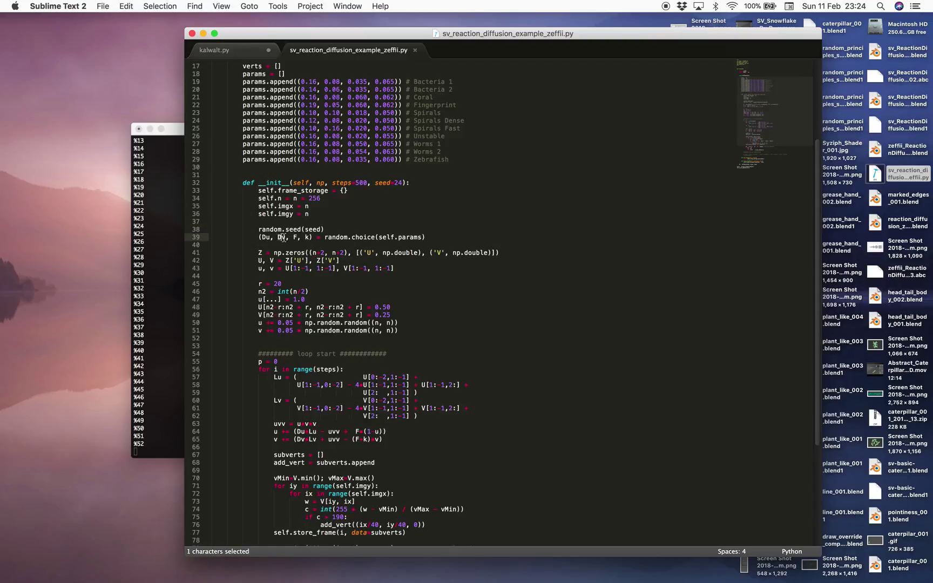
{"action": "left_click", "coordinate": [376, 238]}
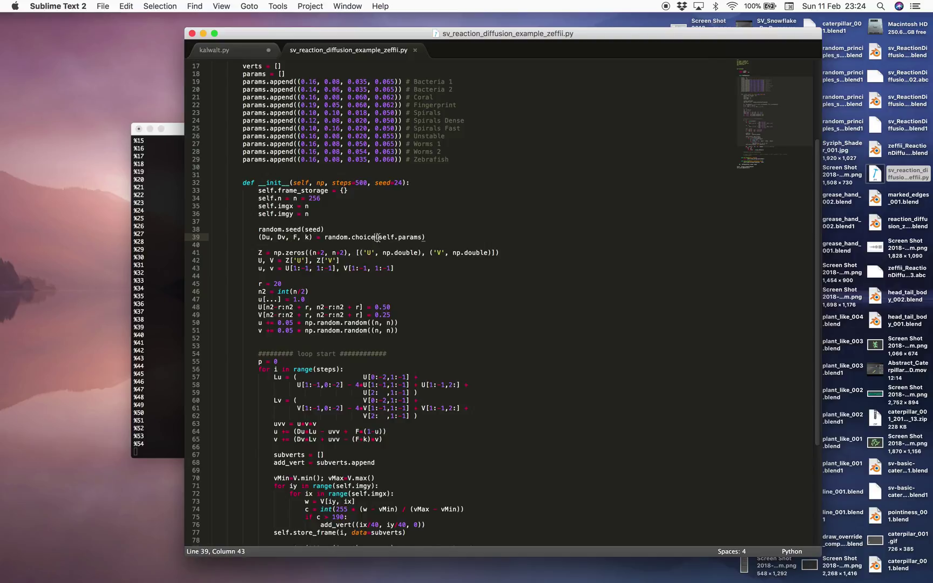
{"action": "scroll", "coordinate": [355, 243], "scroll_direction": "down", "scroll_amount": 3}
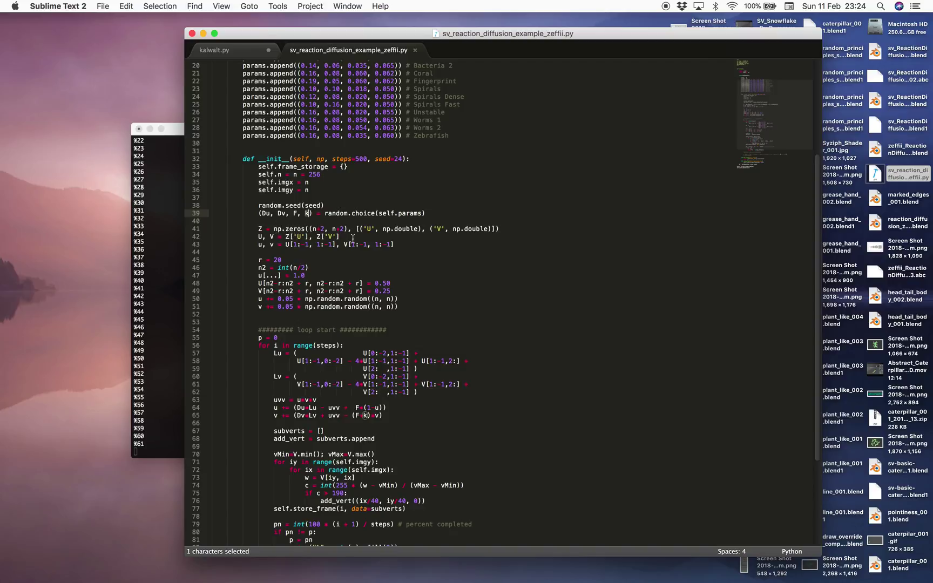
{"action": "scroll", "coordinate": [353, 238], "scroll_direction": "up", "scroll_amount": 1}
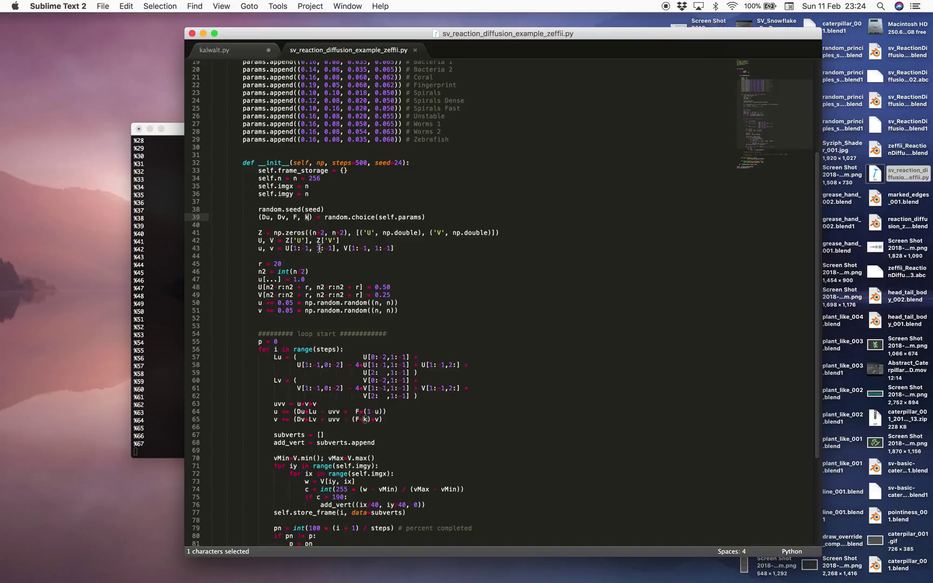
{"action": "scroll", "coordinate": [336, 249], "scroll_direction": "up", "scroll_amount": 1}
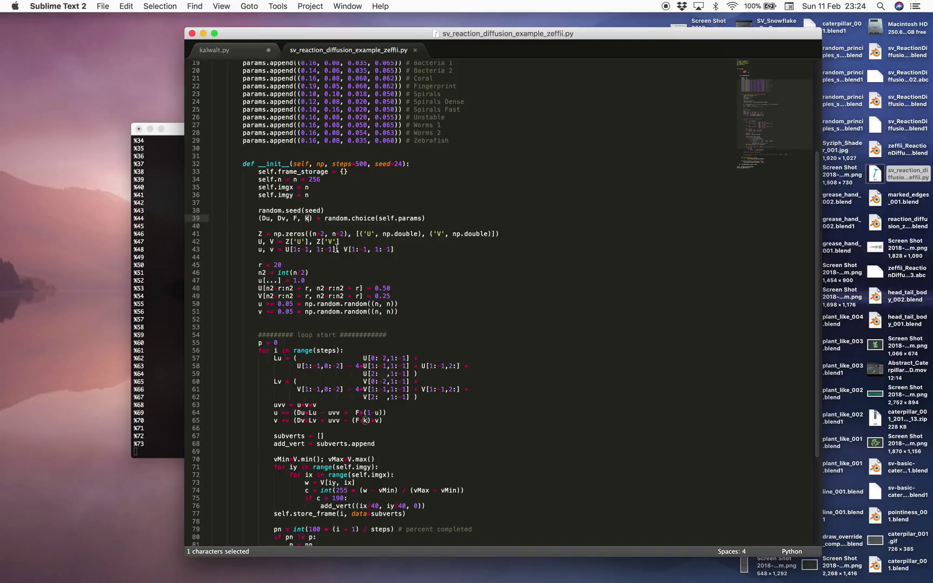
Step: Switch to Safari, search Google for reaction diffusion simulation and open the pmneila.github.io Gray-Scott simulation
{"action": "key", "text": "ctrl+Right"}
{"action": "key", "text": "ctrl+Right"}
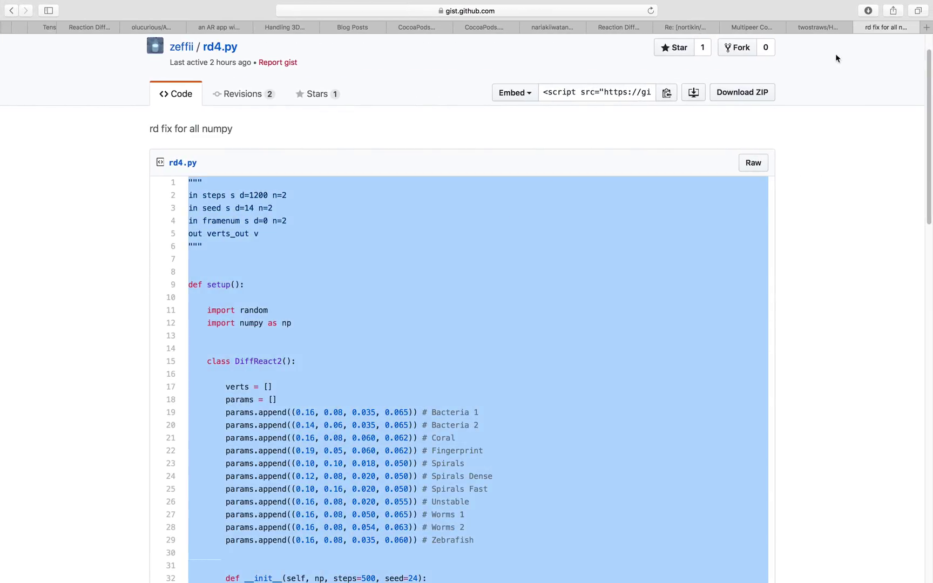
{"action": "left_click", "coordinate": [820, 27]}
{"action": "left_click", "coordinate": [874, 31]}
{"action": "left_click", "coordinate": [621, 10]}
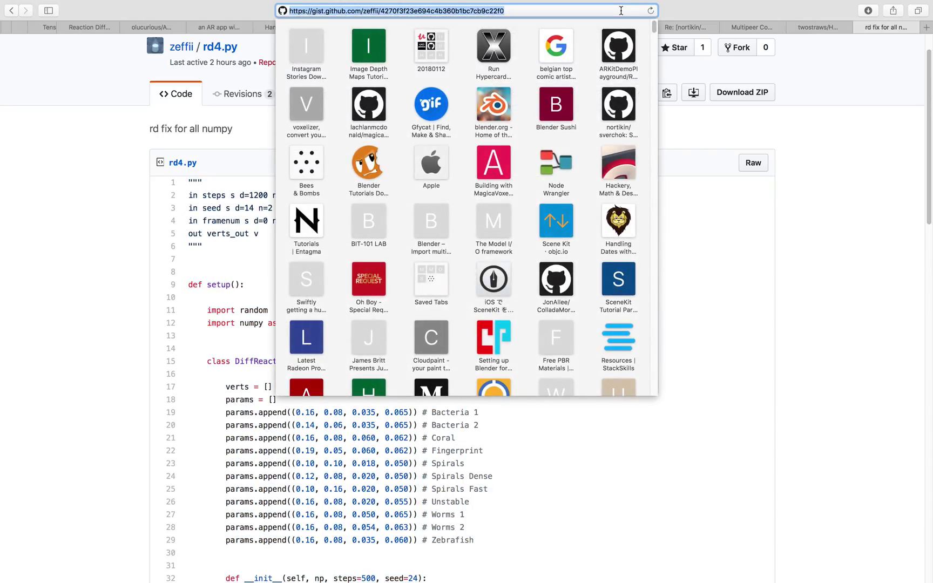
{"action": "type", "text": "reac"}
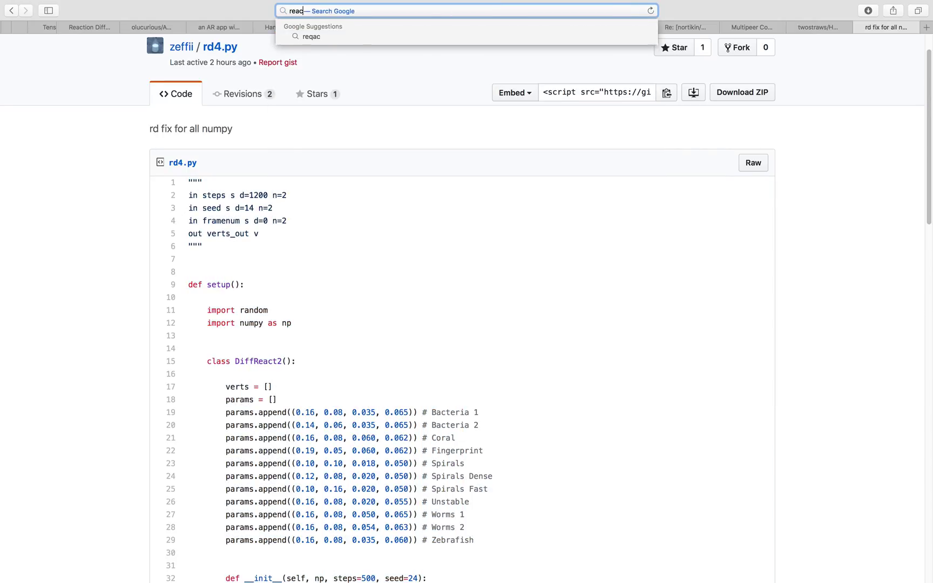
{"action": "type", "text": "tion diffusion"}
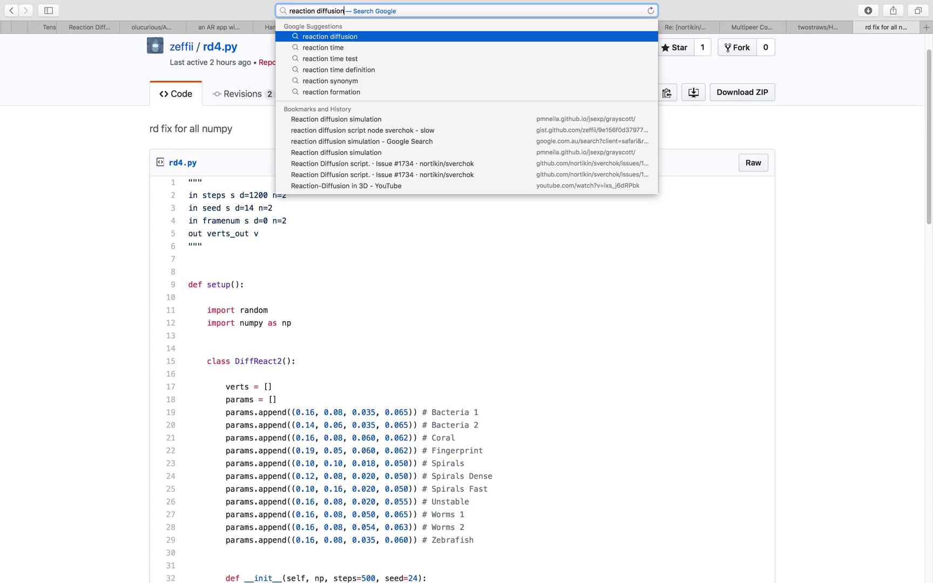
{"action": "type", "text": " si"}
{"action": "key", "text": "Down"}
{"action": "key", "text": "Return"}
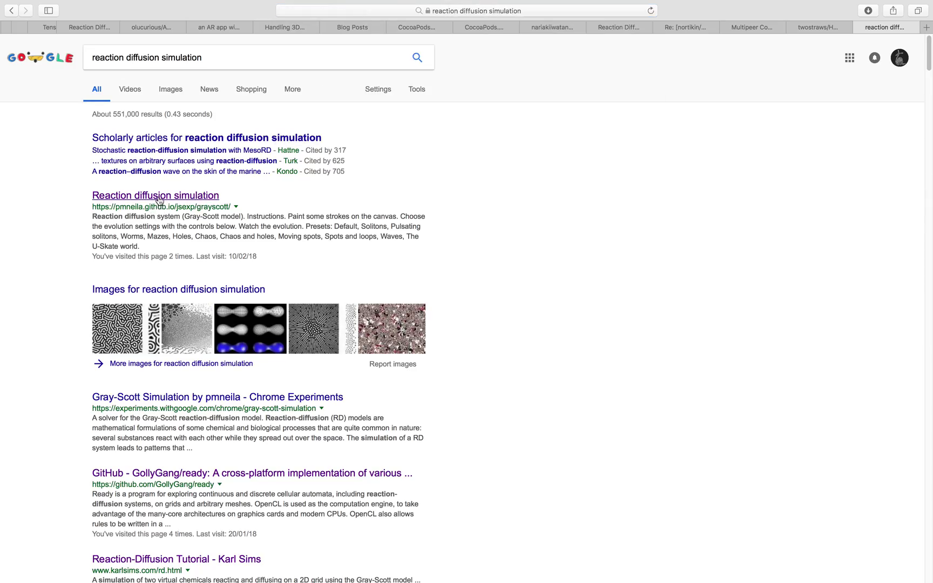
{"action": "left_click", "coordinate": [159, 199]}
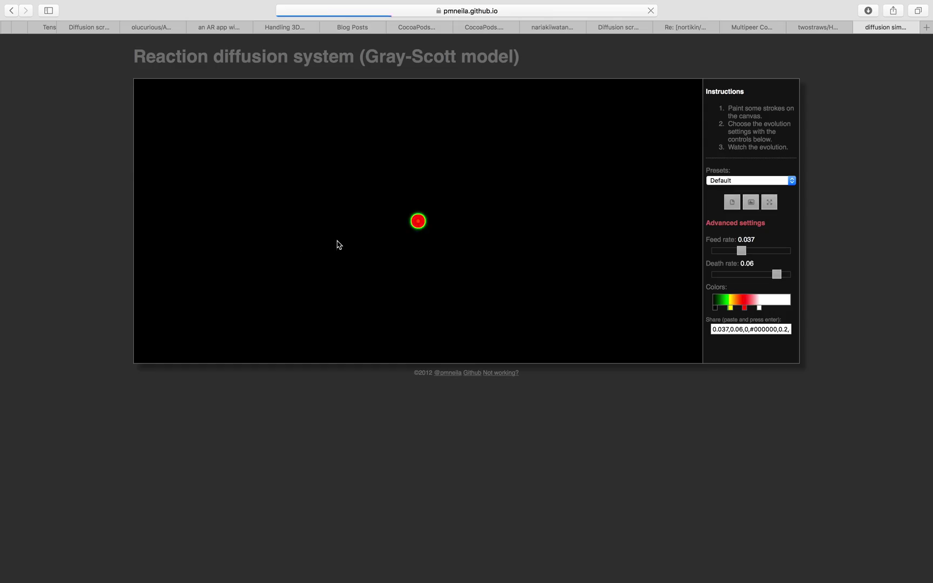
Step: Paint separate seed spots across the simulation canvas, and a diagonal stroke through the grown pattern
{"action": "left_click", "coordinate": [292, 194]}
{"action": "left_click", "coordinate": [538, 168]}
{"action": "left_click", "coordinate": [574, 240]}
{"action": "left_click", "coordinate": [494, 311]}
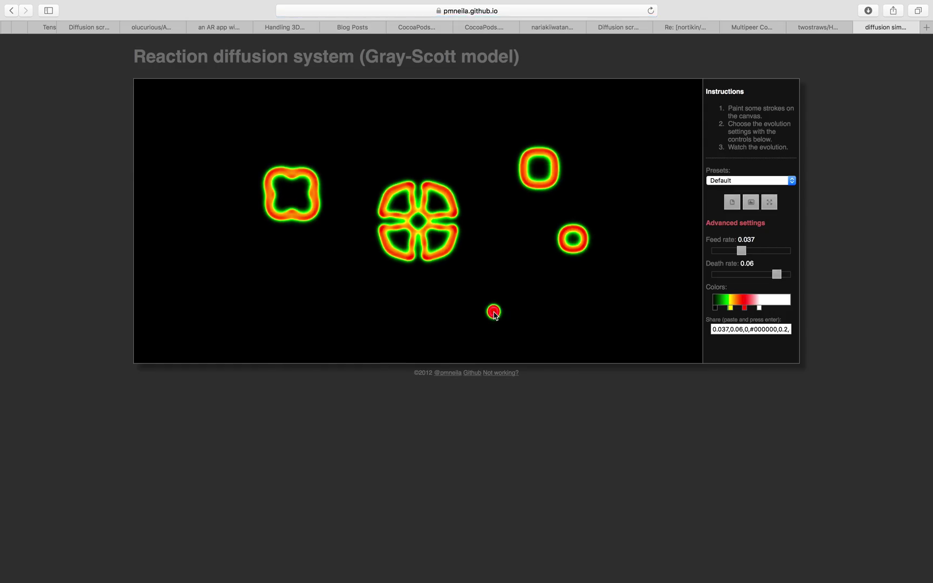
{"action": "left_click", "coordinate": [322, 293]}
{"action": "left_click", "coordinate": [229, 282]}
{"action": "left_click", "coordinate": [196, 223]}
{"action": "left_click", "coordinate": [383, 125]}
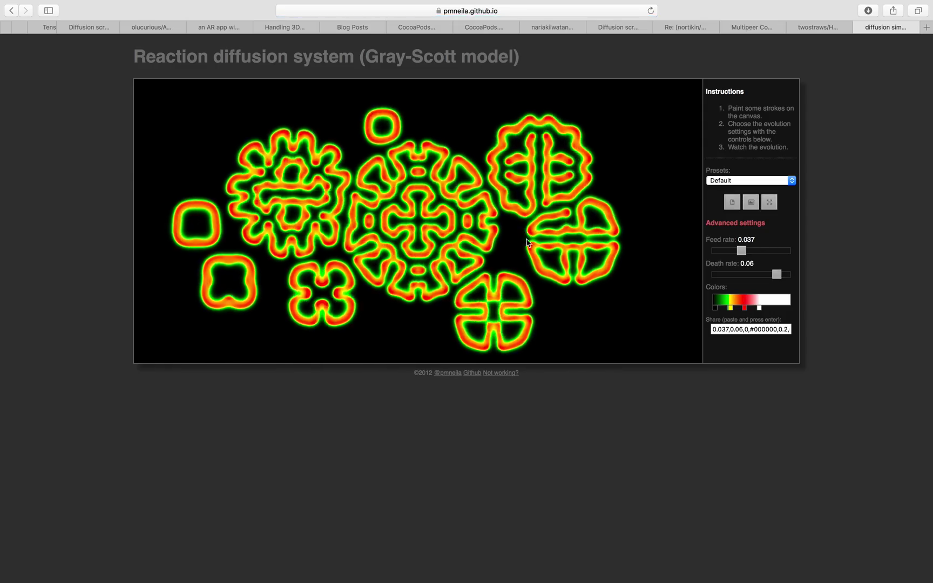
{"action": "left_click", "coordinate": [671, 138]}
{"action": "left_click", "coordinate": [652, 103]}
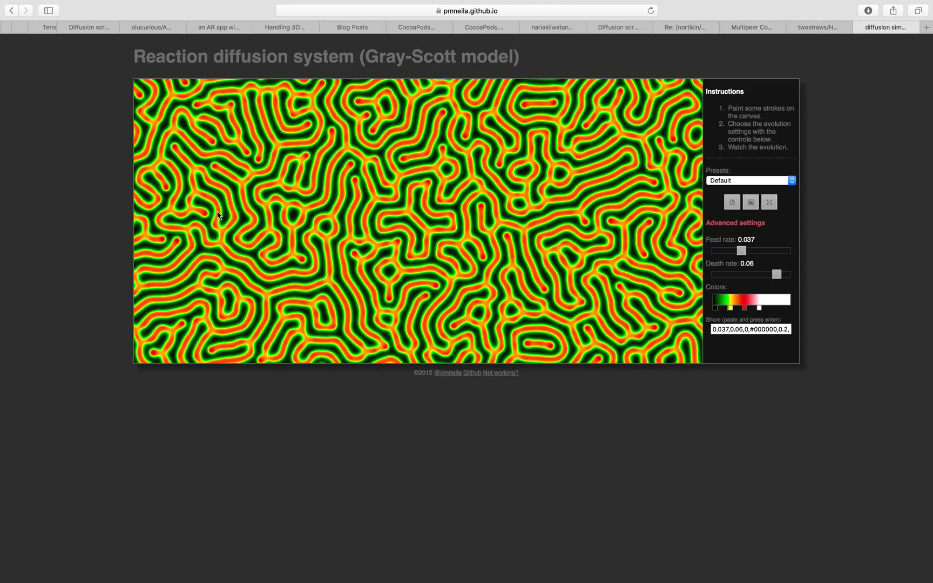
{"action": "mouse_move", "coordinate": [327, 216]}
{"action": "left_mouse_down"}
{"action": "mouse_move", "coordinate": [264, 210]}
{"action": "mouse_move", "coordinate": [613, 268]}
{"action": "mouse_move", "coordinate": [540, 106]}
{"action": "mouse_move", "coordinate": [244, 295]}
{"action": "left_mouse_up"}
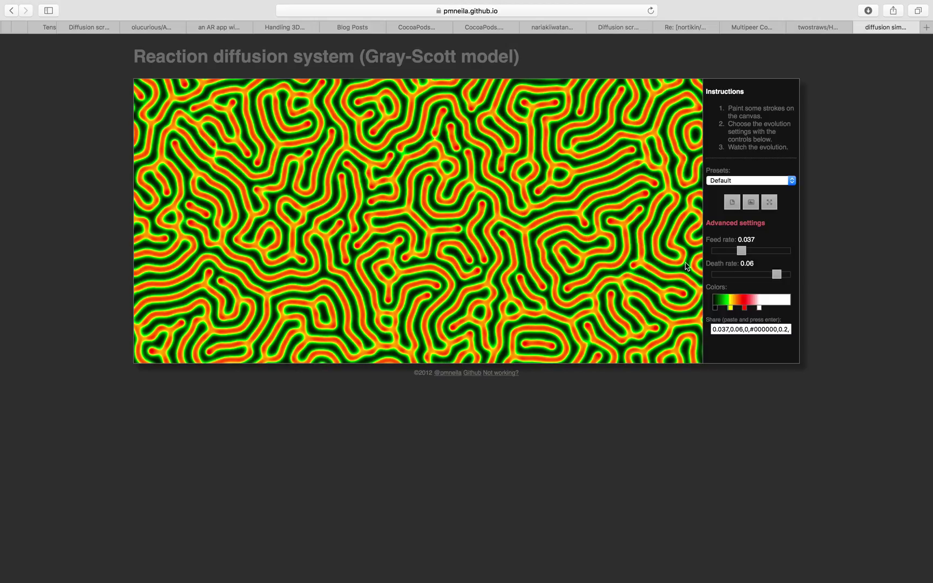
Step: Change the yellow colour stop to blue 3000FF, paint a test stroke and move the colour picker below the canvas
{"action": "left_click", "coordinate": [730, 308]}
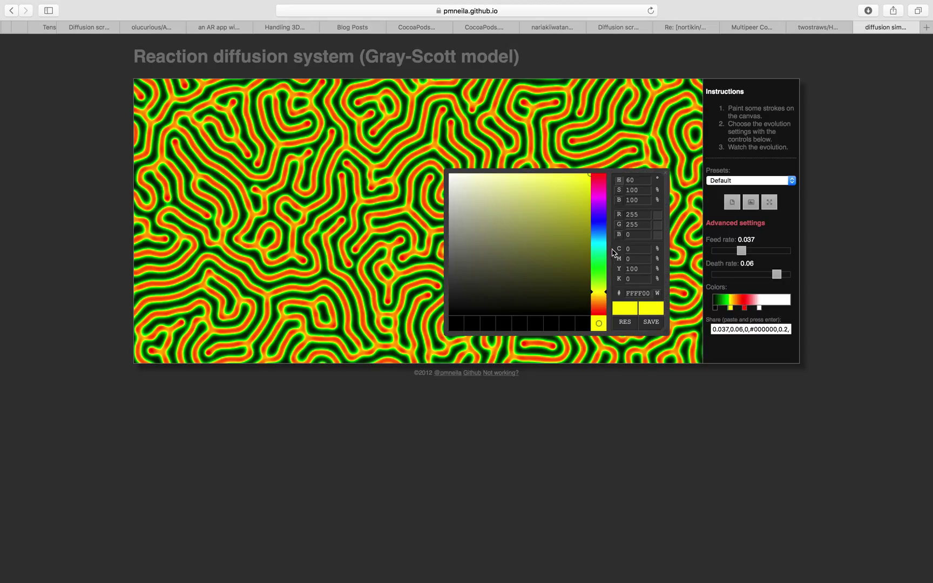
{"action": "left_click", "coordinate": [596, 218]}
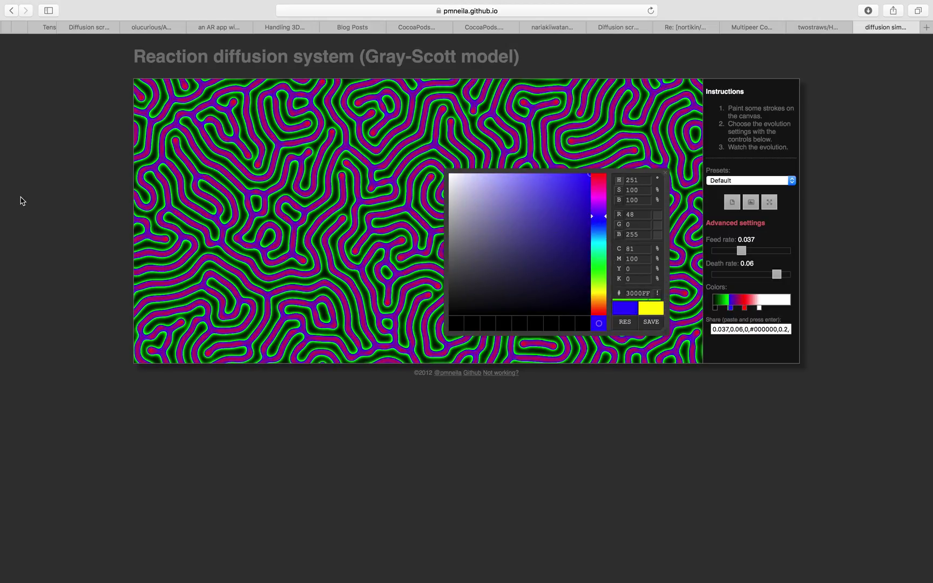
{"action": "left_click_drag", "start_coordinate": [350, 296], "coordinate": [367, 203]}
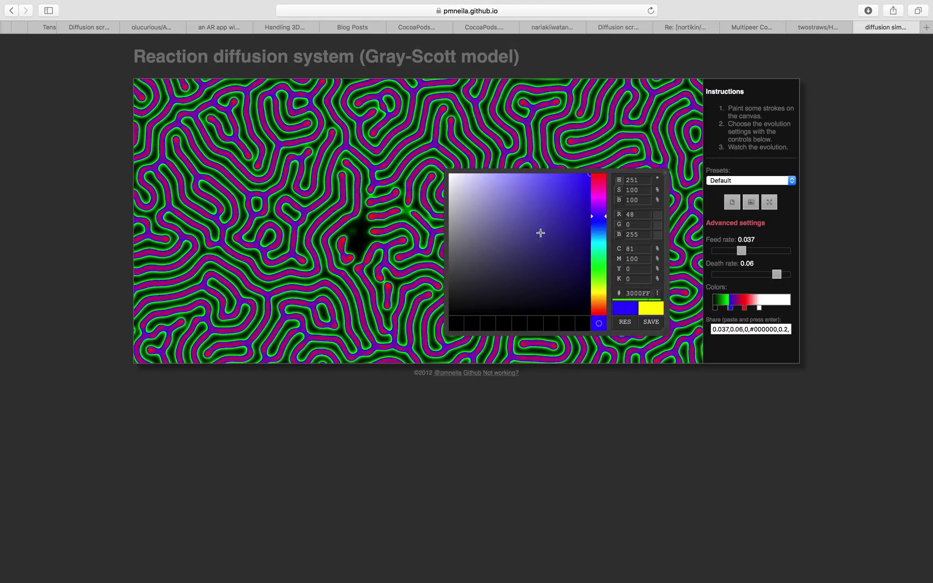
{"action": "left_click_drag", "start_coordinate": [660, 183], "coordinate": [770, 396]}
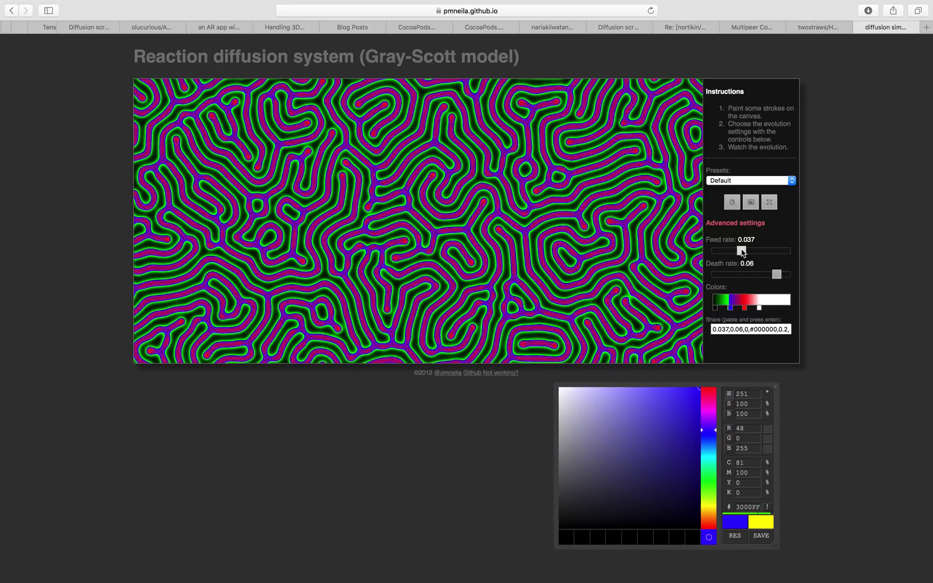
Step: Try feed rates of 0.044 and 0.064 as well as the Chaos preset, painting a stroke across the canvas
{"action": "mouse_move", "coordinate": [742, 252]}
{"action": "left_mouse_down"}
{"action": "mouse_move", "coordinate": [771, 250]}
{"action": "mouse_move", "coordinate": [748, 251]}
{"action": "left_mouse_up"}
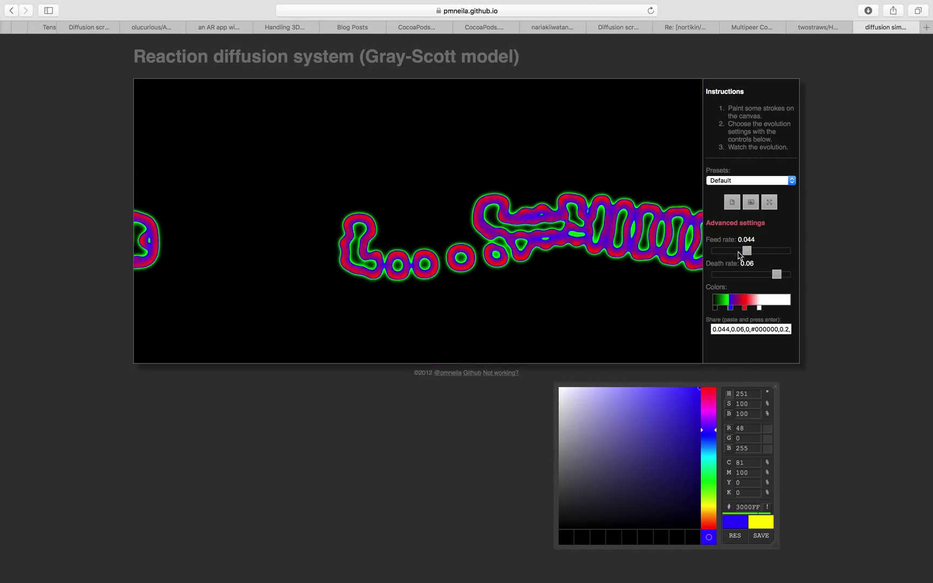
{"action": "left_click_drag", "start_coordinate": [740, 255], "coordinate": [765, 252]}
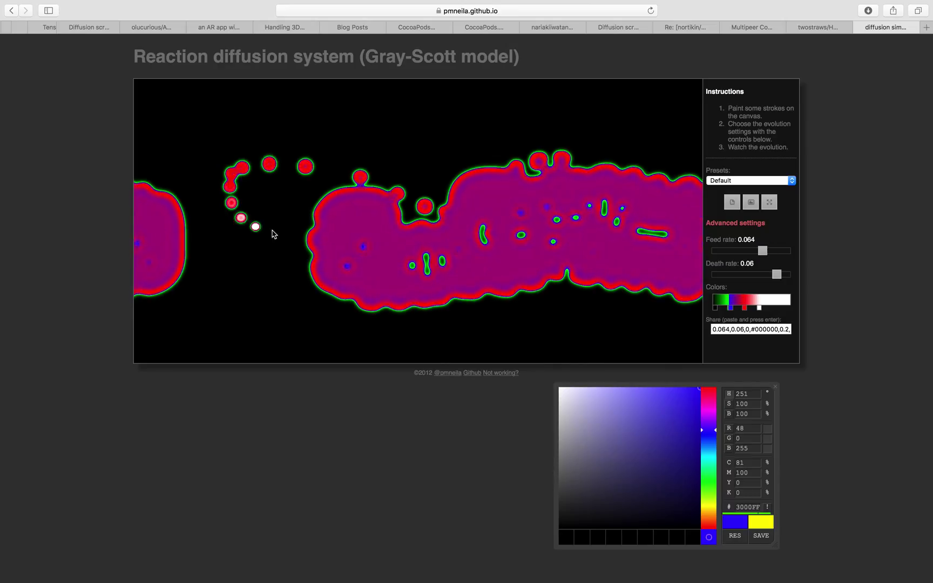
{"action": "left_click", "coordinate": [740, 182]}
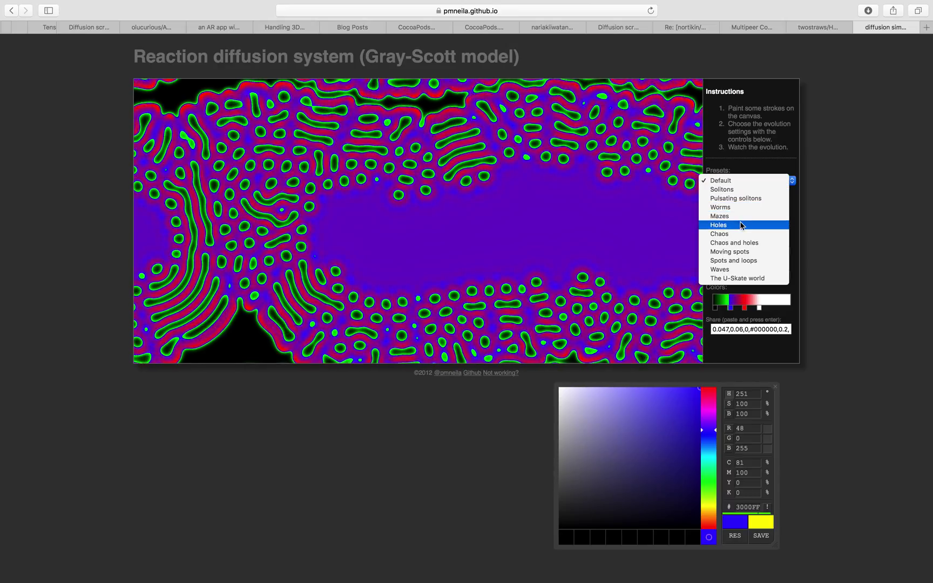
{"action": "left_click", "coordinate": [740, 235]}
{"action": "left_click_drag", "start_coordinate": [521, 245], "coordinate": [353, 251]}
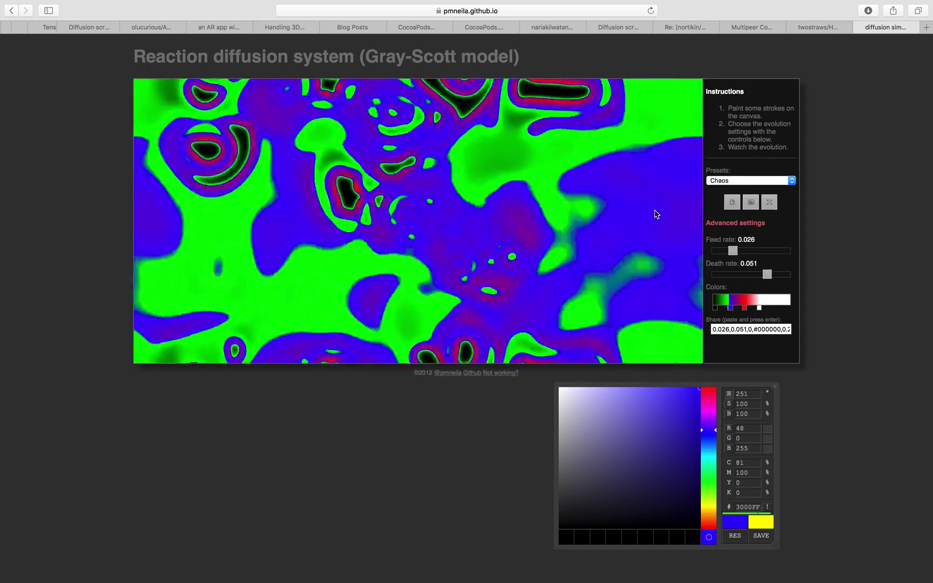
Step: Apply the Chaos and holes preset and move the blue colour stop near the far end of the gradient
{"action": "left_click", "coordinate": [769, 180]}
{"action": "left_click", "coordinate": [768, 189]}
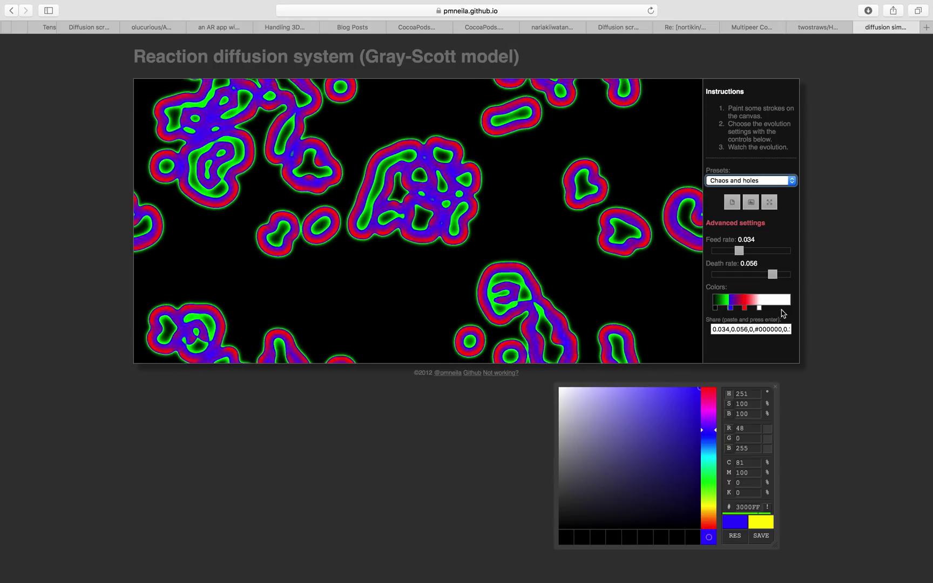
{"action": "left_click_drag", "start_coordinate": [732, 308], "coordinate": [784, 308]}
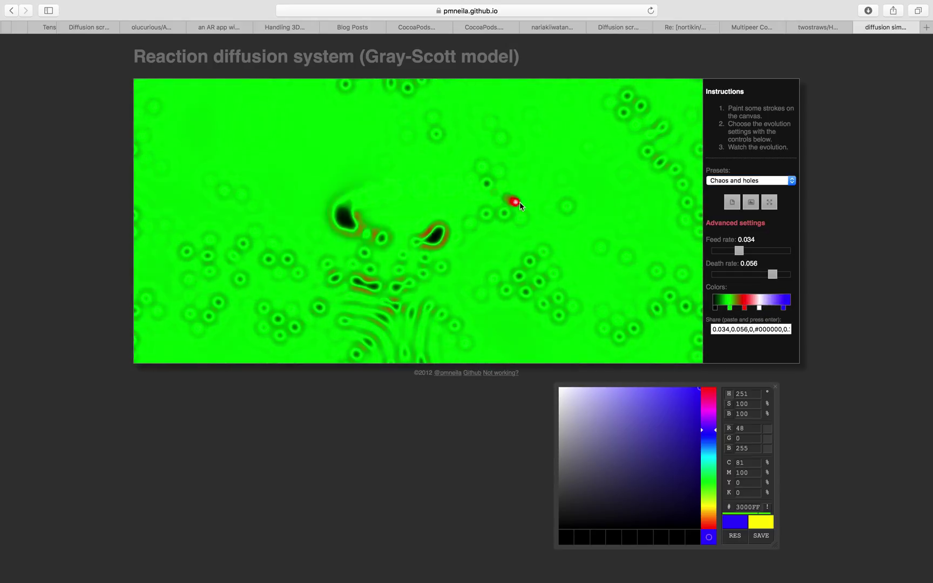
Step: Apply the Mazes preset and paint strokes through the middle of the pattern
{"action": "left_click", "coordinate": [756, 180]}
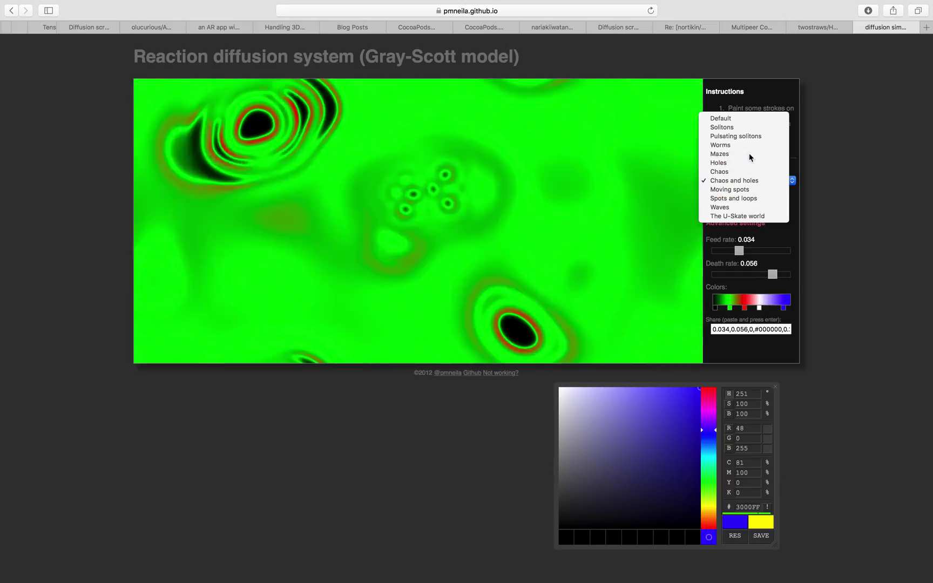
{"action": "left_click", "coordinate": [751, 154]}
{"action": "left_click", "coordinate": [338, 203]}
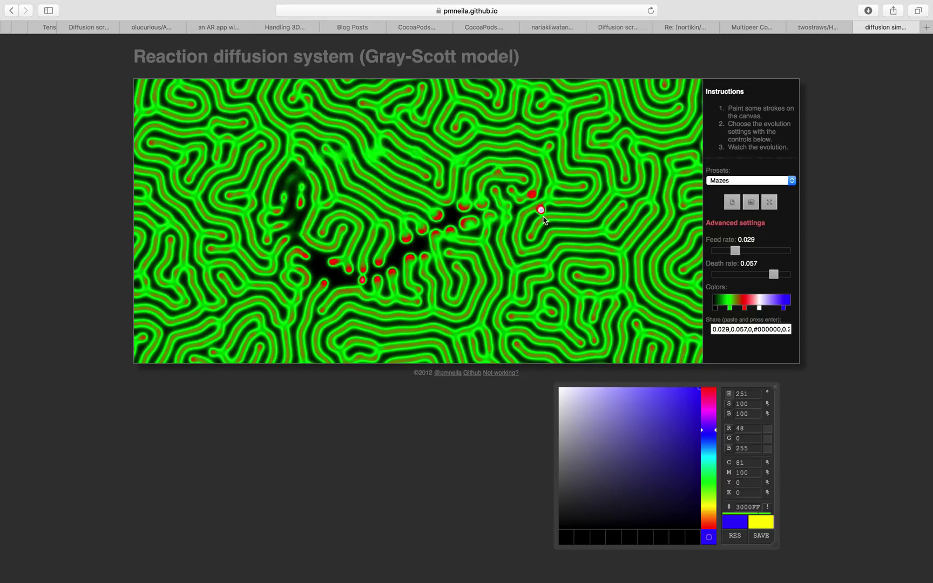
{"action": "mouse_move", "coordinate": [543, 219]}
{"action": "left_mouse_down"}
{"action": "mouse_move", "coordinate": [648, 178]}
{"action": "mouse_move", "coordinate": [364, 219]}
{"action": "mouse_move", "coordinate": [437, 259]}
{"action": "left_mouse_up"}
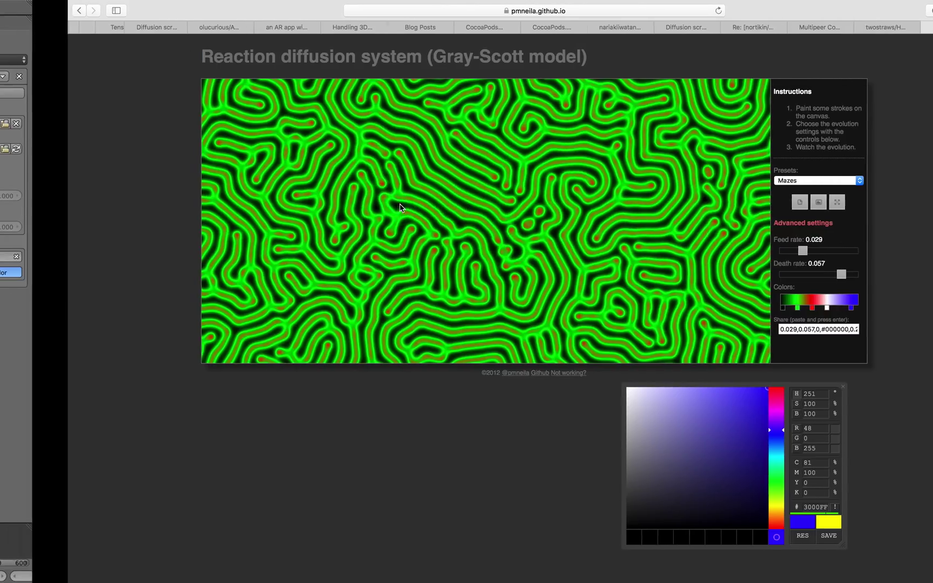
Step: Switch back to Blender, check the Terminal progress on the desktop and select the original Alpha_0 mesh in the 3D view
{"action": "key", "text": "ctrl+Left"}
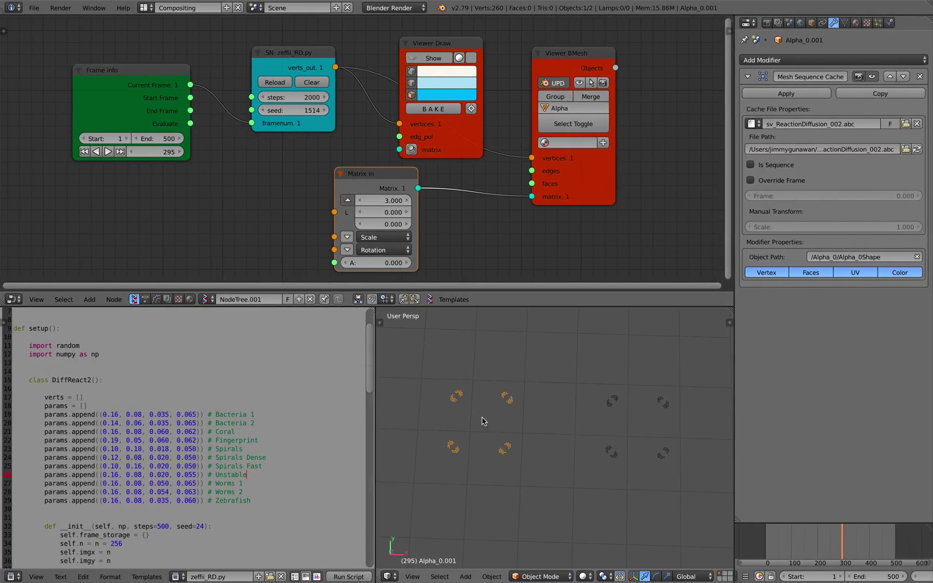
{"action": "middle_click_drag", "start_coordinate": [482, 417], "coordinate": [522, 419]}
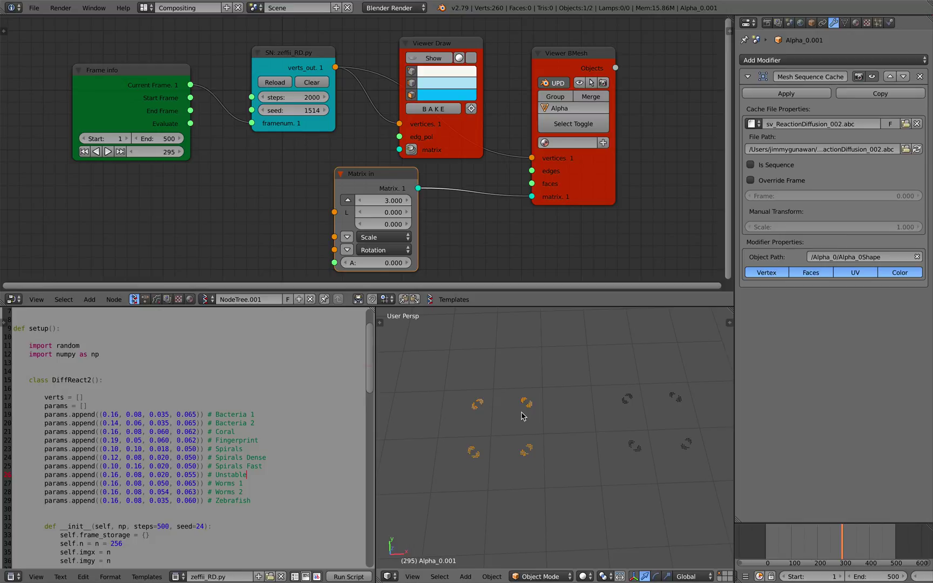
{"action": "key", "text": "ctrl+Left"}
{"action": "left_click", "coordinate": [141, 314]}
{"action": "key", "text": "ctrl+Right"}
{"action": "right_click", "coordinate": [633, 403]}
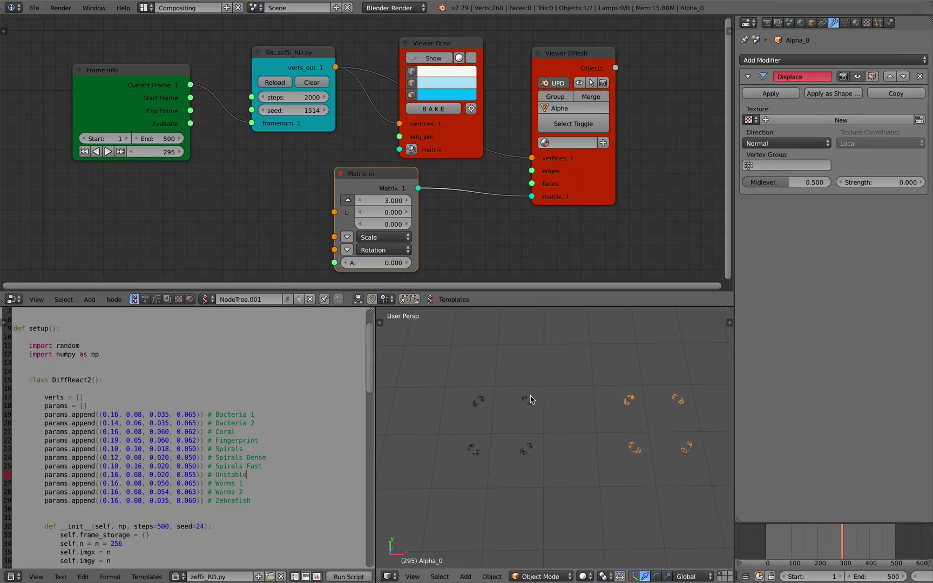
{"action": "right_click", "coordinate": [529, 400]}
{"action": "right_click", "coordinate": [624, 403]}
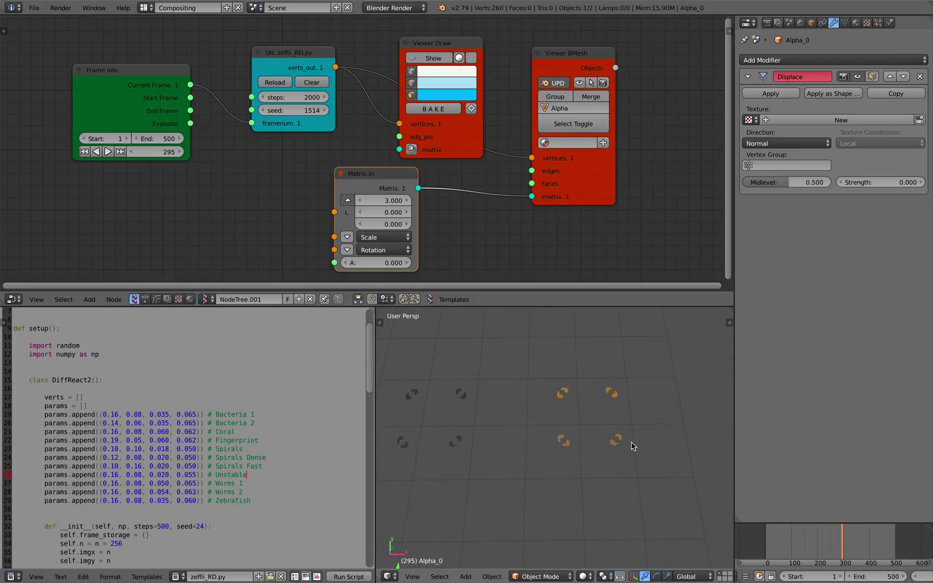
Step: Set the animation's end frame to 2000
{"action": "left_click", "coordinate": [849, 577]}
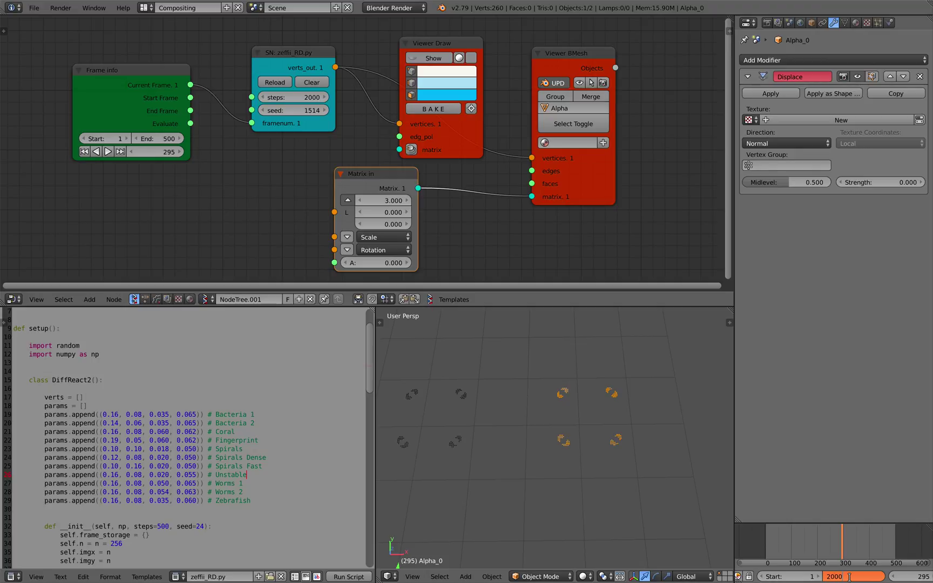
{"action": "key", "text": "Return"}
{"action": "scroll", "coordinate": [754, 544], "scroll_direction": "down", "scroll_amount": 8}
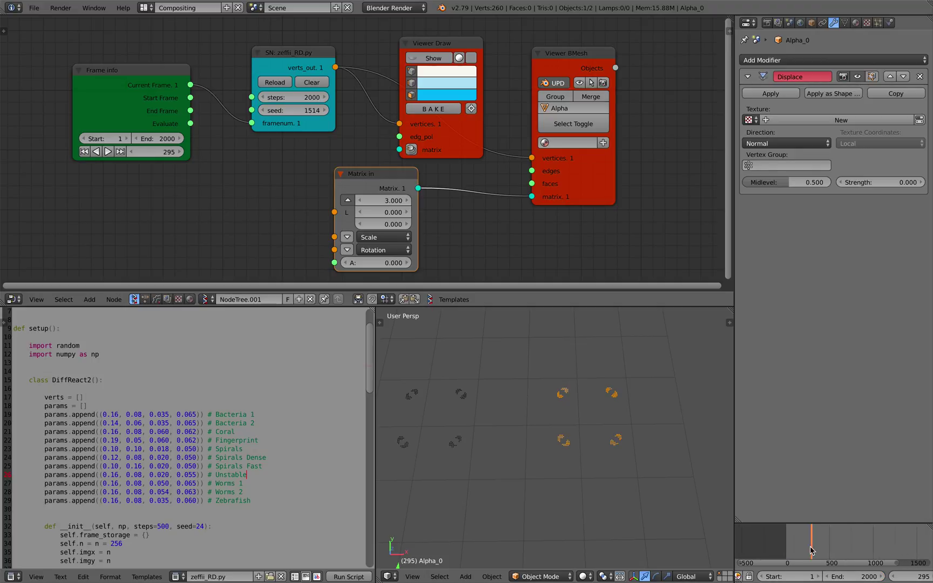
Step: Scrub the timeline to frames 662, 1947 and 1714 to compare the growth of both meshes
{"action": "left_click_drag", "start_coordinate": [749, 545], "coordinate": [789, 537]}
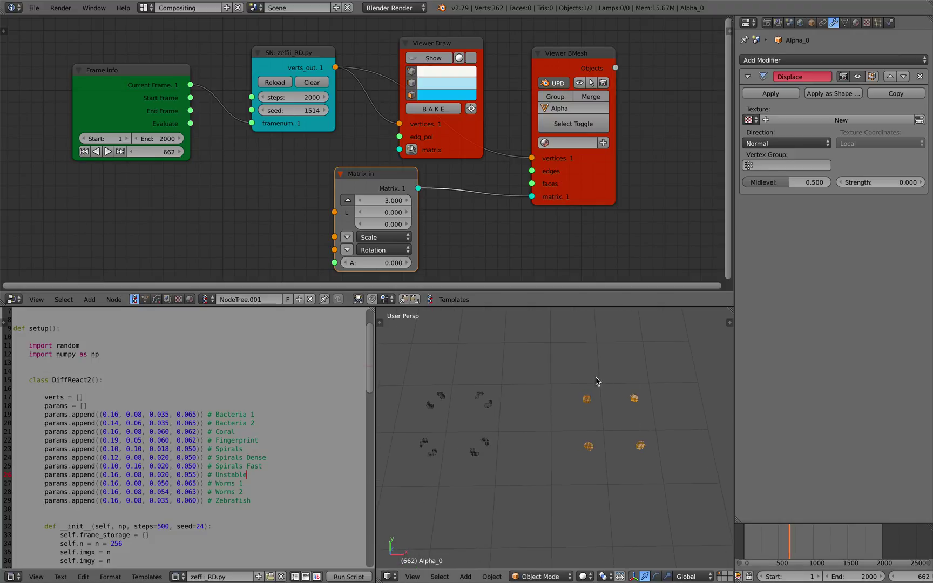
{"action": "left_click_drag", "start_coordinate": [790, 536], "coordinate": [878, 542]}
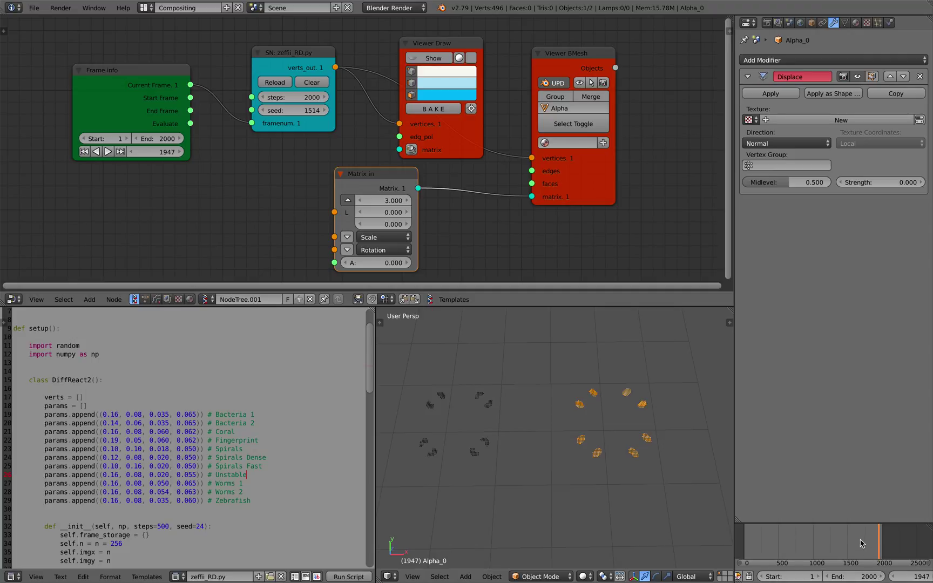
{"action": "scroll", "coordinate": [863, 543], "scroll_direction": "down", "scroll_amount": 3}
{"action": "left_click_drag", "start_coordinate": [802, 543], "coordinate": [885, 537]}
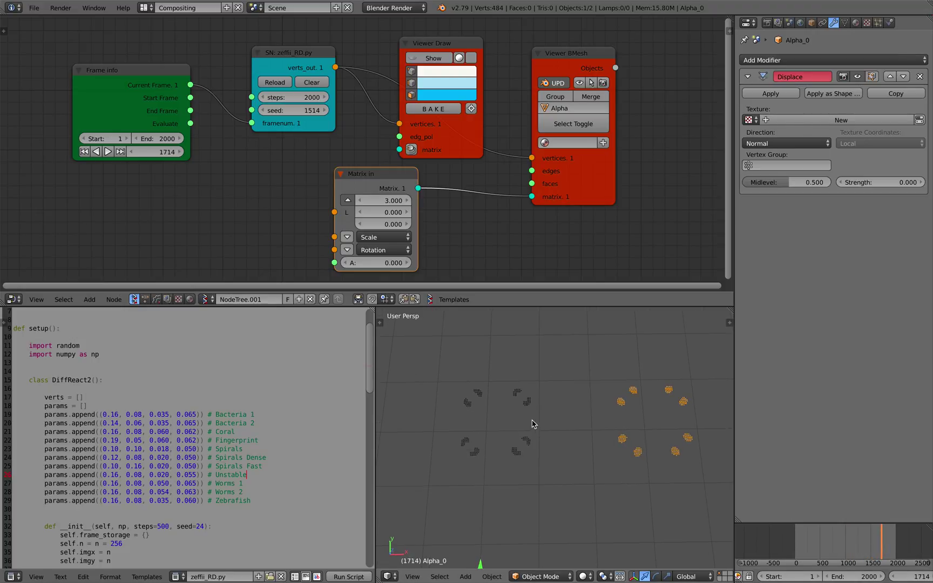
Step: Add a Metaball node to the node tree beside the Viewer BMesh node
{"action": "scroll", "coordinate": [519, 221], "scroll_direction": "down", "scroll_amount": 1}
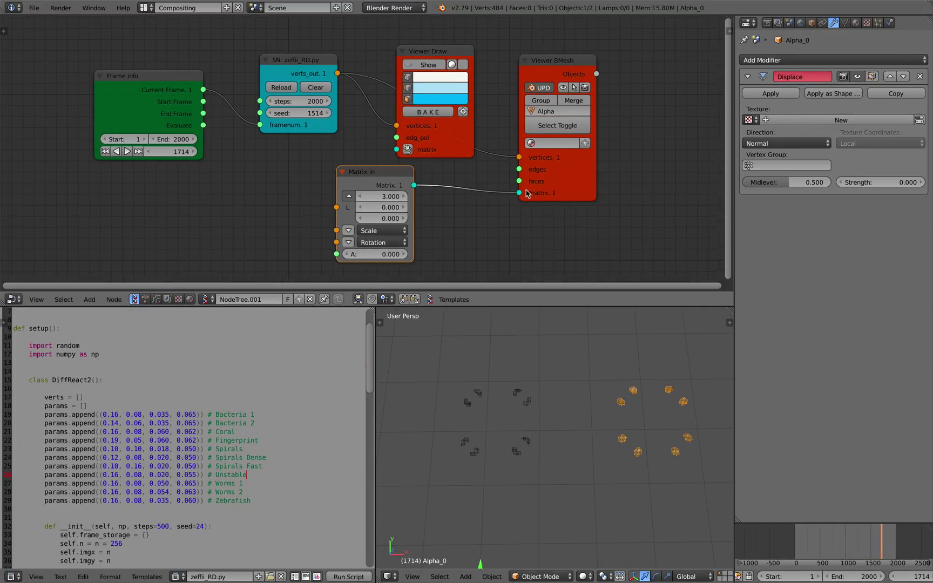
{"action": "middle_click_drag", "start_coordinate": [528, 196], "coordinate": [440, 206]}
{"action": "key", "text": "shift+a"}
{"action": "left_click", "coordinate": [563, 120]}
{"action": "type", "text": "metan"}
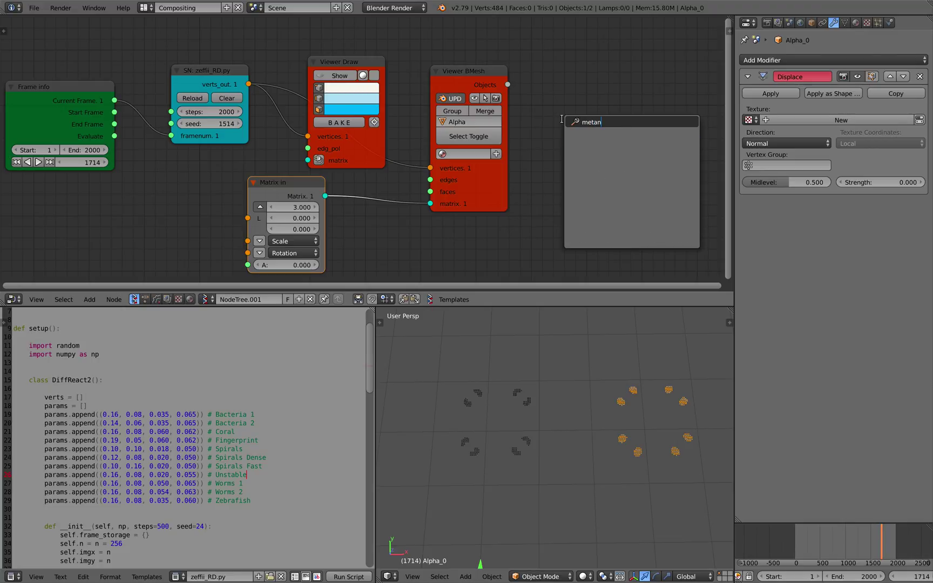
{"action": "key", "text": "BackSpace"}
{"action": "key", "text": "Return"}
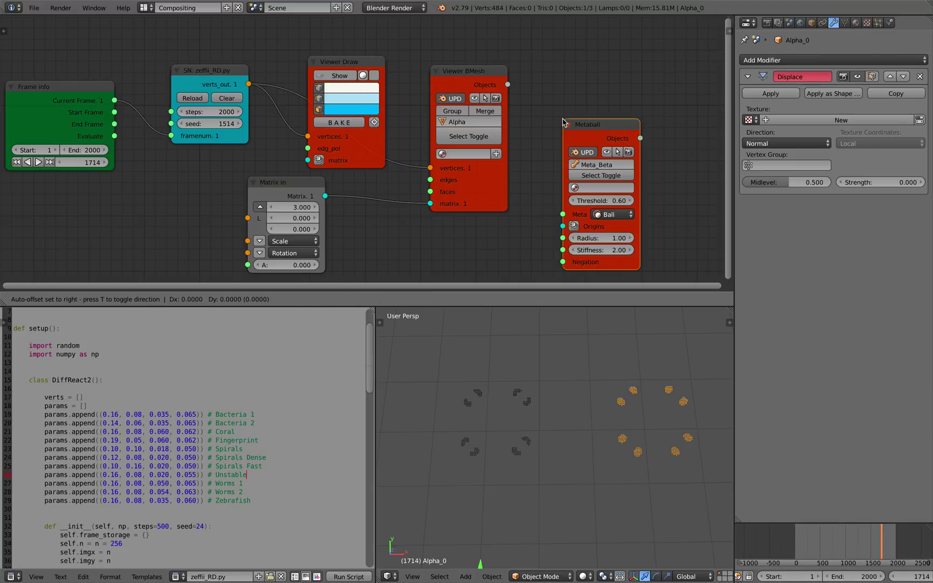
{"action": "left_click", "coordinate": [563, 122]}
Step: Link the script node's verts_out to the Metaball node's Origins with radius 0.21, and preview the metaballs at frame 1549
{"action": "middle_click_drag", "start_coordinate": [632, 411], "coordinate": [558, 404], "text": "shift"}
{"action": "scroll", "coordinate": [557, 405], "scroll_direction": "up", "scroll_amount": 3}
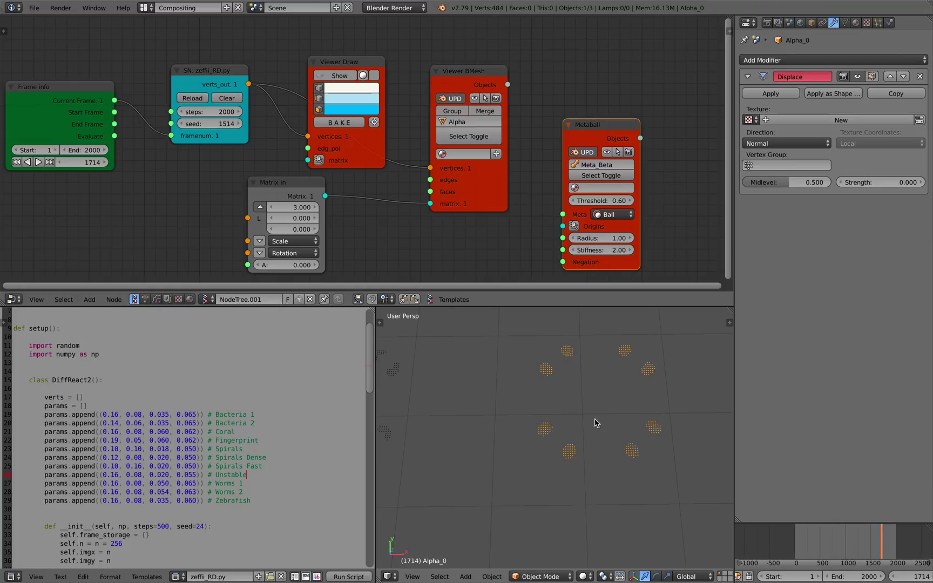
{"action": "scroll", "coordinate": [596, 423], "scroll_direction": "down", "scroll_amount": 2}
{"action": "scroll", "coordinate": [482, 238], "scroll_direction": "down", "scroll_amount": 1}
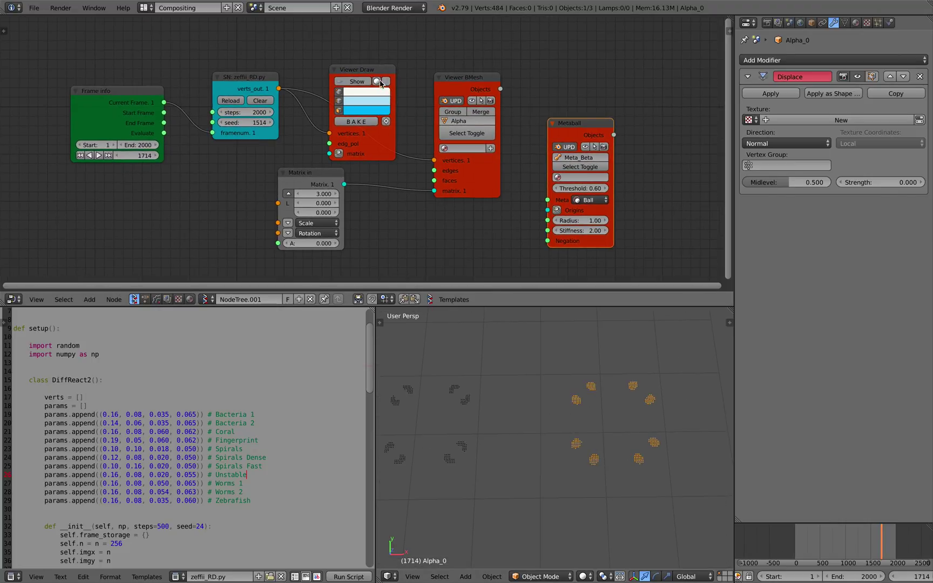
{"action": "left_click_drag", "start_coordinate": [366, 70], "coordinate": [357, 7]}
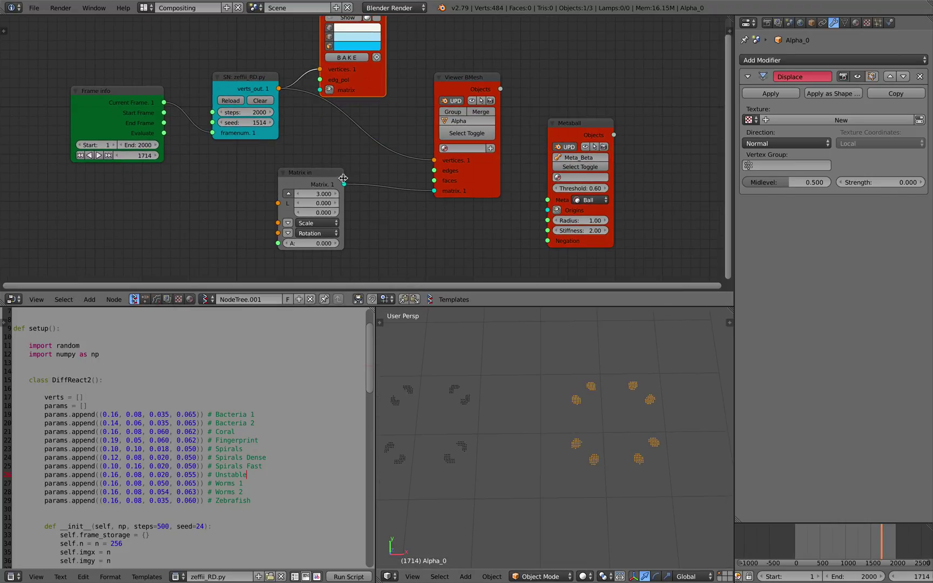
{"action": "left_click_drag", "start_coordinate": [343, 178], "coordinate": [349, 190]}
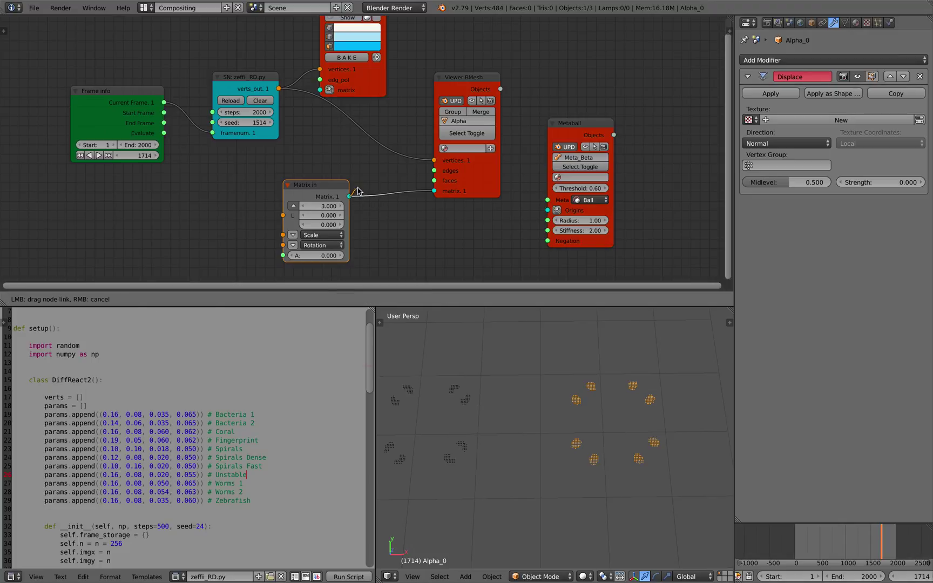
{"action": "left_click_drag", "start_coordinate": [280, 90], "coordinate": [559, 219]}
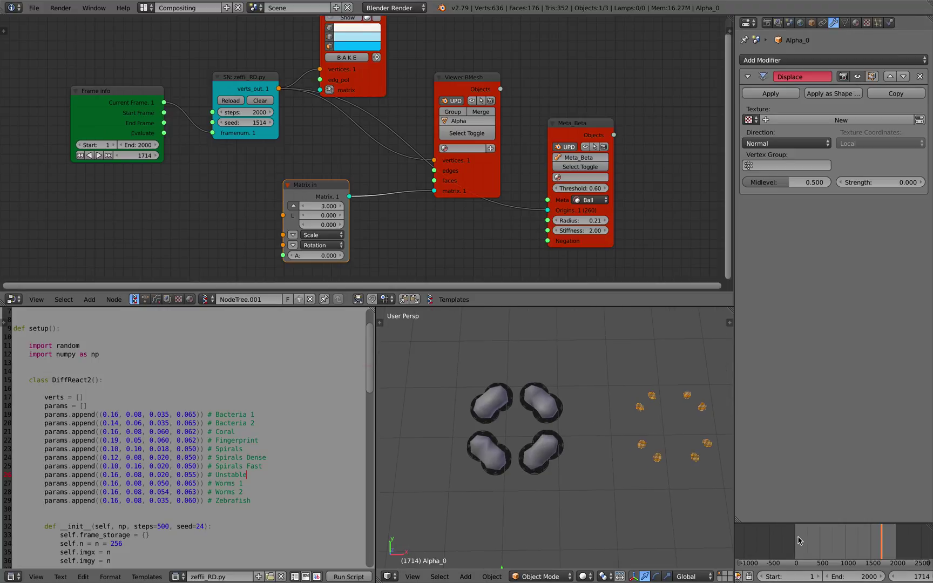
{"action": "left_click_drag", "start_coordinate": [805, 537], "coordinate": [874, 531]}
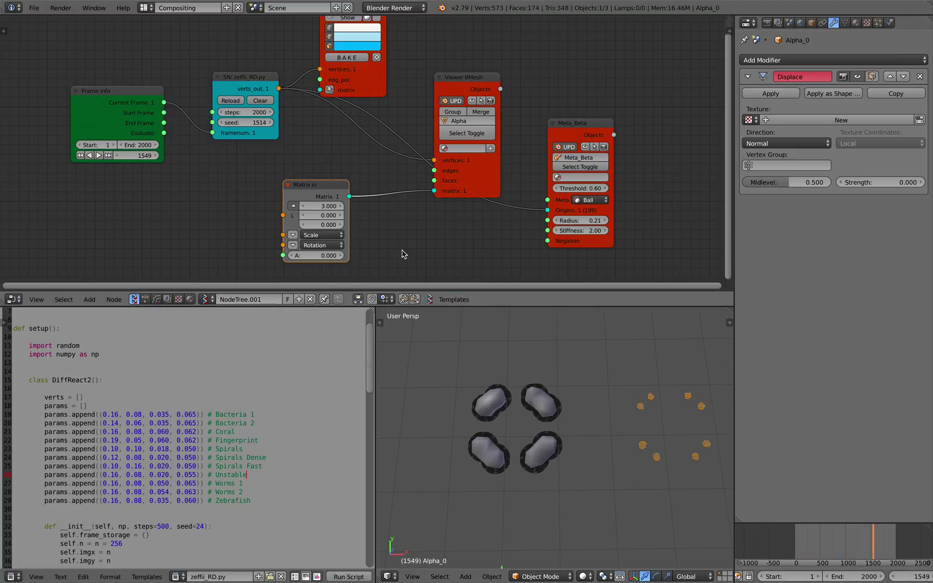
Step: Split the Properties editor, turn its upper part into an Outliner and select Alpha_0 in it
{"action": "middle_click_drag", "start_coordinate": [366, 82], "coordinate": [358, 134]}
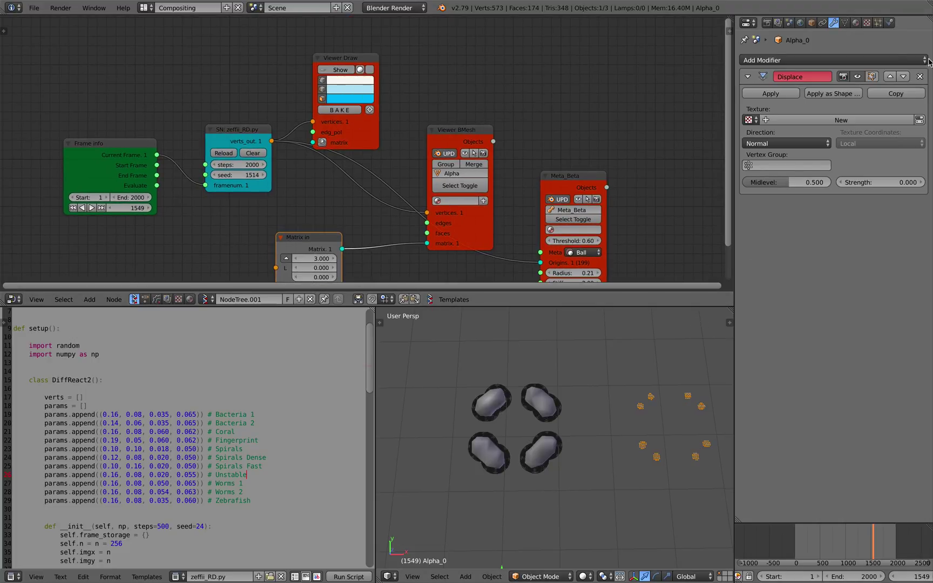
{"action": "left_click_drag", "start_coordinate": [930, 19], "coordinate": [926, 237]}
{"action": "left_click", "coordinate": [748, 23]}
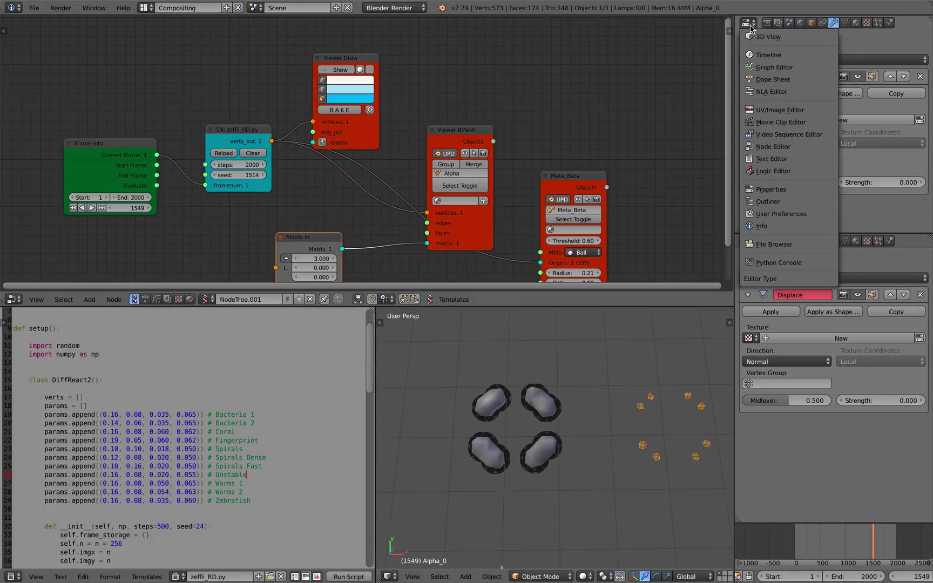
{"action": "left_click", "coordinate": [767, 201]}
{"action": "left_click", "coordinate": [785, 66]}
{"action": "left_click", "coordinate": [783, 56]}
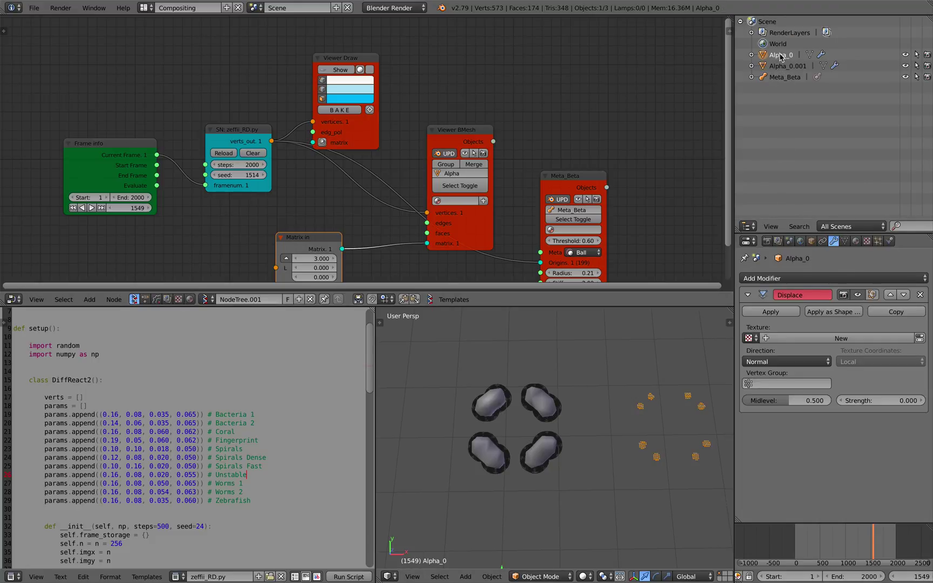
Step: Shift the Meta_Beta node slightly away from Viewer BMesh and scrub the timeline to frame 1571
{"action": "middle_click_drag", "start_coordinate": [576, 179], "coordinate": [573, 131]}
{"action": "left_click_drag", "start_coordinate": [573, 130], "coordinate": [593, 133]}
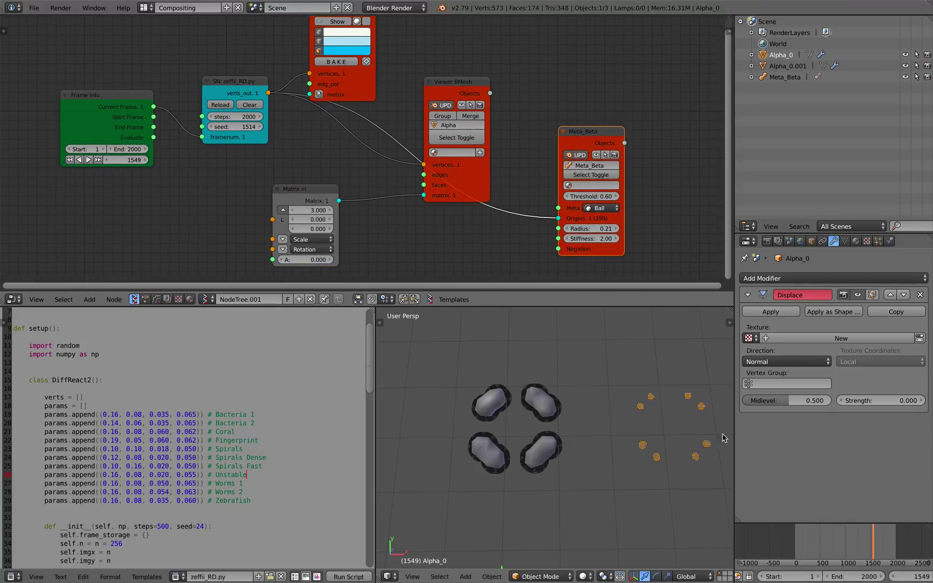
{"action": "left_click", "coordinate": [809, 534]}
{"action": "left_click_drag", "start_coordinate": [808, 534], "coordinate": [873, 536]}
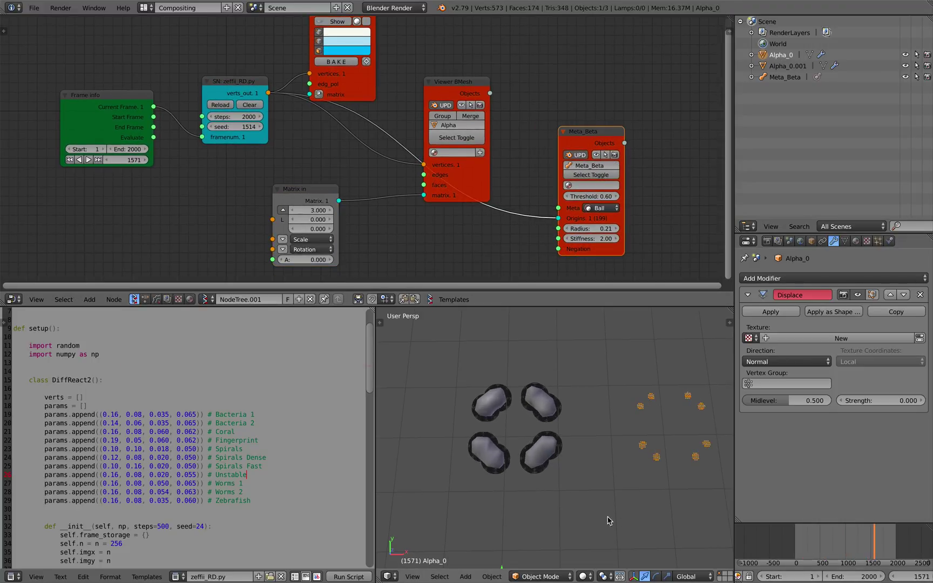
Step: Select the Meta_Beta metaball object in the 3D view
{"action": "scroll", "coordinate": [547, 454], "scroll_direction": "up", "scroll_amount": 1}
{"action": "right_click", "coordinate": [545, 444]}
{"action": "middle_click_drag", "start_coordinate": [562, 442], "coordinate": [519, 452], "text": "shift"}
{"action": "scroll", "coordinate": [573, 446], "scroll_direction": "down", "scroll_amount": 1}
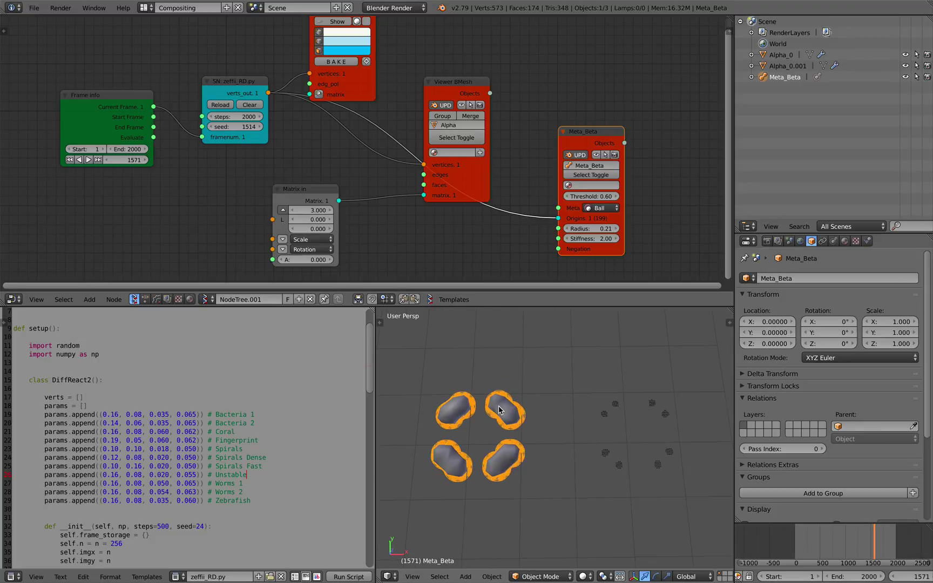
Step: Select the cached mesh Alpha_0.001 and move it clear of the metaballs, along the green axis
{"action": "left_click", "coordinate": [789, 66]}
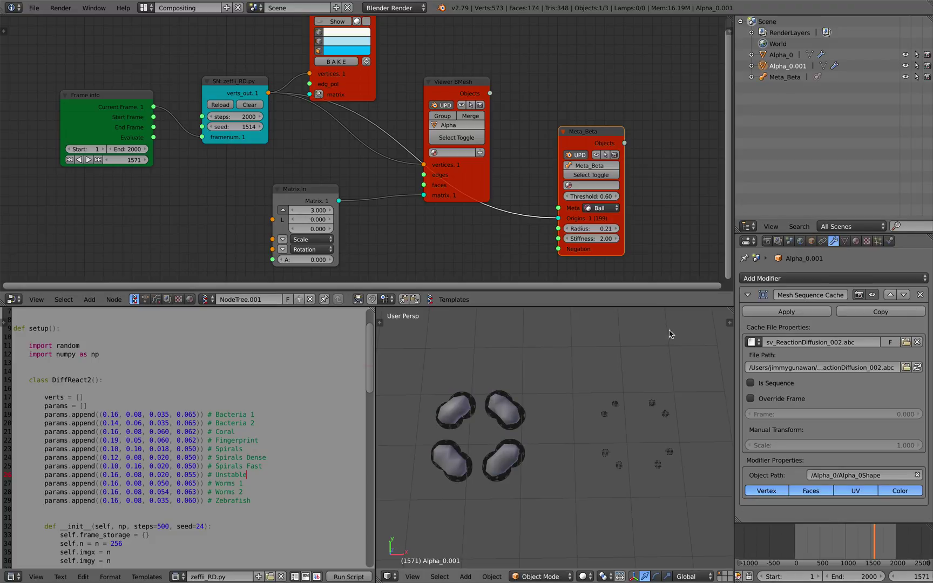
{"action": "scroll", "coordinate": [631, 411], "scroll_direction": "down", "scroll_amount": 3}
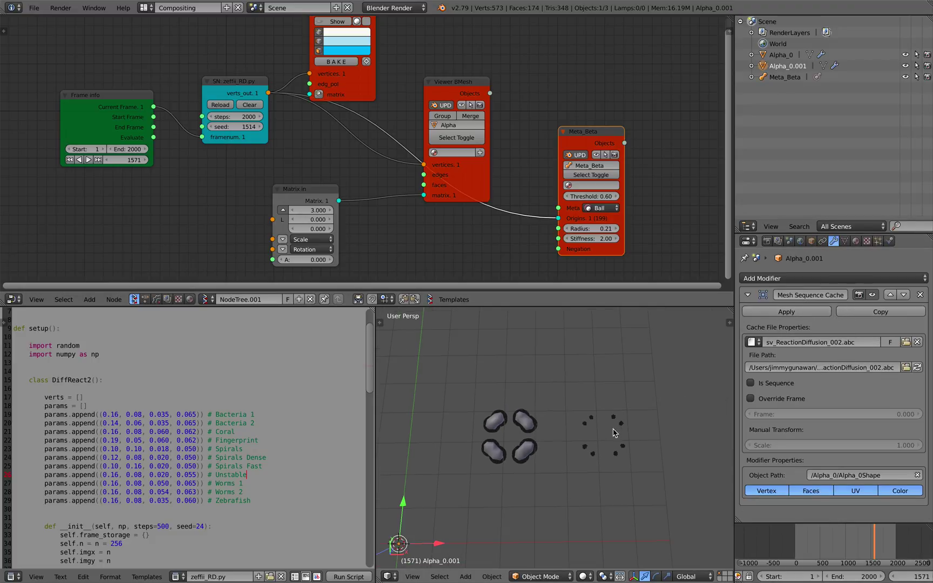
{"action": "key", "text": "g"}
{"action": "left_click", "coordinate": [587, 377]}
{"action": "scroll", "coordinate": [602, 411], "scroll_direction": "down", "scroll_amount": 2}
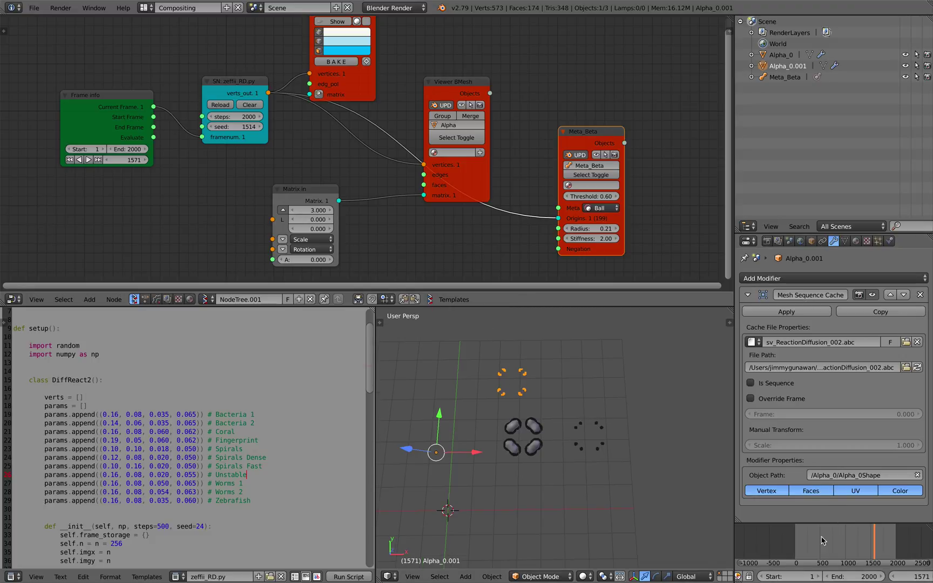
Step: Scrub the timeline to frame 825, inspect the cached mesh's points up close and save the Blender file
{"action": "mouse_move", "coordinate": [823, 540]}
{"action": "left_mouse_down"}
{"action": "mouse_move", "coordinate": [795, 535]}
{"action": "mouse_move", "coordinate": [831, 533]}
{"action": "left_mouse_up"}
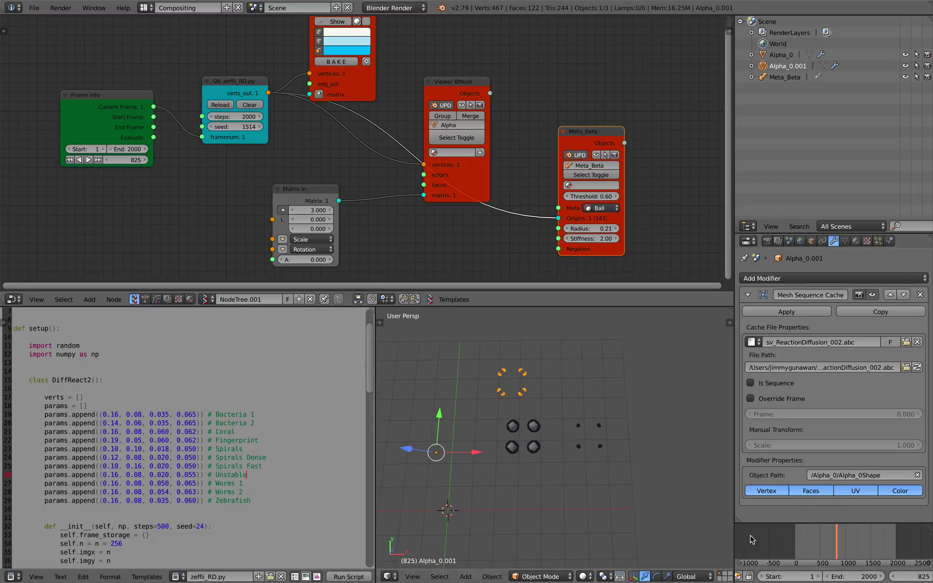
{"action": "scroll", "coordinate": [536, 419], "scroll_direction": "up", "scroll_amount": 2}
{"action": "scroll", "coordinate": [533, 373], "scroll_direction": "up", "scroll_amount": 5}
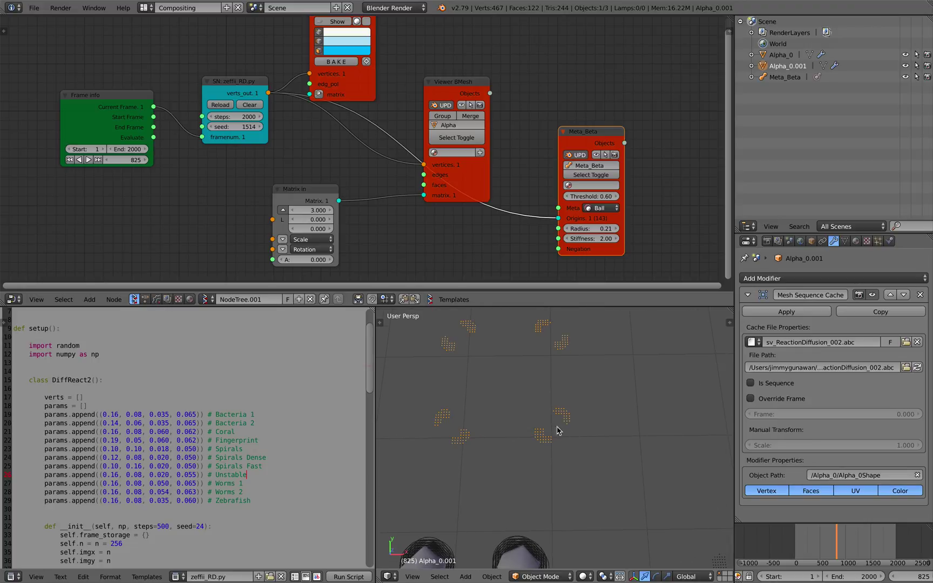
{"action": "scroll", "coordinate": [558, 429], "scroll_direction": "down", "scroll_amount": 3}
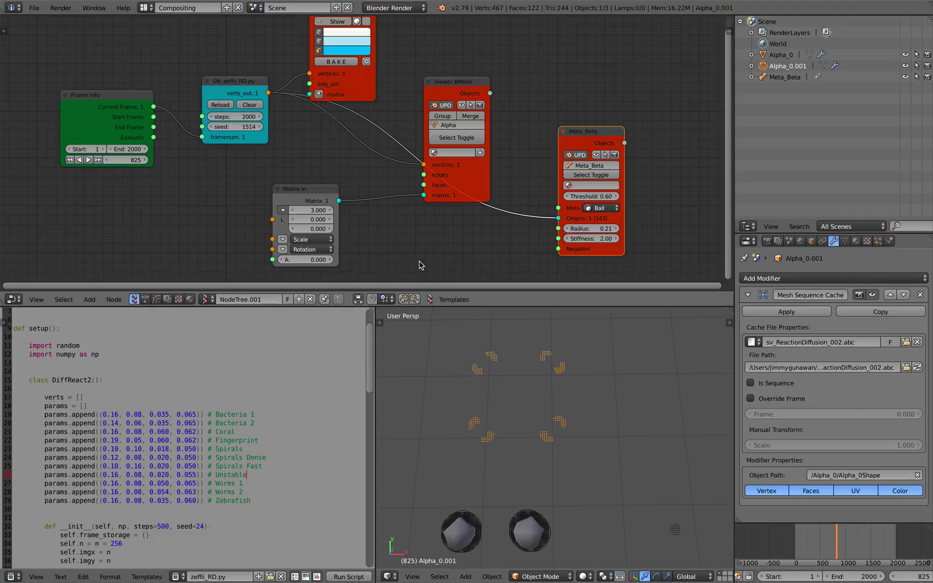
{"action": "middle_click_drag", "start_coordinate": [520, 372], "coordinate": [530, 357], "text": "shift"}
{"action": "scroll", "coordinate": [340, 165], "scroll_direction": "down", "scroll_amount": 2}
{"action": "key", "text": "ctrl+s"}
{"action": "left_click", "coordinate": [353, 173]}
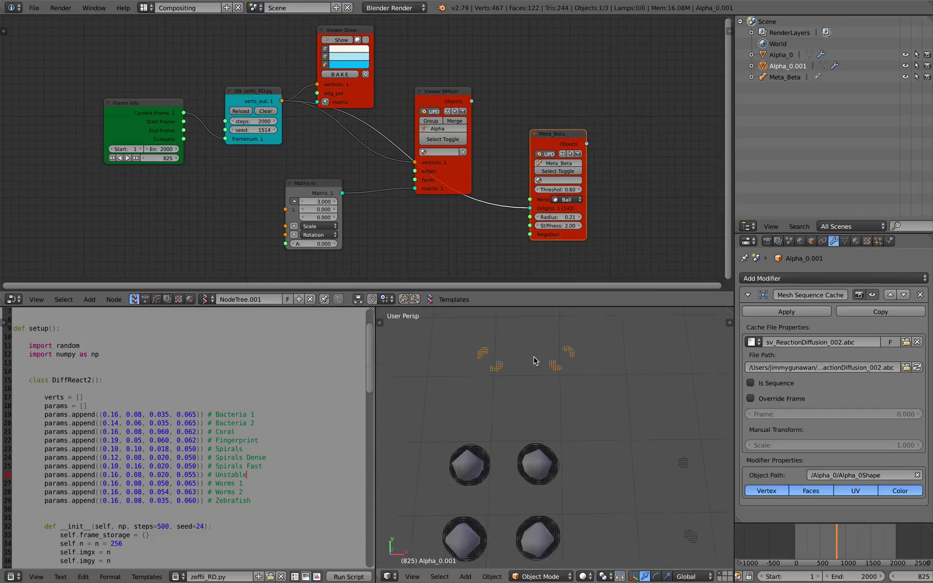
Step: Select the Meta_Beta metaballs and scrub the timeline to frame 1560
{"action": "right_click", "coordinate": [536, 428]}
{"action": "left_click_drag", "start_coordinate": [823, 540], "coordinate": [873, 532]}
{"action": "middle_click_drag", "start_coordinate": [553, 136], "coordinate": [509, 136]}
{"action": "scroll", "coordinate": [625, 131], "scroll_direction": "up", "scroll_amount": 2}
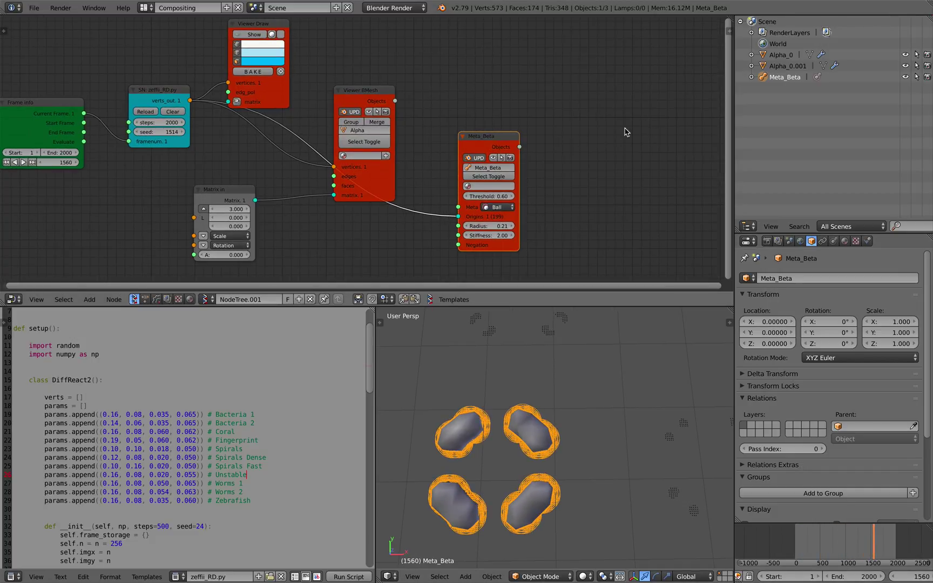
Step: Show the Meta_Beta node's full properties and set its radius to 0.24 and viewport resolution to 0.06
{"action": "key", "text": "n"}
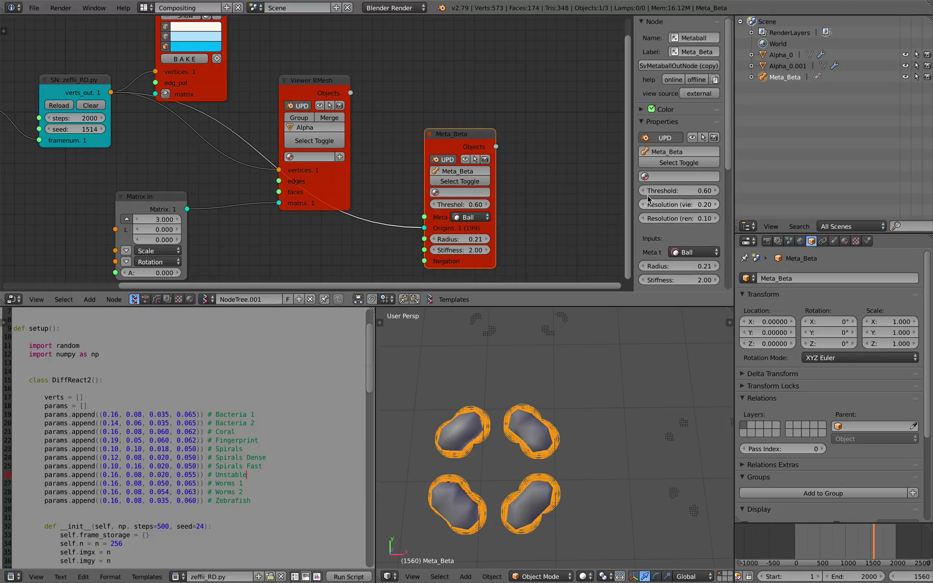
{"action": "left_click_drag", "start_coordinate": [633, 182], "coordinate": [571, 182]}
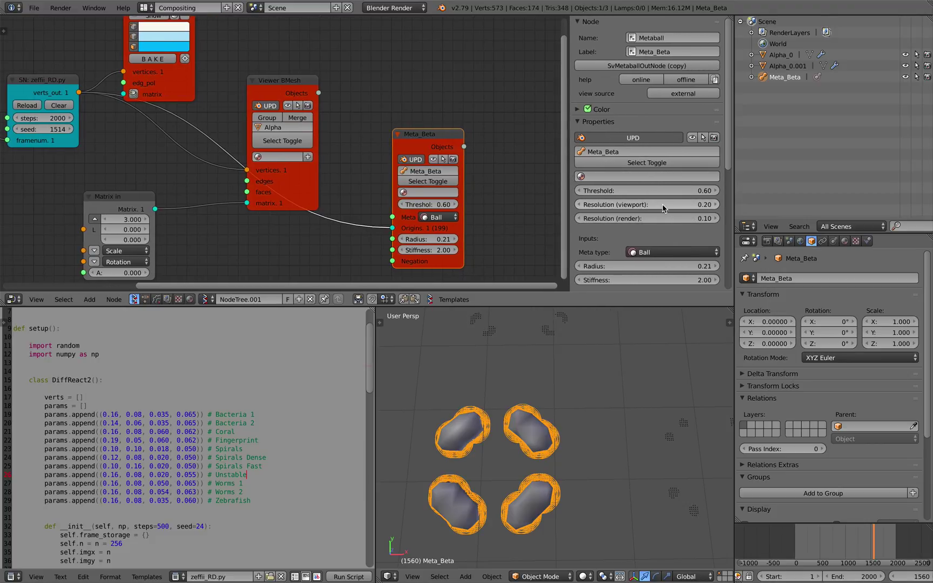
{"action": "mouse_move", "coordinate": [686, 265]}
{"action": "left_mouse_down"}
{"action": "mouse_move", "coordinate": [719, 264]}
{"action": "mouse_move", "coordinate": [678, 264]}
{"action": "mouse_move", "coordinate": [686, 264]}
{"action": "left_mouse_up"}
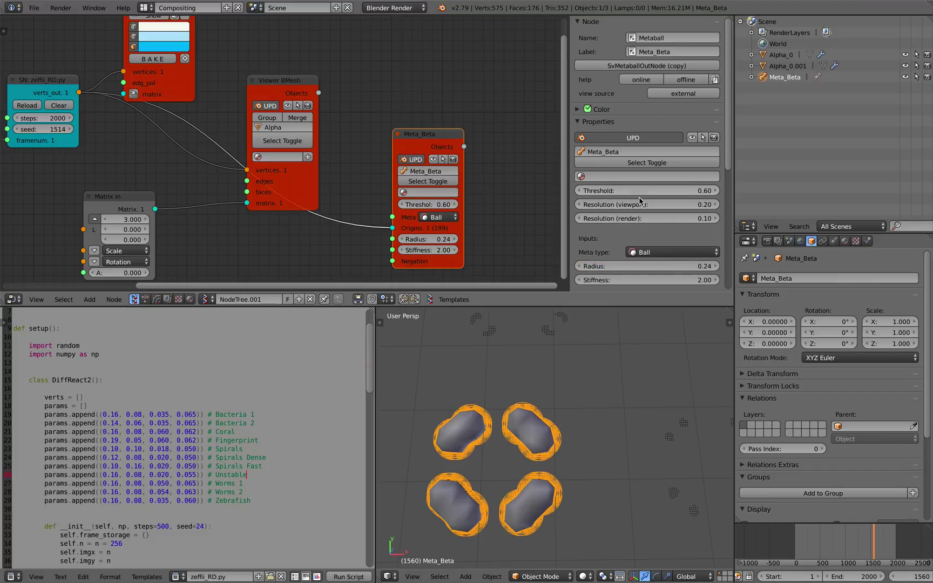
{"action": "left_click_drag", "start_coordinate": [639, 204], "coordinate": [581, 204]}
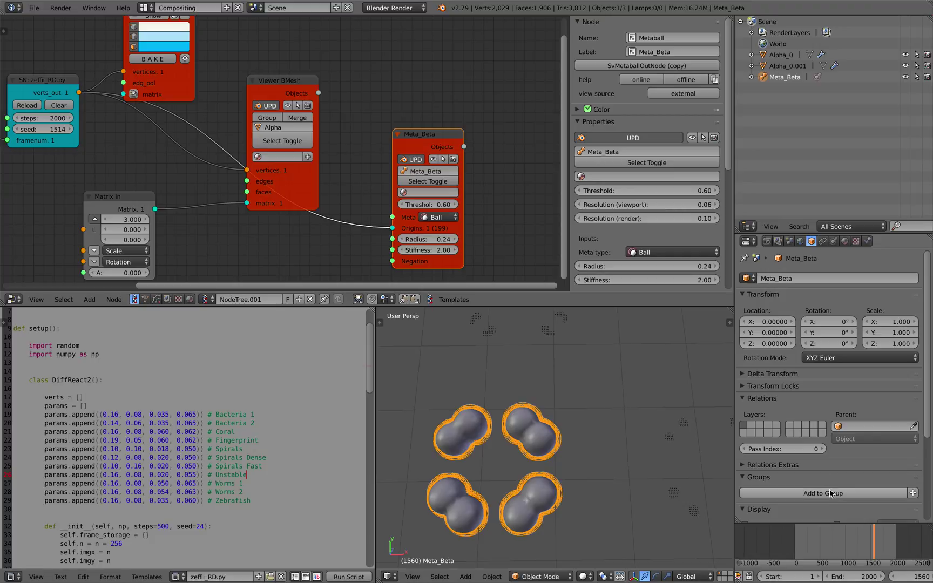
Step: Scrub the timeline to frame 1659 and select Alpha_0 to compare its points with the smoother metaballs
{"action": "left_click_drag", "start_coordinate": [824, 540], "coordinate": [878, 532]}
{"action": "middle_click_drag", "start_coordinate": [654, 438], "coordinate": [585, 433], "text": "shift"}
{"action": "right_click", "coordinate": [625, 433]}
{"action": "scroll", "coordinate": [626, 431], "scroll_direction": "down", "scroll_amount": 2}
{"action": "left_click_drag", "start_coordinate": [831, 545], "coordinate": [880, 538]}
{"action": "middle_click_drag", "start_coordinate": [539, 446], "coordinate": [382, 408]}
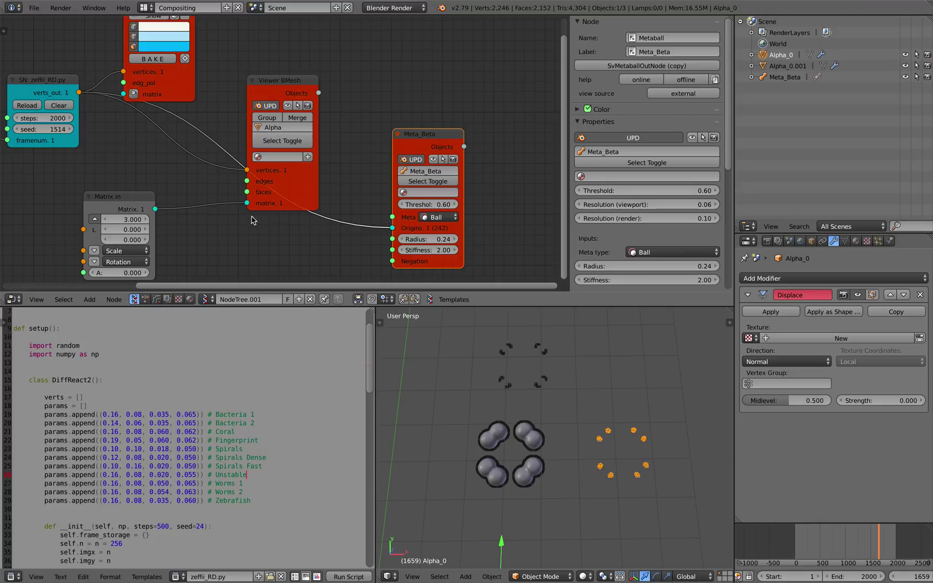
Step: Enlarge the text editor and read through the zeffii_RD.py script from the parameter list to its final lines
{"action": "left_click_drag", "start_coordinate": [375, 396], "coordinate": [440, 378]}
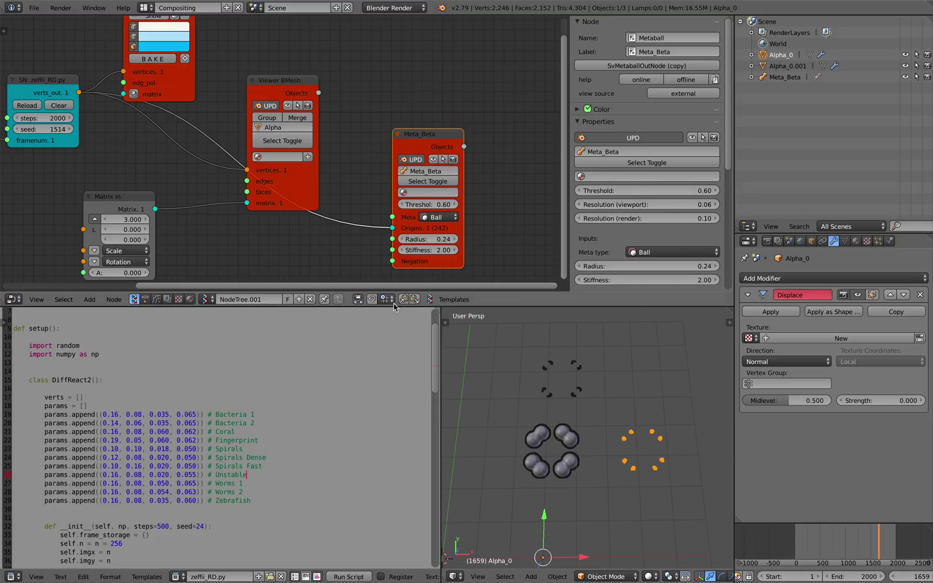
{"action": "left_click_drag", "start_coordinate": [399, 306], "coordinate": [398, 210]}
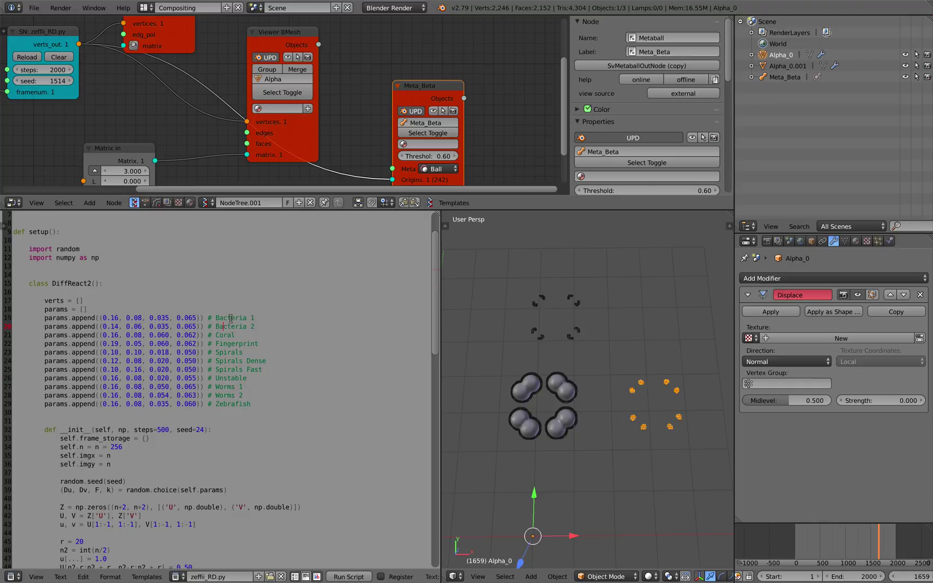
{"action": "scroll", "coordinate": [199, 370], "scroll_direction": "down", "scroll_amount": 4}
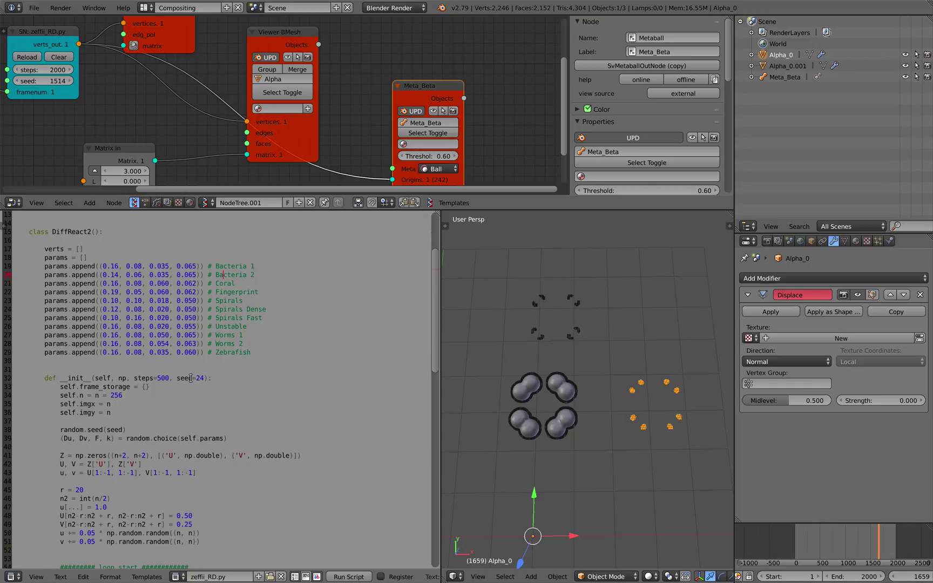
{"action": "scroll", "coordinate": [183, 372], "scroll_direction": "down", "scroll_amount": 3}
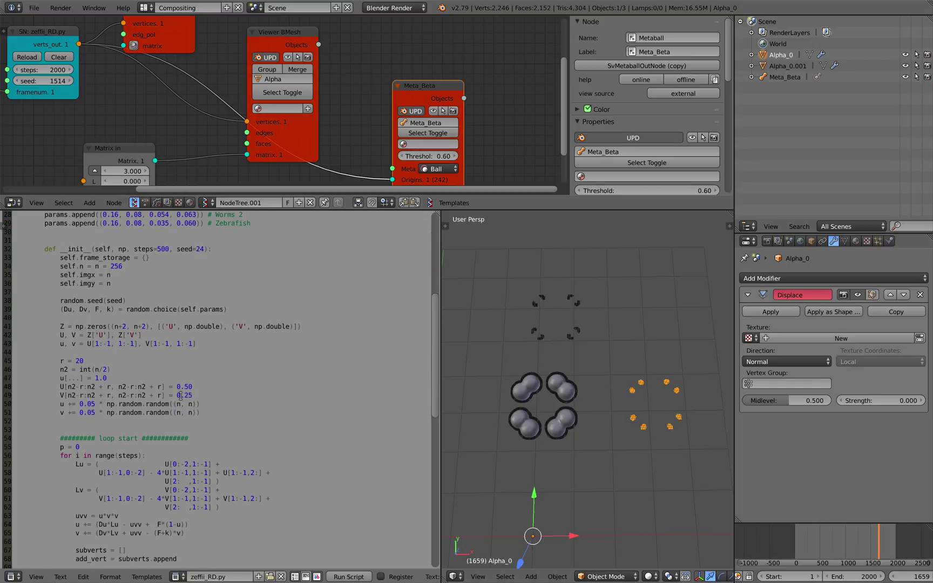
{"action": "scroll", "coordinate": [153, 398], "scroll_direction": "down", "scroll_amount": 9}
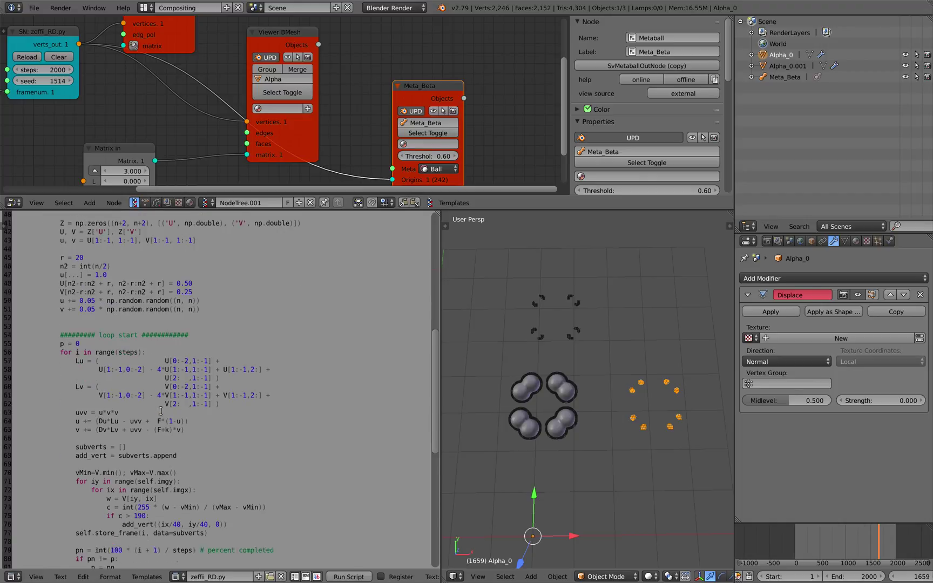
{"action": "scroll", "coordinate": [144, 405], "scroll_direction": "down", "scroll_amount": 4}
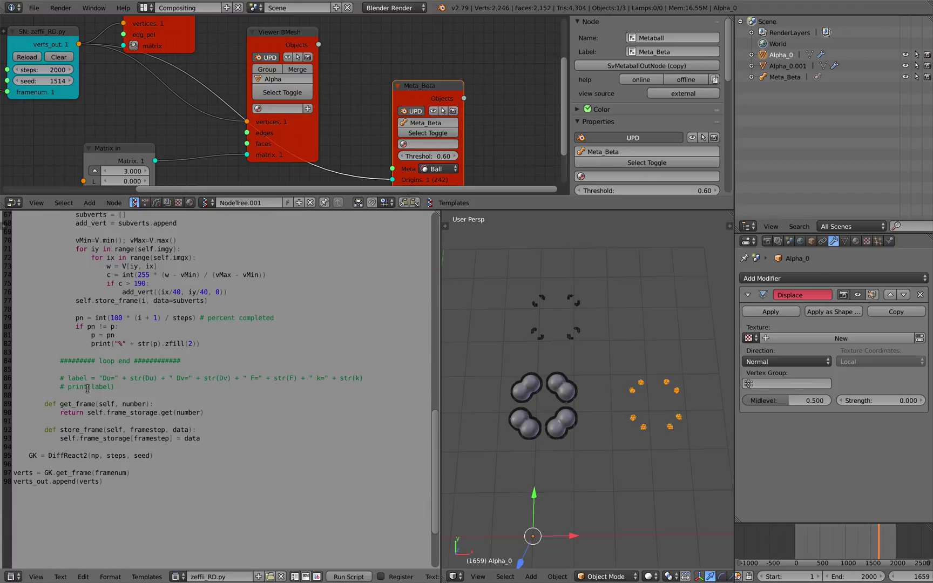
{"action": "left_click_drag", "start_coordinate": [142, 388], "coordinate": [107, 332]}
{"action": "scroll", "coordinate": [114, 338], "scroll_direction": "up", "scroll_amount": 6}
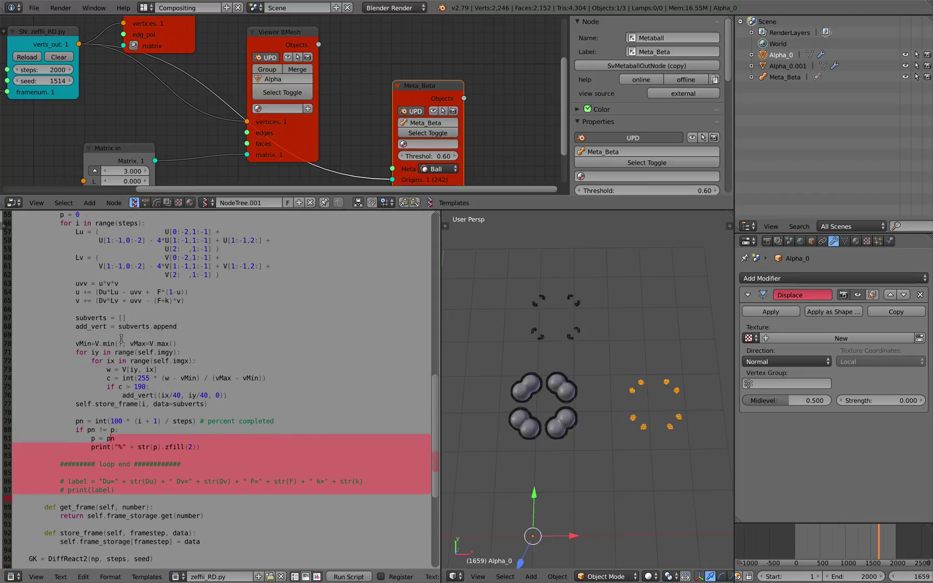
Step: Read back through the initialization and simulation loop code in the zeffii_RD.py script
{"action": "left_click", "coordinate": [122, 340]}
{"action": "scroll", "coordinate": [96, 281], "scroll_direction": "up", "scroll_amount": 2}
{"action": "scroll", "coordinate": [98, 282], "scroll_direction": "up", "scroll_amount": 1}
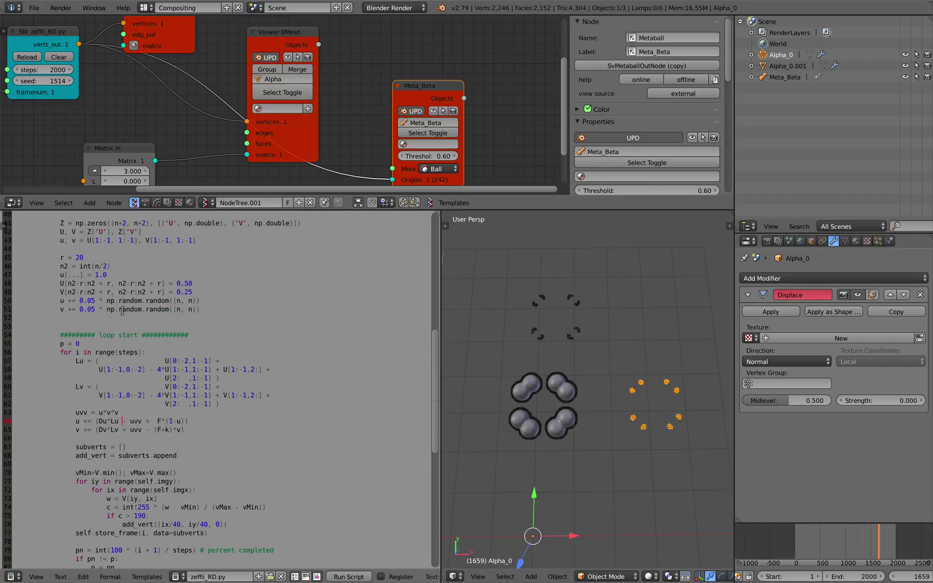
{"action": "scroll", "coordinate": [136, 327], "scroll_direction": "up", "scroll_amount": 3}
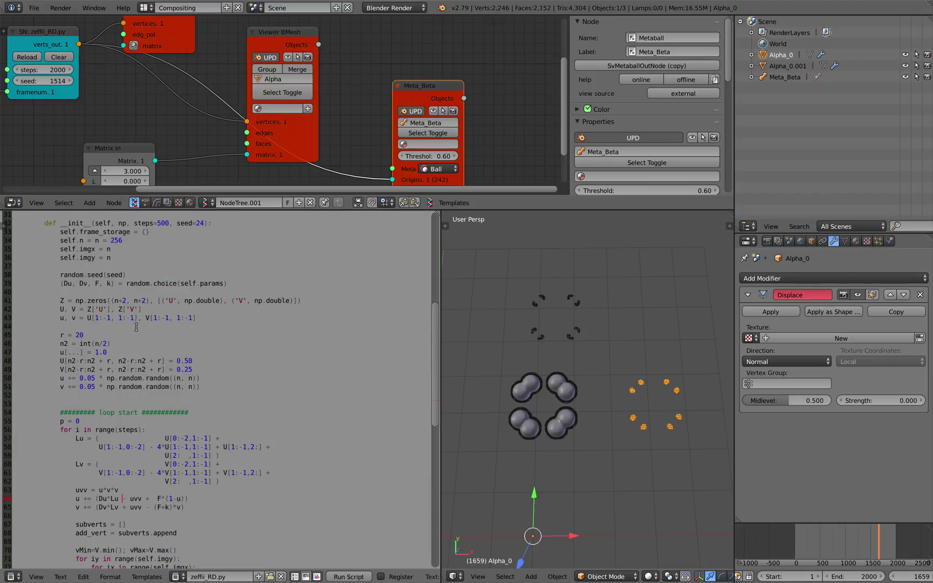
{"action": "scroll", "coordinate": [74, 306], "scroll_direction": "down", "scroll_amount": 6}
{"action": "key", "text": "ctrl+Left"}
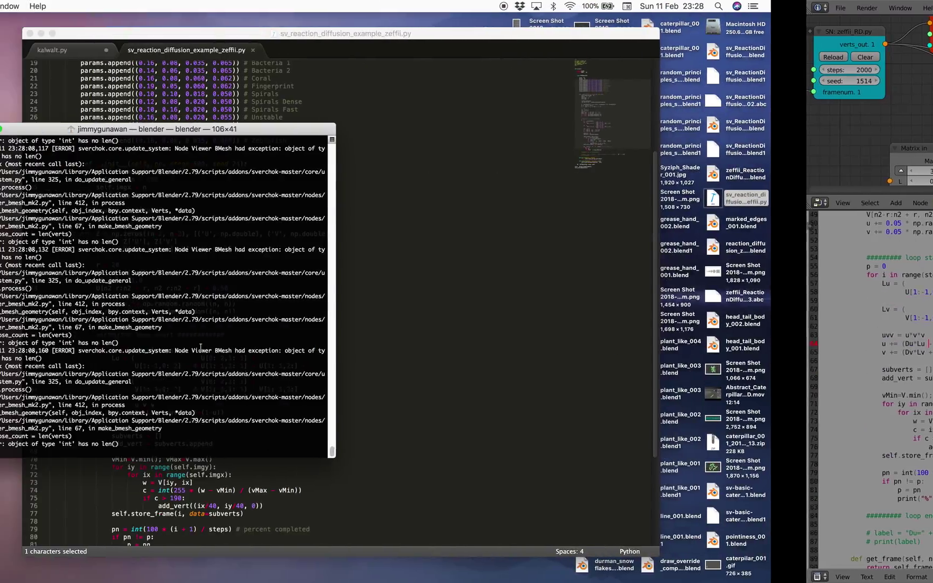
{"action": "key", "text": "ctrl+Right"}
{"action": "scroll", "coordinate": [332, 337], "scroll_direction": "up", "scroll_amount": 6}
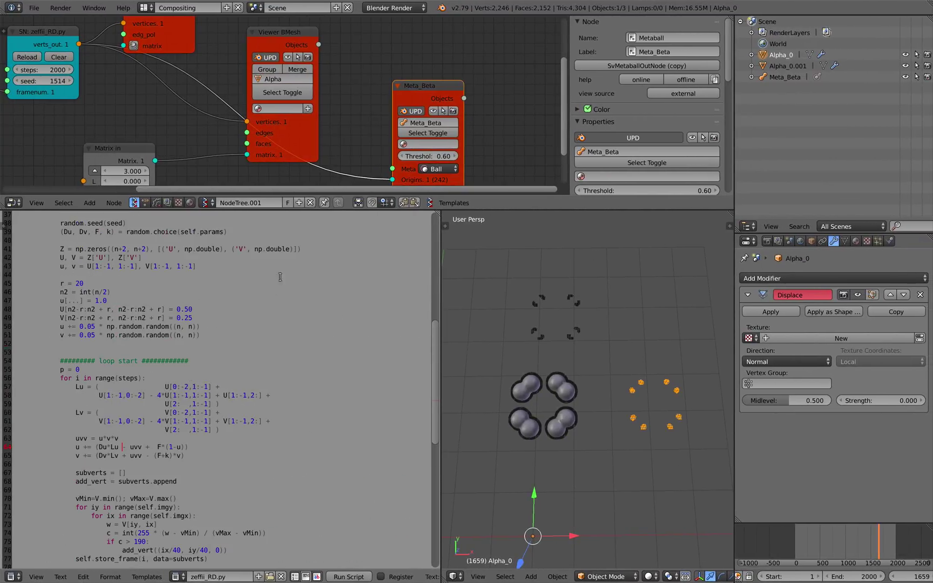
{"action": "left_click_drag", "start_coordinate": [349, 214], "coordinate": [352, 249]}
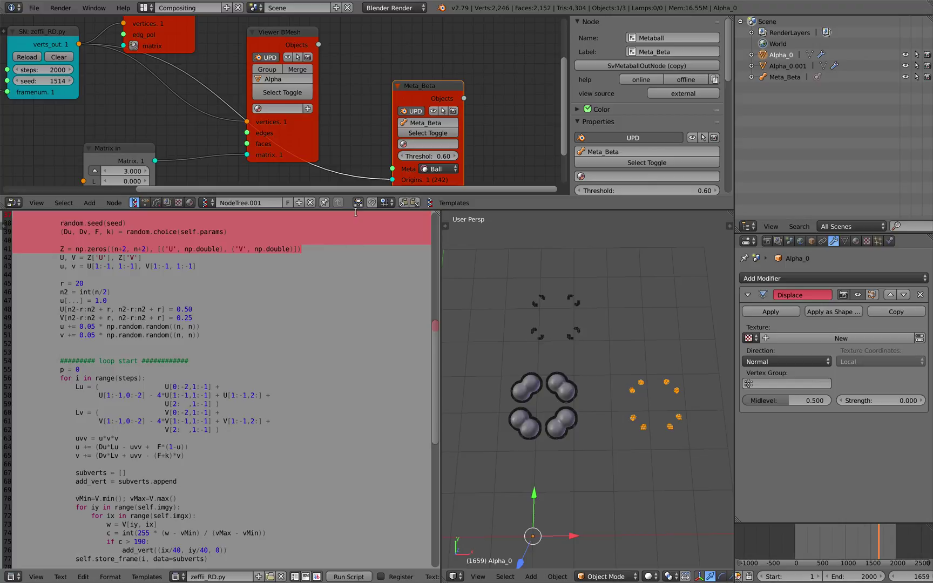
Step: Enlarge the node editor above the script and bring the Frame info and zeffii_RD.py nodes into view
{"action": "left_click_drag", "start_coordinate": [356, 210], "coordinate": [356, 278]}
{"action": "scroll", "coordinate": [304, 233], "scroll_direction": "up", "scroll_amount": 2}
{"action": "middle_click_drag", "start_coordinate": [214, 194], "coordinate": [337, 189]}
{"action": "middle_click_drag", "start_coordinate": [262, 120], "coordinate": [487, 166]}
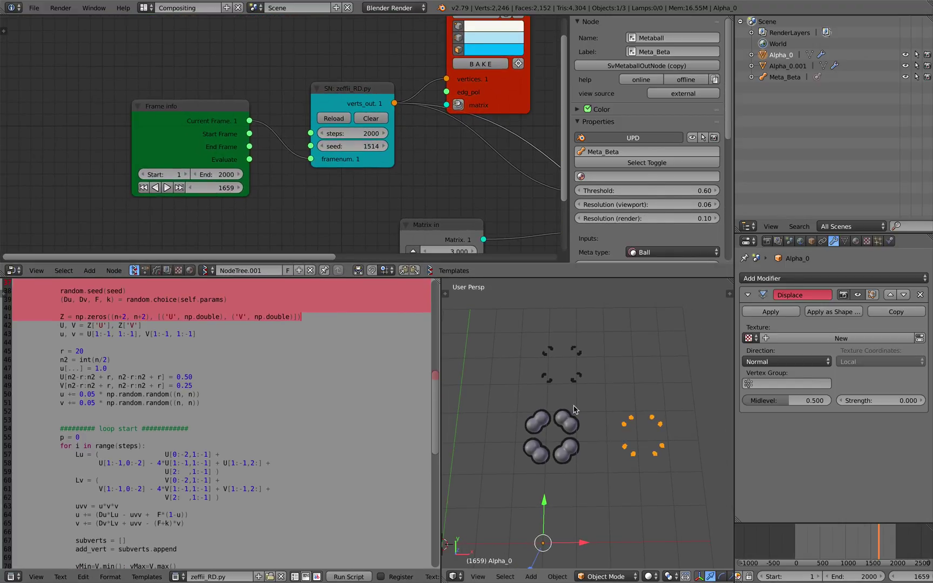
Step: Sketch several freehand grease pencil curves in the empty 3D view area beside the metaballs, surrounded by one large open loop
{"action": "left_click", "coordinate": [184, 370]}
{"action": "scroll", "coordinate": [183, 372], "scroll_direction": "up", "scroll_amount": 3}
{"action": "scroll", "coordinate": [184, 373], "scroll_direction": "down", "scroll_amount": 2}
{"action": "middle_click_drag", "start_coordinate": [542, 405], "coordinate": [416, 431]}
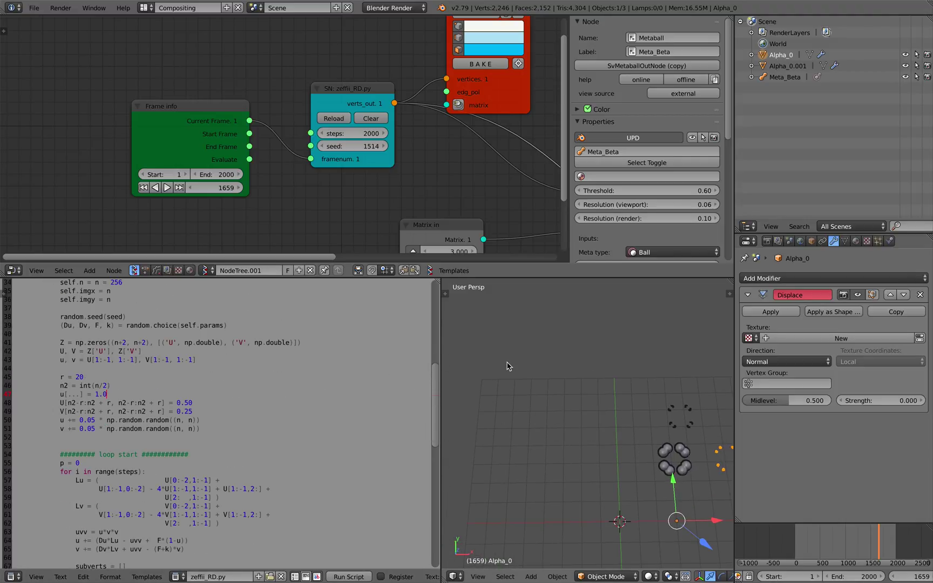
{"action": "left_click_drag", "start_coordinate": [506, 362], "coordinate": [492, 393]}
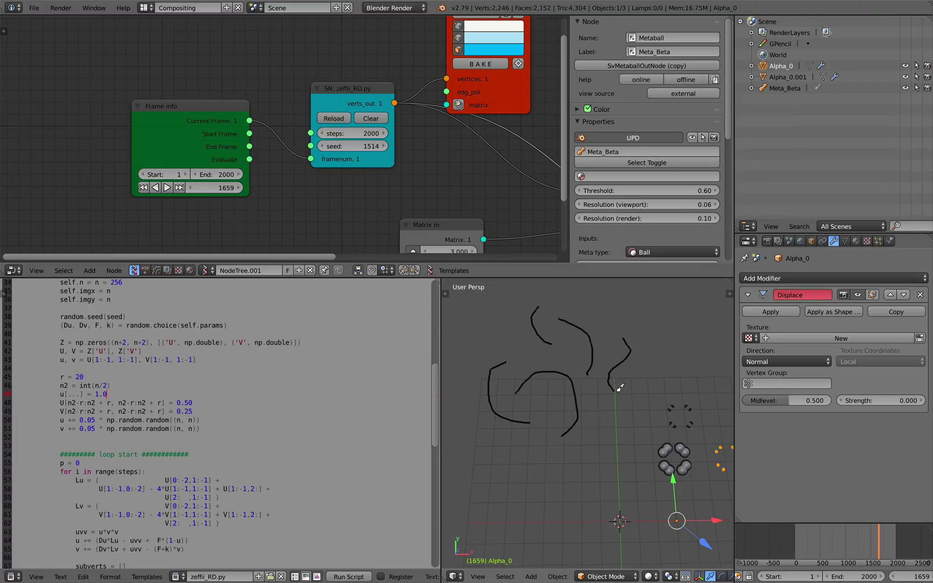
{"action": "left_click_drag", "start_coordinate": [532, 466], "coordinate": [606, 337]}
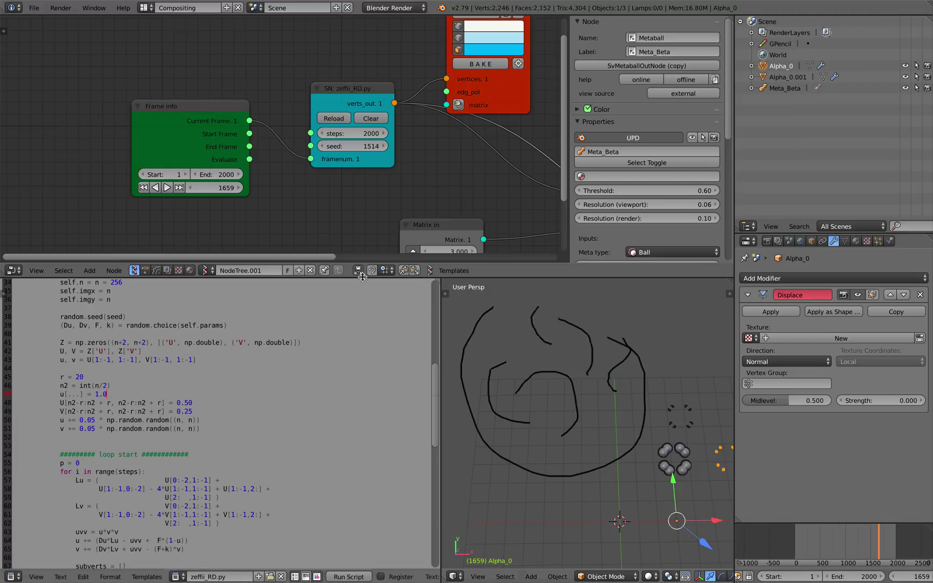
{"action": "type", "text": "d"}
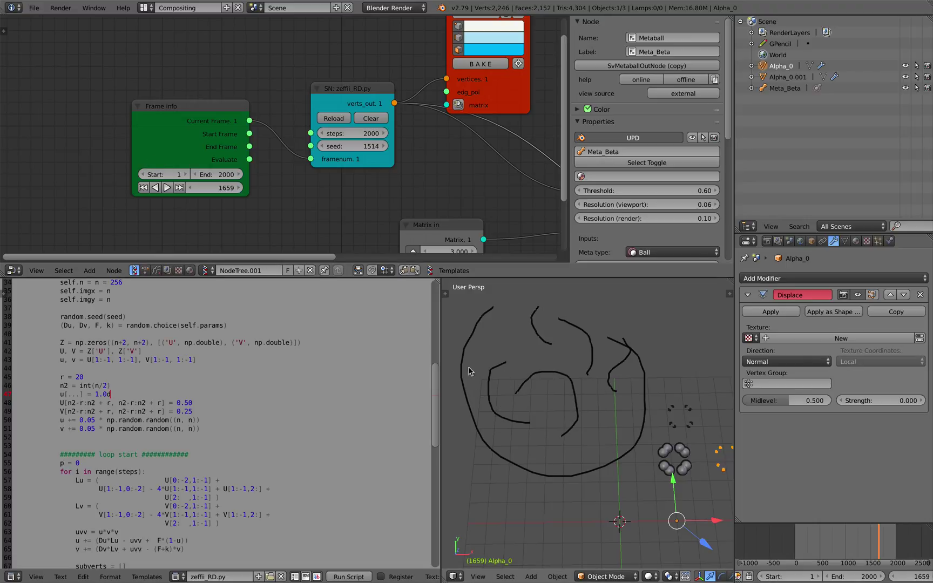
Step: Shift the zeffii_RD.py script node slightly and make it wider
{"action": "left_click_drag", "start_coordinate": [342, 91], "coordinate": [333, 85]}
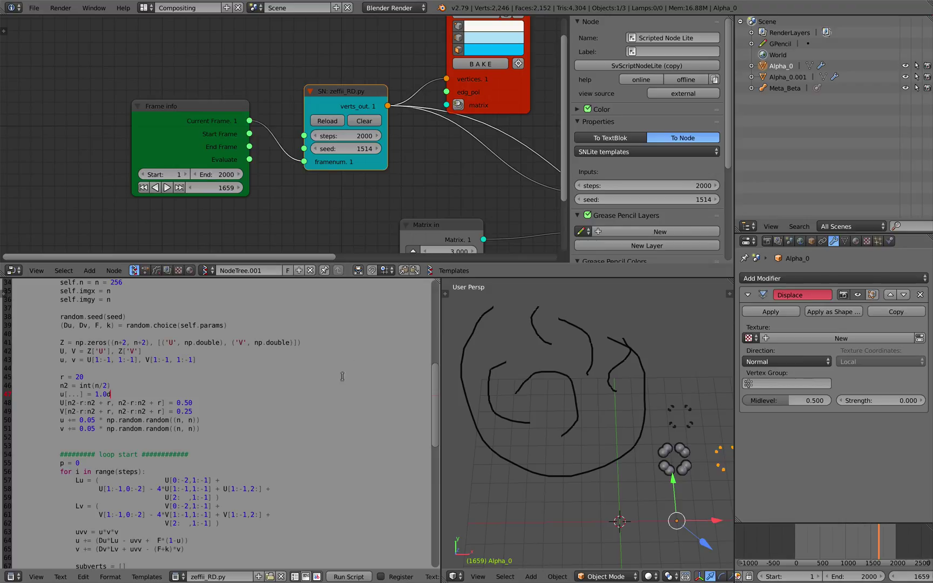
{"action": "left_click_drag", "start_coordinate": [387, 157], "coordinate": [404, 157]}
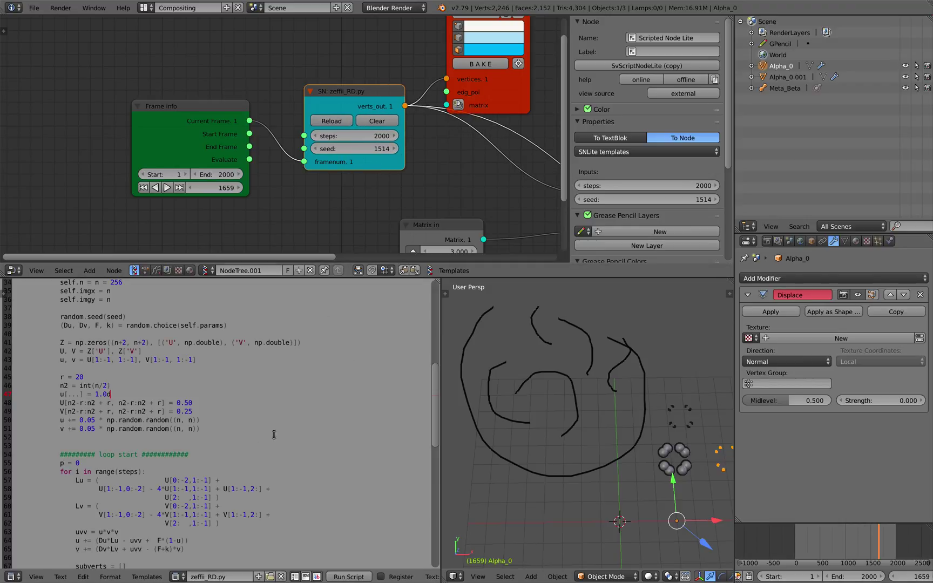
Step: Examine the script's random parameter choice, the params presets from Bacteria 1 to Zebrafish, and the loop code
{"action": "left_click_drag", "start_coordinate": [103, 325], "coordinate": [114, 351]}
{"action": "scroll", "coordinate": [93, 335], "scroll_direction": "up", "scroll_amount": 2}
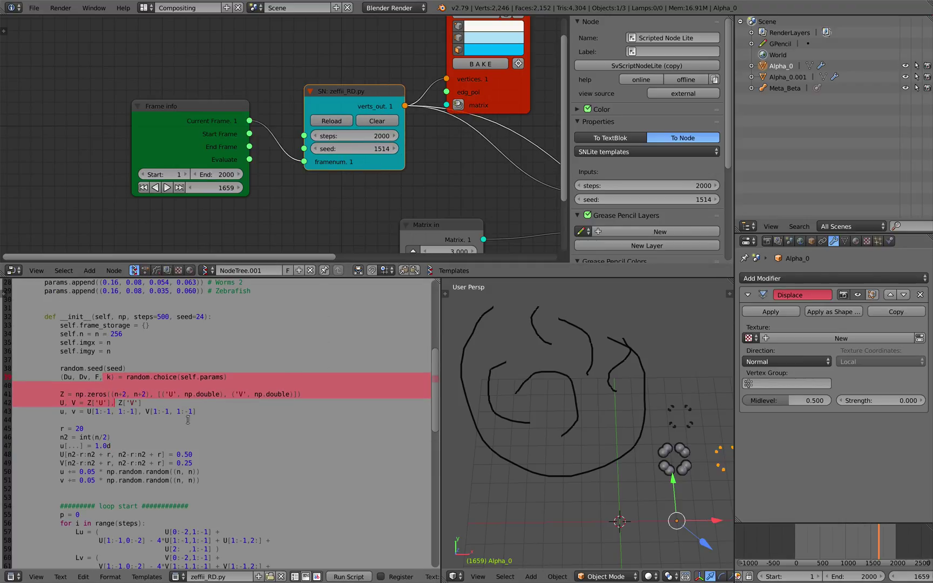
{"action": "scroll", "coordinate": [186, 416], "scroll_direction": "down", "scroll_amount": 4}
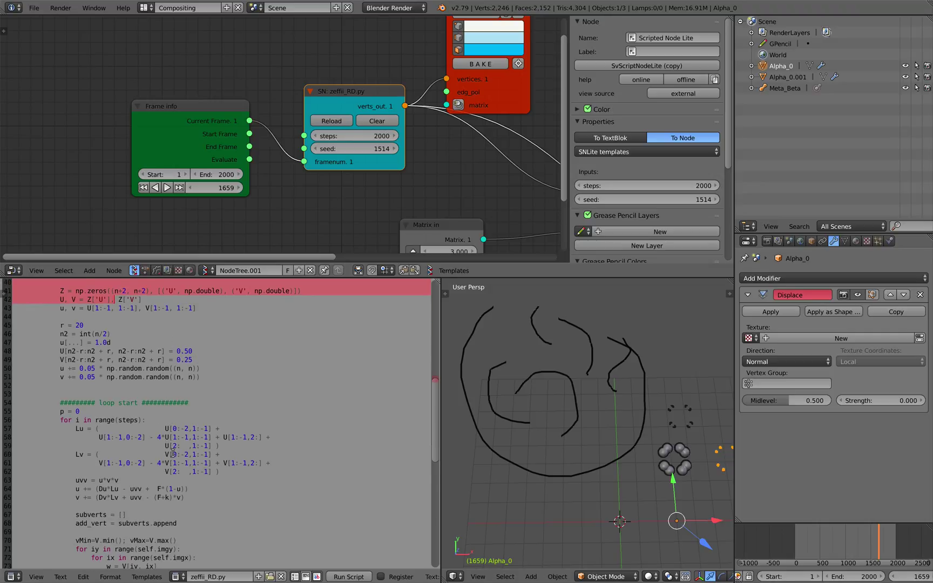
{"action": "scroll", "coordinate": [172, 453], "scroll_direction": "down", "scroll_amount": 3}
{"action": "scroll", "coordinate": [210, 419], "scroll_direction": "up", "scroll_amount": 9}
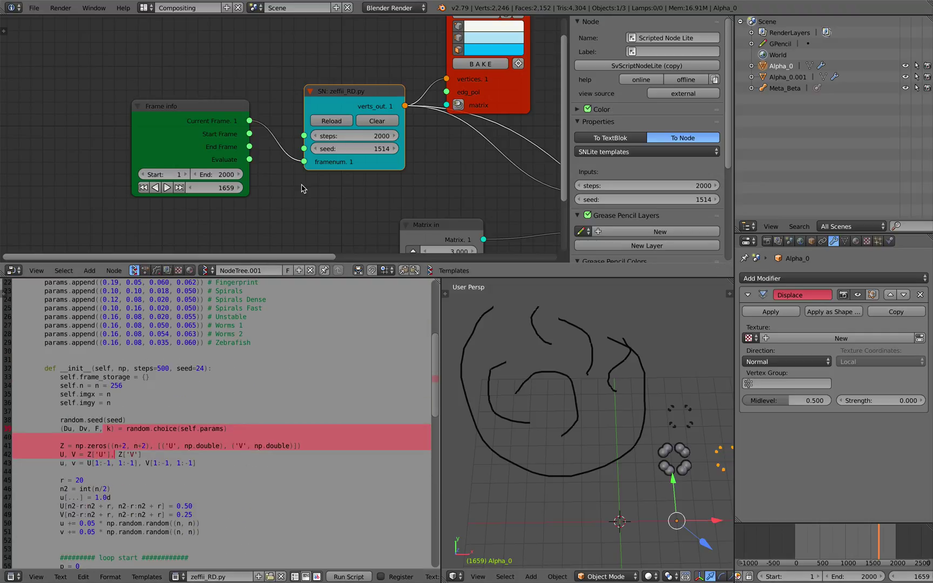
{"action": "scroll", "coordinate": [222, 312], "scroll_direction": "up", "scroll_amount": 3}
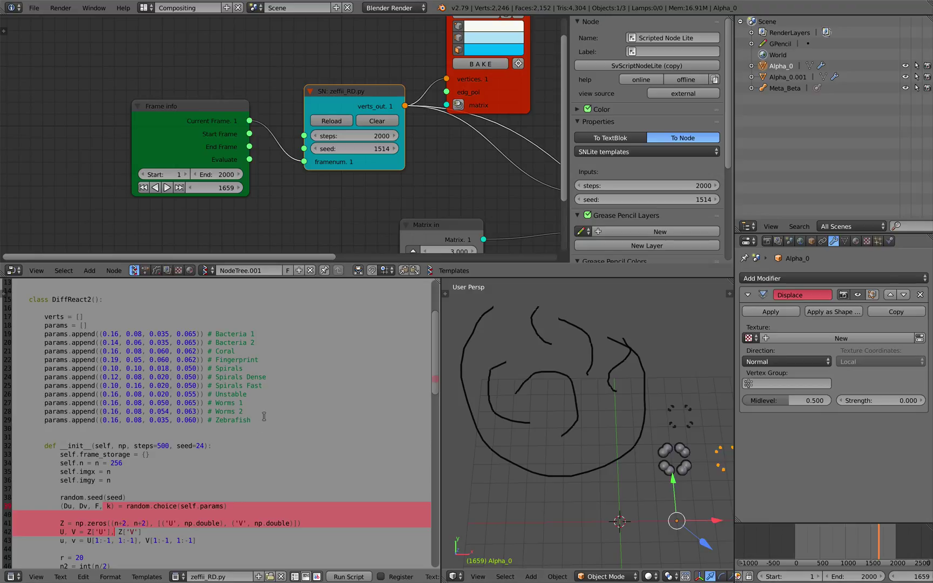
{"action": "left_click_drag", "start_coordinate": [264, 417], "coordinate": [16, 328]}
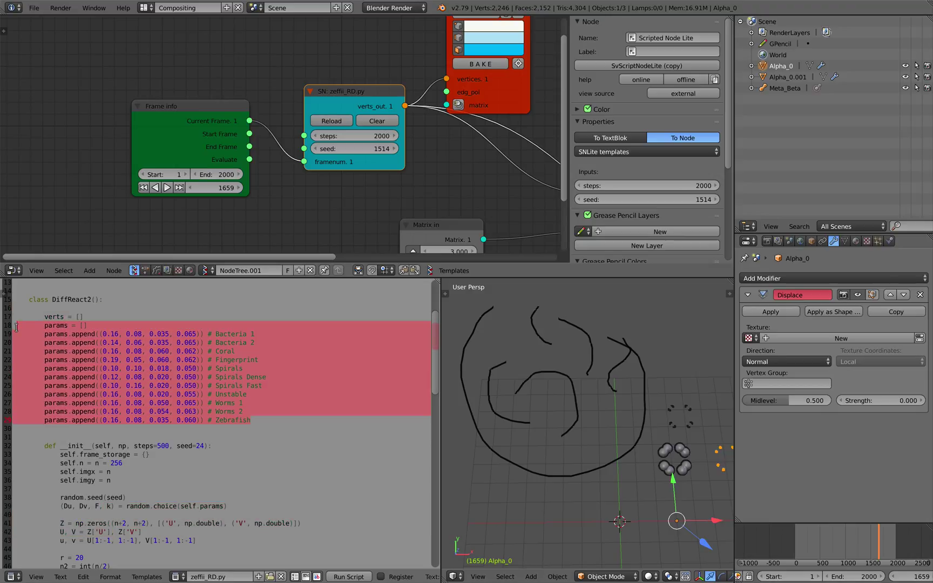
{"action": "left_click", "coordinate": [151, 373]}
{"action": "scroll", "coordinate": [151, 373], "scroll_direction": "up", "scroll_amount": 3}
{"action": "scroll", "coordinate": [279, 385], "scroll_direction": "down", "scroll_amount": 12}
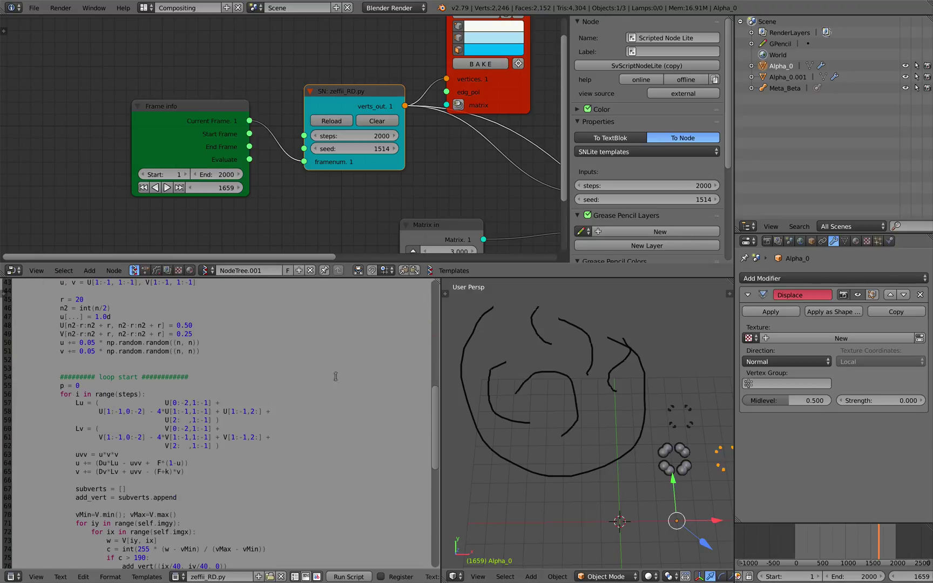
{"action": "scroll", "coordinate": [571, 381], "scroll_direction": "down", "scroll_amount": 2}
{"action": "scroll", "coordinate": [583, 384], "scroll_direction": "up", "scroll_amount": 2}
{"action": "scroll", "coordinate": [602, 392], "scroll_direction": "down", "scroll_amount": 2}
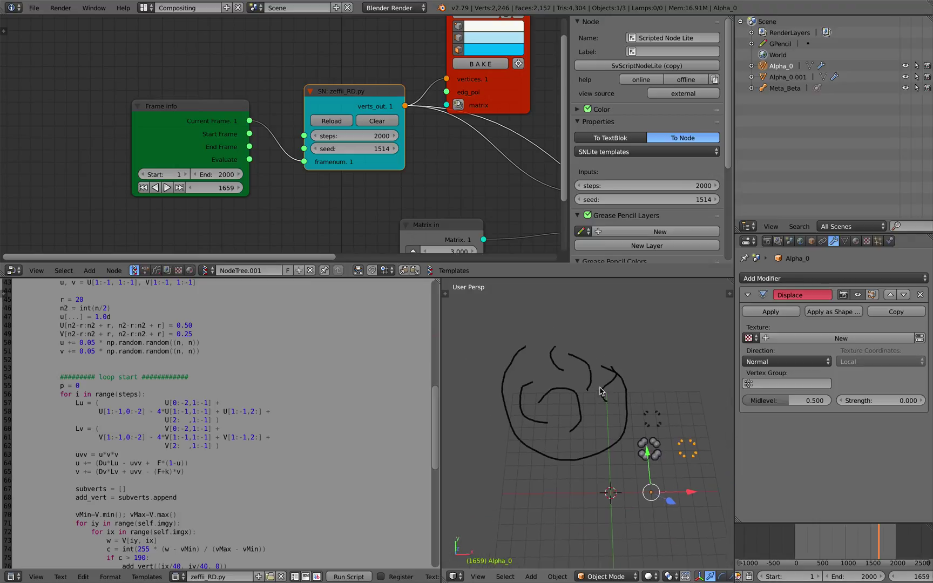
{"action": "middle_click_drag", "start_coordinate": [603, 392], "coordinate": [603, 391]}
Step: Switch to the Gray-Scott simulation in the browser, try the Chaos preset, then close its tab and return to Blender
{"action": "key", "text": "ctrl+Right"}
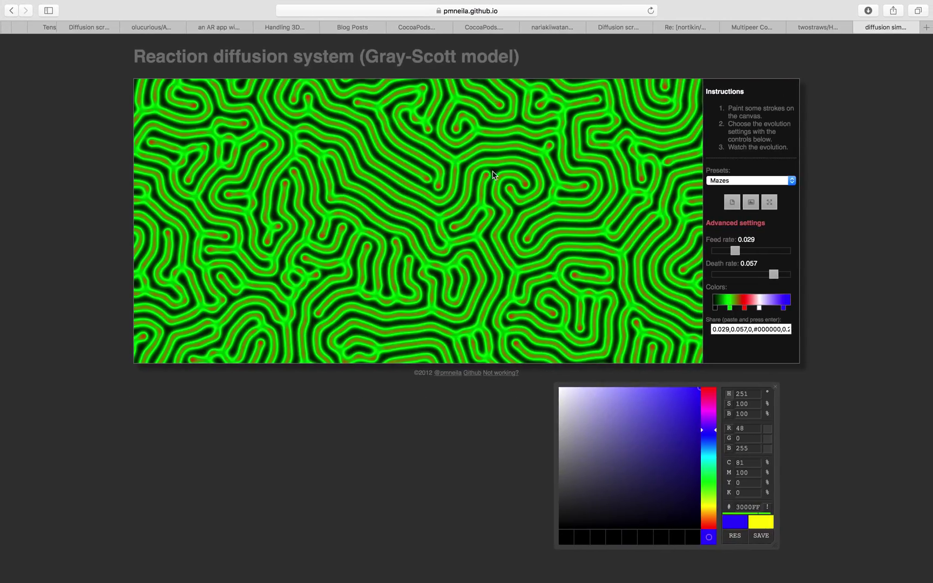
{"action": "mouse_move", "coordinate": [313, 211]}
{"action": "left_mouse_down"}
{"action": "mouse_move", "coordinate": [354, 233]}
{"action": "mouse_move", "coordinate": [583, 268]}
{"action": "left_mouse_up"}
{"action": "left_click", "coordinate": [723, 181]}
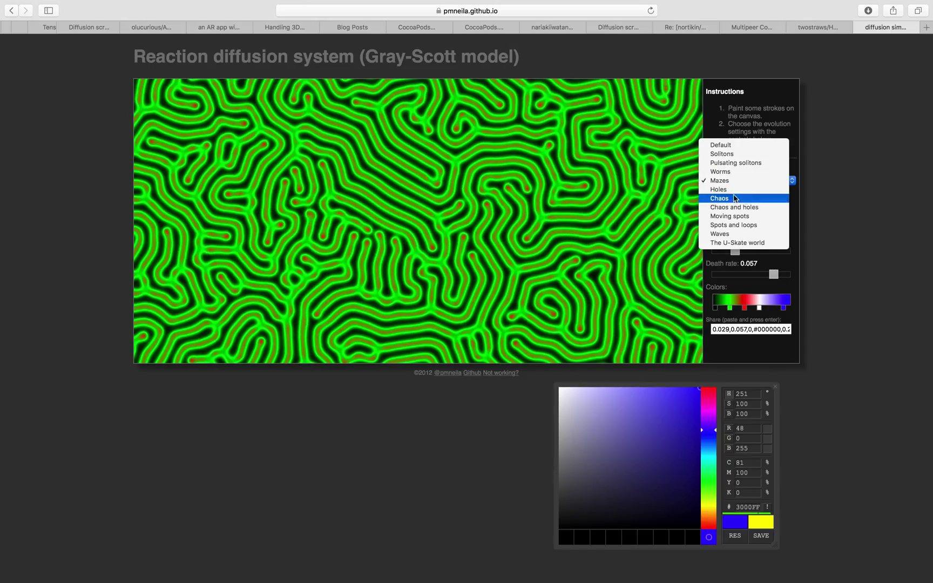
{"action": "left_click", "coordinate": [723, 198]}
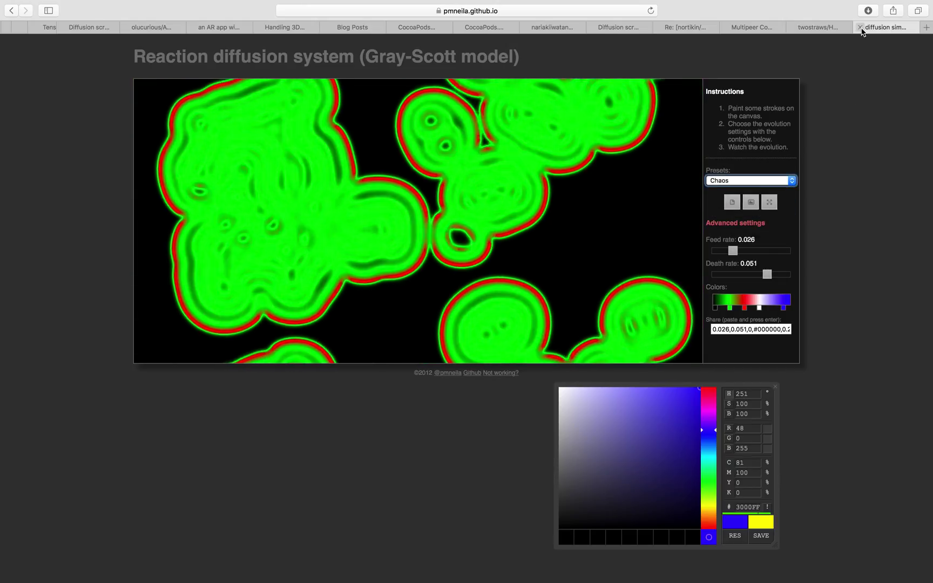
{"action": "left_click", "coordinate": [860, 27]}
{"action": "key", "text": "ctrl+Left"}
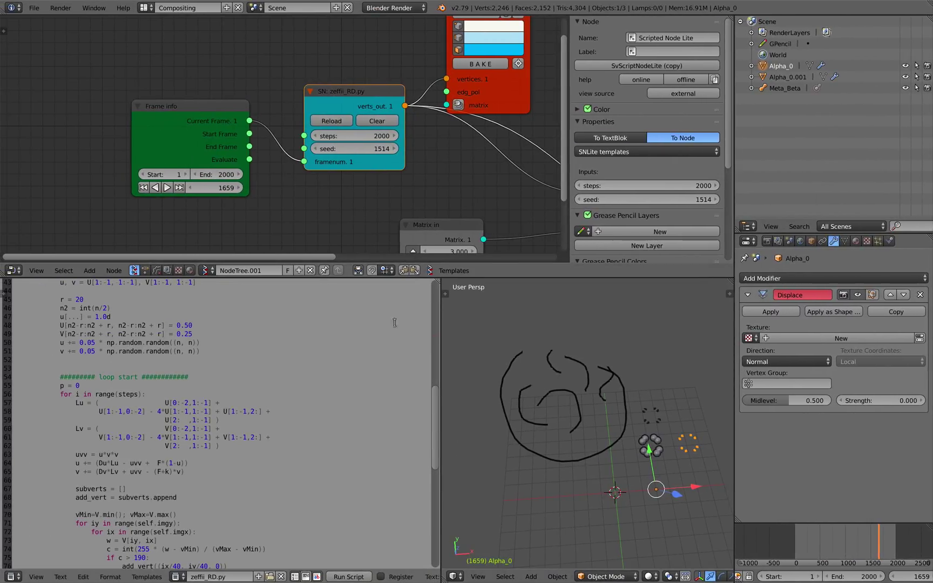
Step: Review the parameter presets in zeffii_RD.py and the input and output definitions at the script's start
{"action": "scroll", "coordinate": [304, 415], "scroll_direction": "up", "scroll_amount": 9}
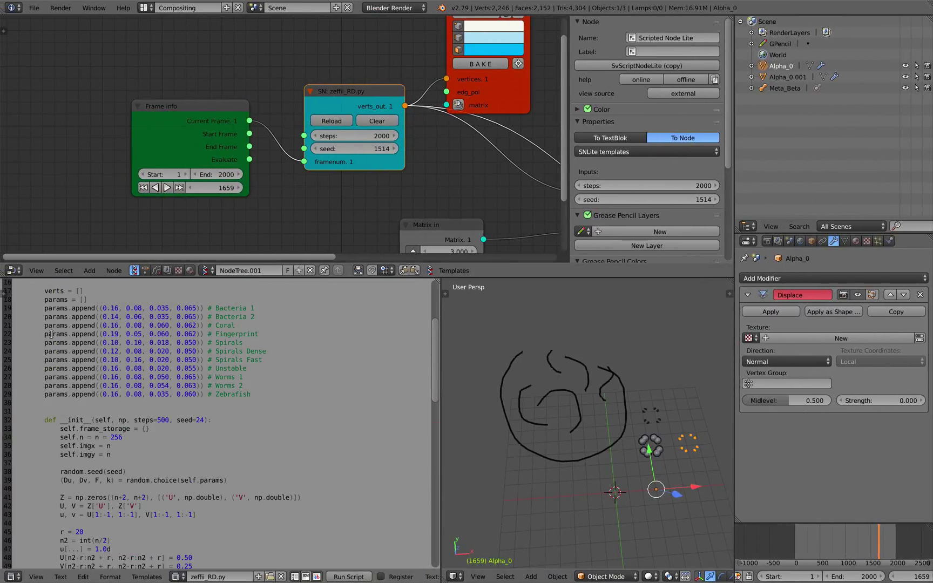
{"action": "left_click_drag", "start_coordinate": [14, 334], "coordinate": [184, 452]}
{"action": "scroll", "coordinate": [194, 432], "scroll_direction": "up", "scroll_amount": 5}
{"action": "left_click", "coordinate": [171, 402]}
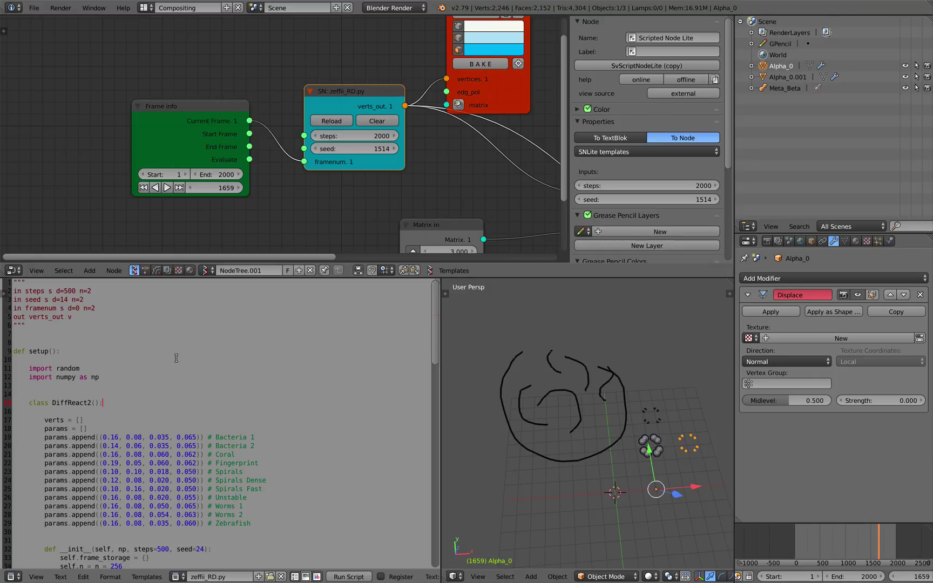
{"action": "key", "text": "ctrl+Left"}
{"action": "key", "text": "ctrl+Right"}
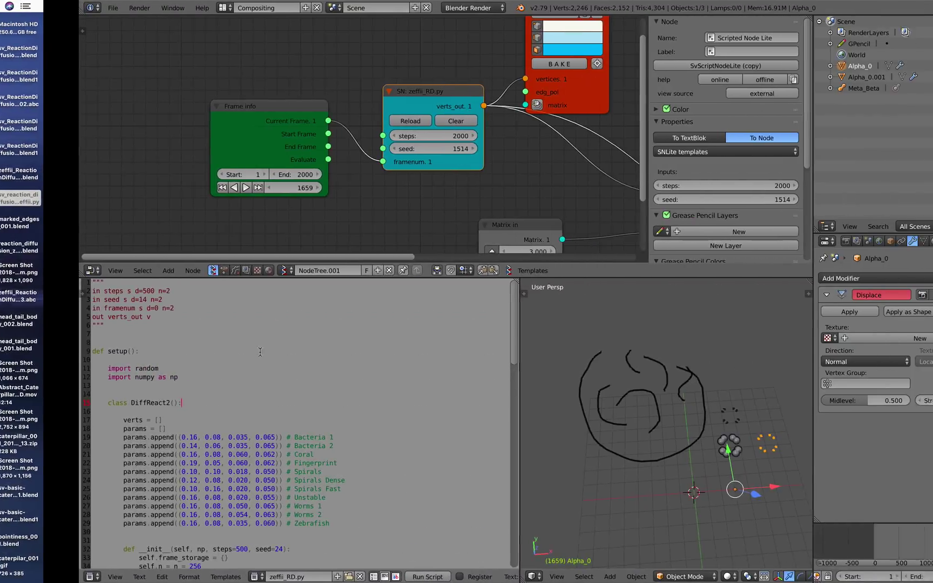
Step: Scrub the timeline to frame 1703 to compare the metaballs with the Alpha_0 points up close
{"action": "middle_click_drag", "start_coordinate": [576, 384], "coordinate": [614, 402]}
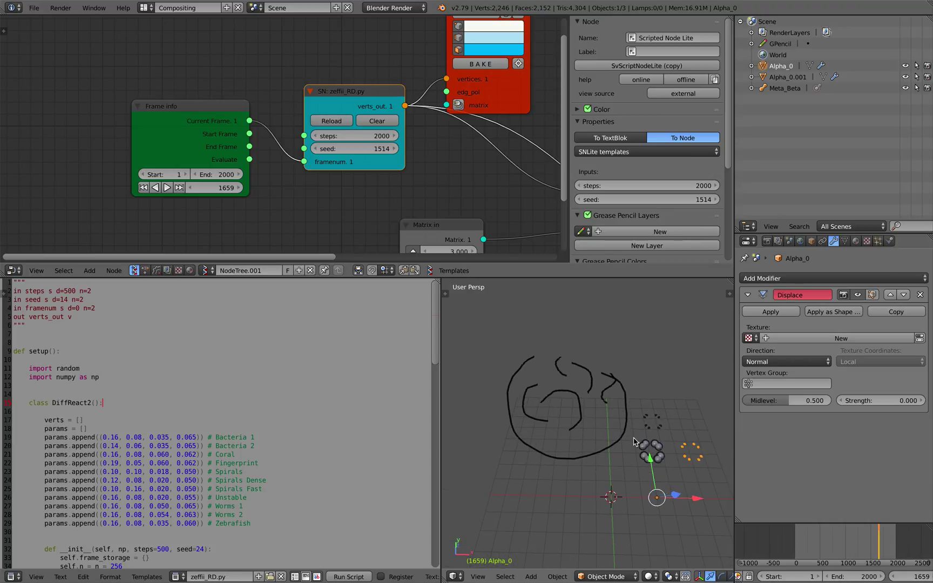
{"action": "middle_click_drag", "start_coordinate": [634, 439], "coordinate": [572, 424], "text": "shift"}
{"action": "scroll", "coordinate": [571, 423], "scroll_direction": "up", "scroll_amount": 3}
{"action": "left_click_drag", "start_coordinate": [846, 546], "coordinate": [881, 532]}
{"action": "scroll", "coordinate": [645, 438], "scroll_direction": "up", "scroll_amount": 2}
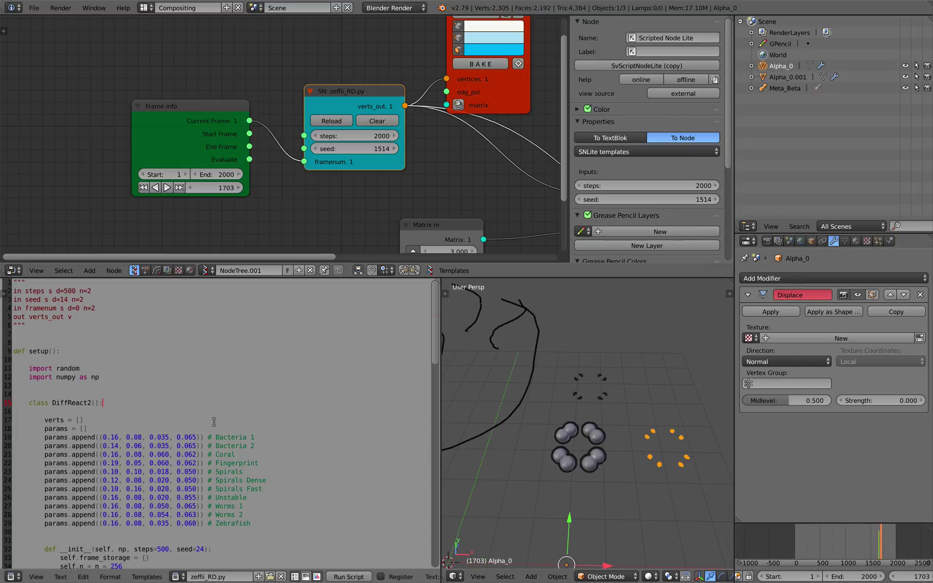
Step: Play the animation briefly from the later frames, stop it, and scrub the timeline back to frame 879
{"action": "scroll", "coordinate": [374, 143], "scroll_direction": "up", "scroll_amount": 3}
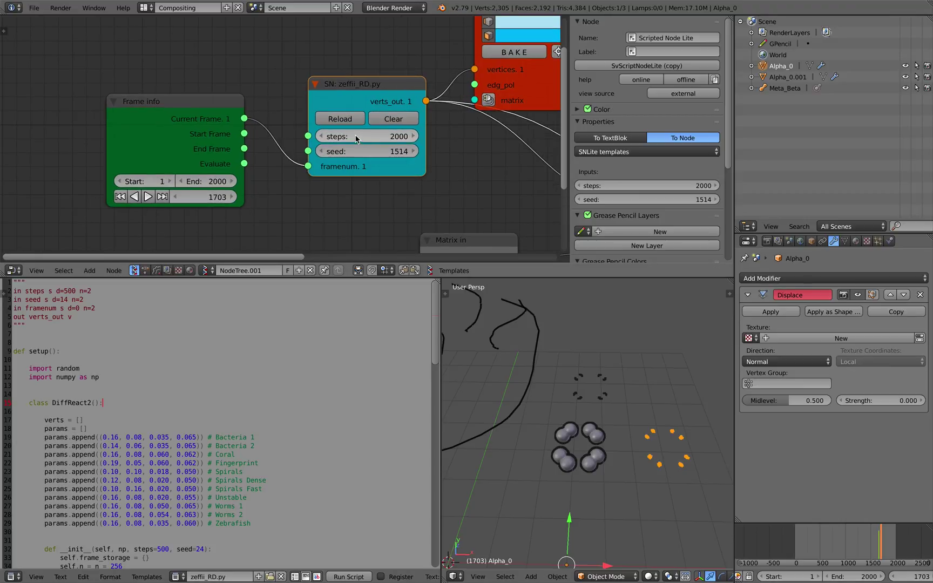
{"action": "left_click", "coordinate": [385, 133]}
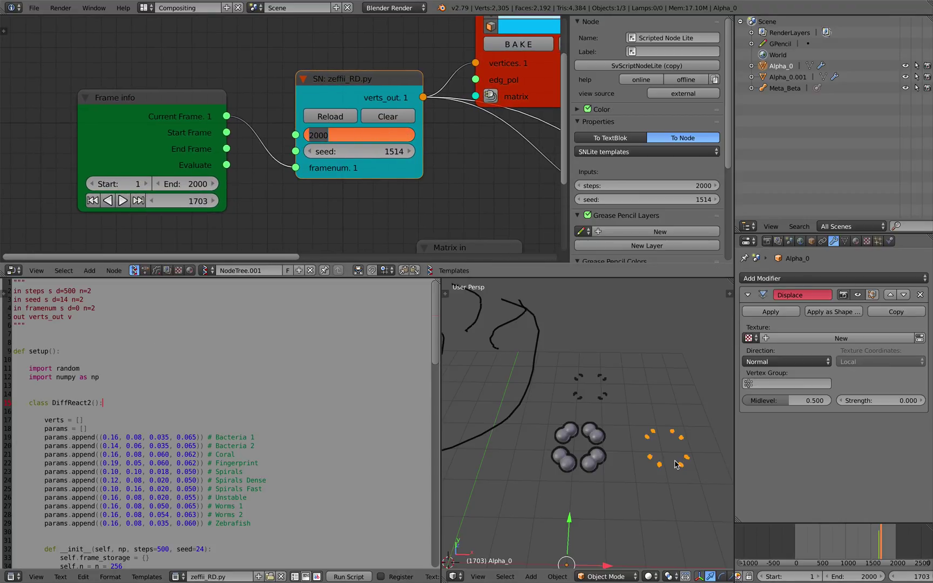
{"action": "left_click_drag", "start_coordinate": [810, 540], "coordinate": [813, 540]}
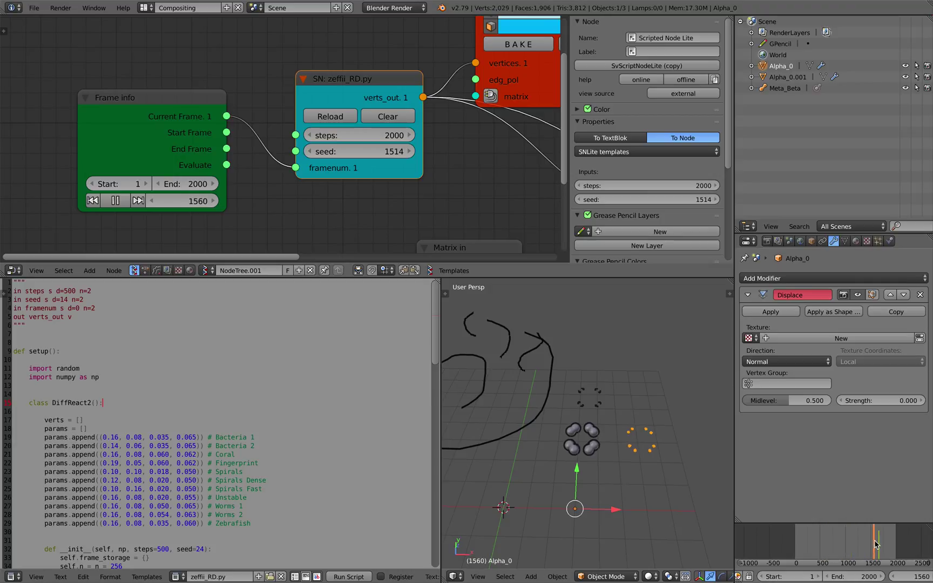
{"action": "key", "text": "Escape"}
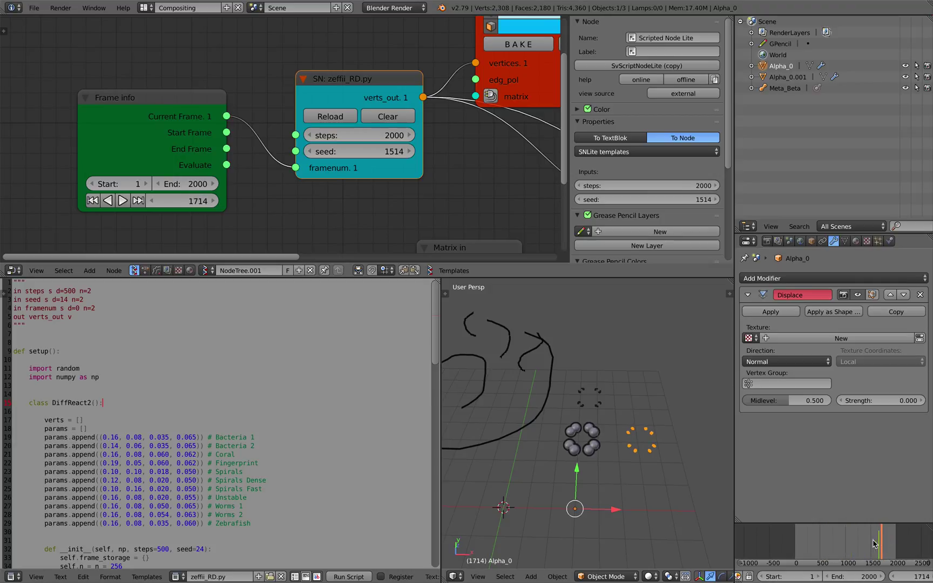
{"action": "mouse_move", "coordinate": [856, 543]}
{"action": "left_mouse_down"}
{"action": "mouse_move", "coordinate": [878, 545]}
{"action": "mouse_move", "coordinate": [840, 537]}
{"action": "left_mouse_up"}
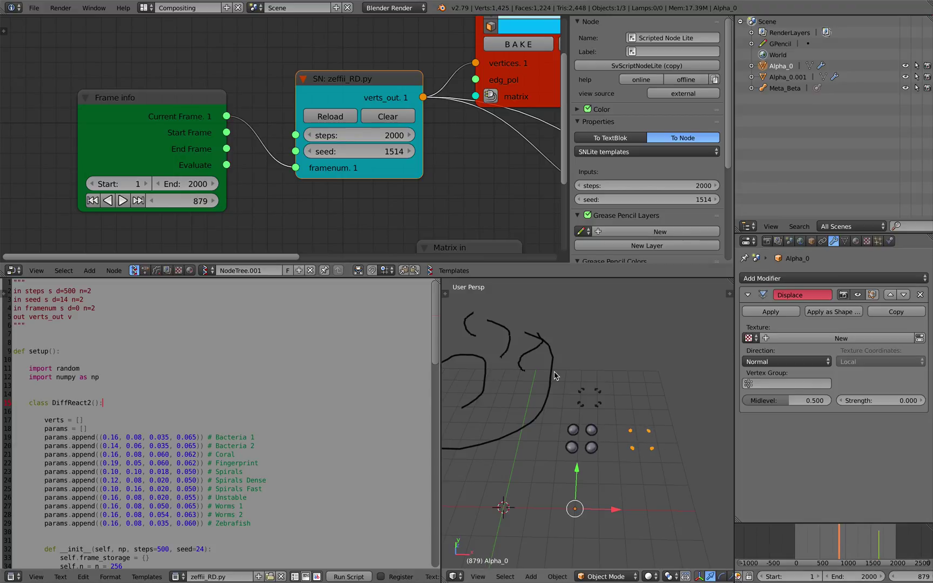
Step: Import the Alembic cache zeffii_ReactionDiffusion_update_003.abc from the Desktop folder
{"action": "left_click", "coordinate": [34, 7]}
{"action": "mouse_move", "coordinate": [105, 221]}
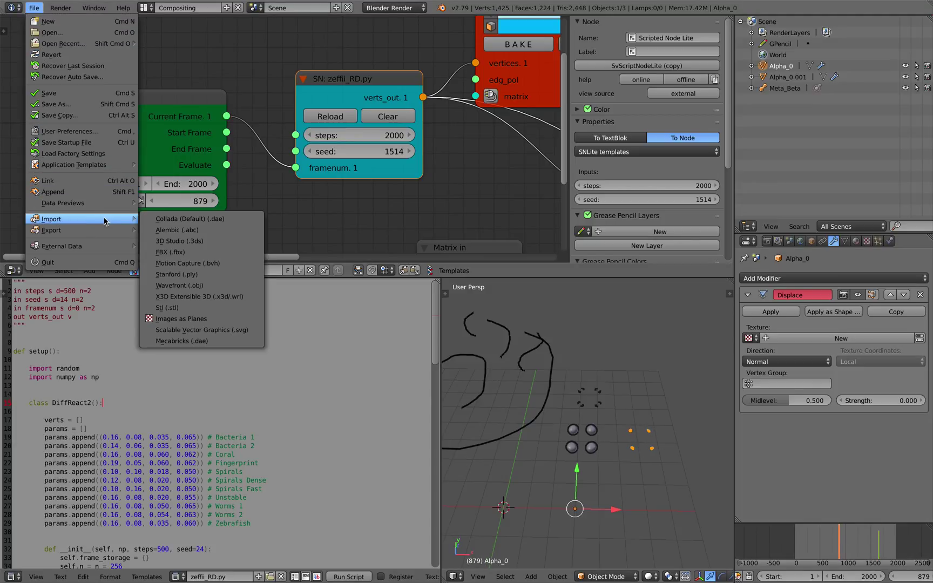
{"action": "left_click", "coordinate": [190, 230]}
{"action": "left_click", "coordinate": [211, 144]}
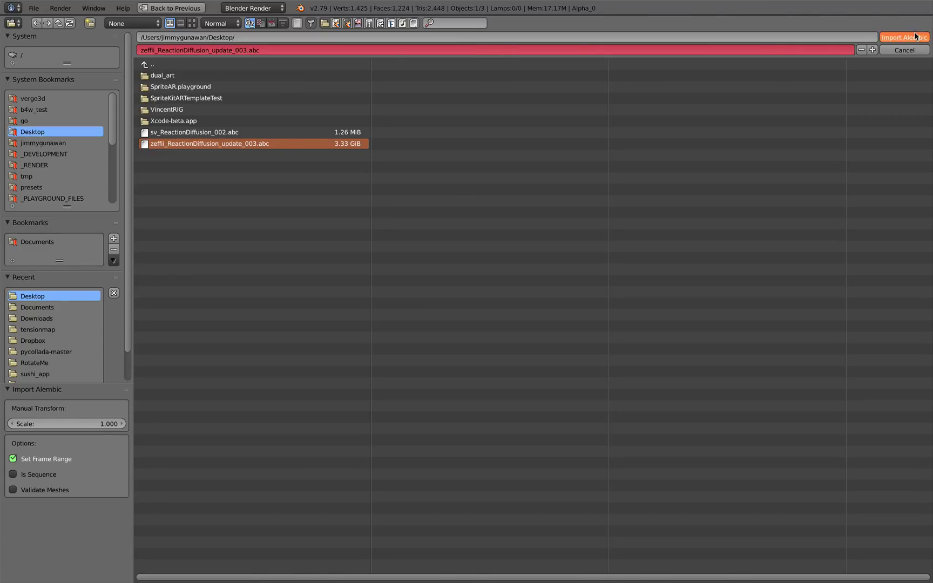
{"action": "left_click", "coordinate": [916, 36]}
Step: Move the imported Beta_0 mesh beside the other patterns and scrub the timeline to frame 2778
{"action": "key", "text": "g"}
{"action": "left_click", "coordinate": [661, 396]}
{"action": "middle_click_drag", "start_coordinate": [661, 395], "coordinate": [591, 418], "text": "shift"}
{"action": "scroll", "coordinate": [591, 418], "scroll_direction": "up", "scroll_amount": 2}
{"action": "left_click_drag", "start_coordinate": [812, 539], "coordinate": [932, 533]}
{"action": "middle_click_drag", "start_coordinate": [580, 427], "coordinate": [621, 429], "text": "shift"}
Step: Add an Objects in mk3 node to the node tree in the empty area beside the Matrix in node
{"action": "scroll", "coordinate": [244, 193], "scroll_direction": "down", "scroll_amount": 2}
{"action": "middle_click_drag", "start_coordinate": [243, 194], "coordinate": [232, 97]}
{"action": "key", "text": "shift+a"}
{"action": "left_click", "coordinate": [262, 157]}
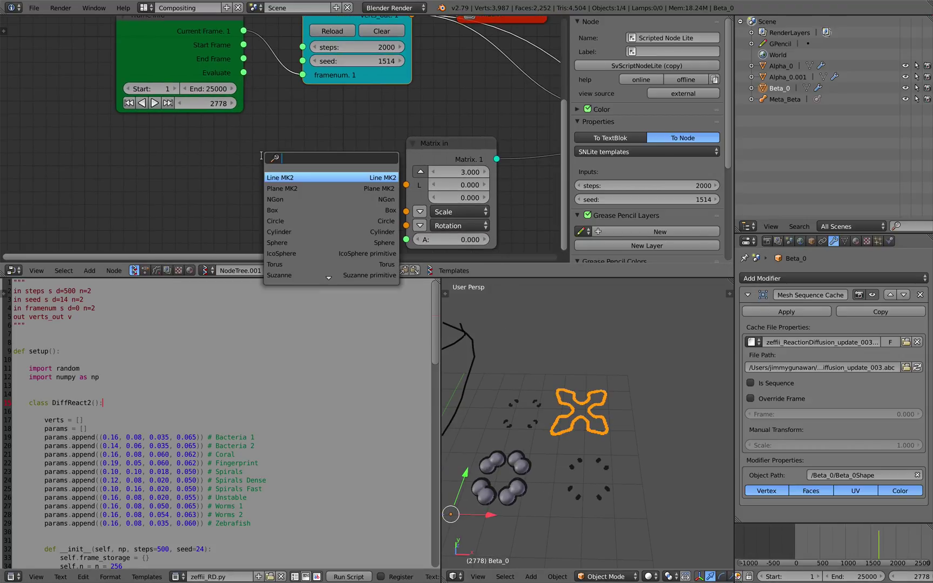
{"action": "type", "text": "objects i"}
{"action": "key", "text": "Return"}
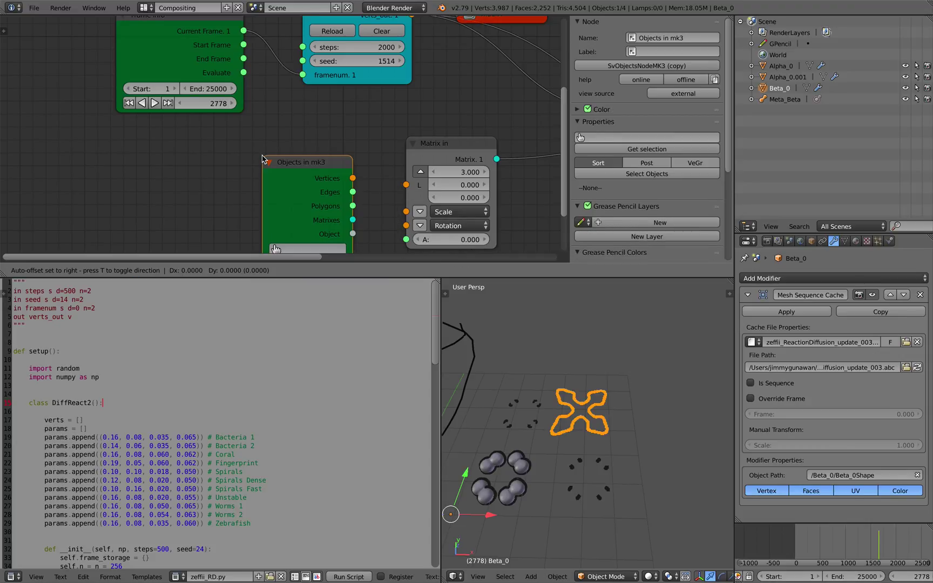
{"action": "left_click", "coordinate": [262, 159]}
{"action": "scroll", "coordinate": [233, 163], "scroll_direction": "down", "scroll_amount": 1}
{"action": "middle_click_drag", "start_coordinate": [227, 164], "coordinate": [210, 120]}
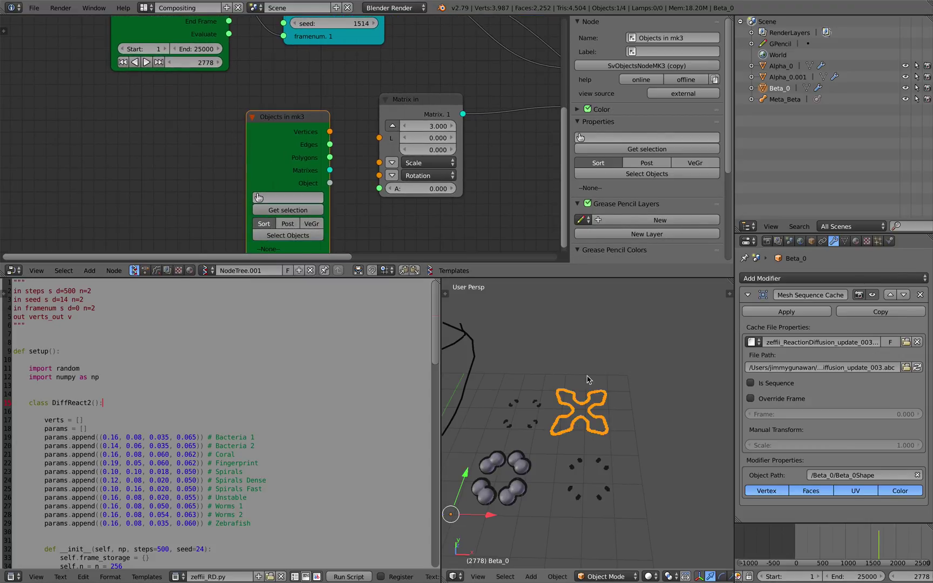
Step: Load the selected Beta_0 mesh into the Objects in mk3 node and enable its Post option
{"action": "left_click", "coordinate": [288, 210]}
{"action": "middle_click_drag", "start_coordinate": [288, 172], "coordinate": [256, 189]}
{"action": "left_click", "coordinate": [284, 185]}
{"action": "scroll", "coordinate": [282, 156], "scroll_direction": "down", "scroll_amount": 4}
{"action": "left_click_drag", "start_coordinate": [257, 156], "coordinate": [236, 144]}
{"action": "middle_click_drag", "start_coordinate": [278, 157], "coordinate": [218, 181]}
{"action": "scroll", "coordinate": [381, 111], "scroll_direction": "down", "scroll_amount": 1}
{"action": "middle_click_drag", "start_coordinate": [381, 111], "coordinate": [356, 113]}
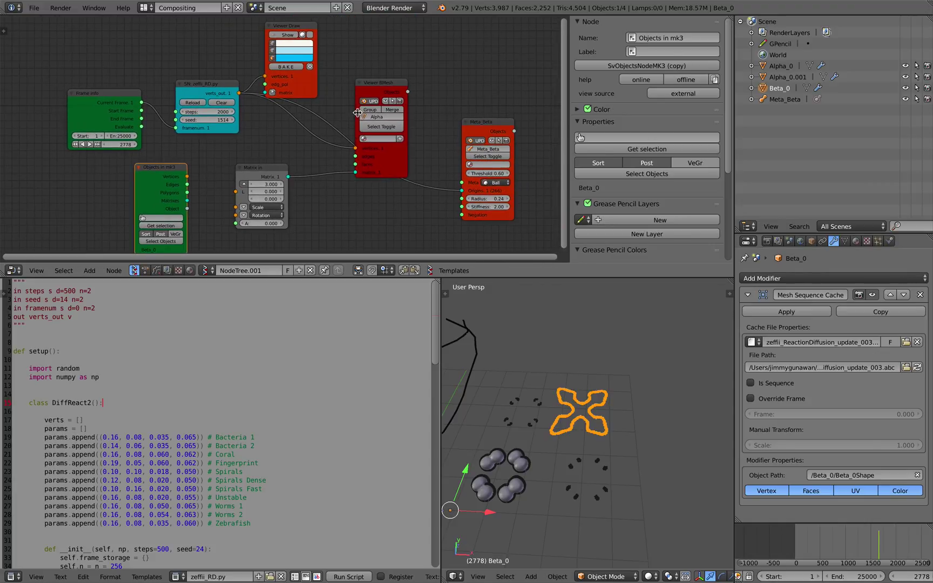
Step: Delete the Viewer BMesh node that outputs the Alpha meshes and the Matrix in node
{"action": "left_click", "coordinate": [375, 90]}
{"action": "key", "text": "x"}
{"action": "left_click", "coordinate": [252, 172]}
{"action": "key", "text": "x"}
Step: Connect the Objects in node's Vertices to the Origins input of Meta_Beta and move the Objects in node closer to it
{"action": "left_click_drag", "start_coordinate": [187, 177], "coordinate": [352, 201]}
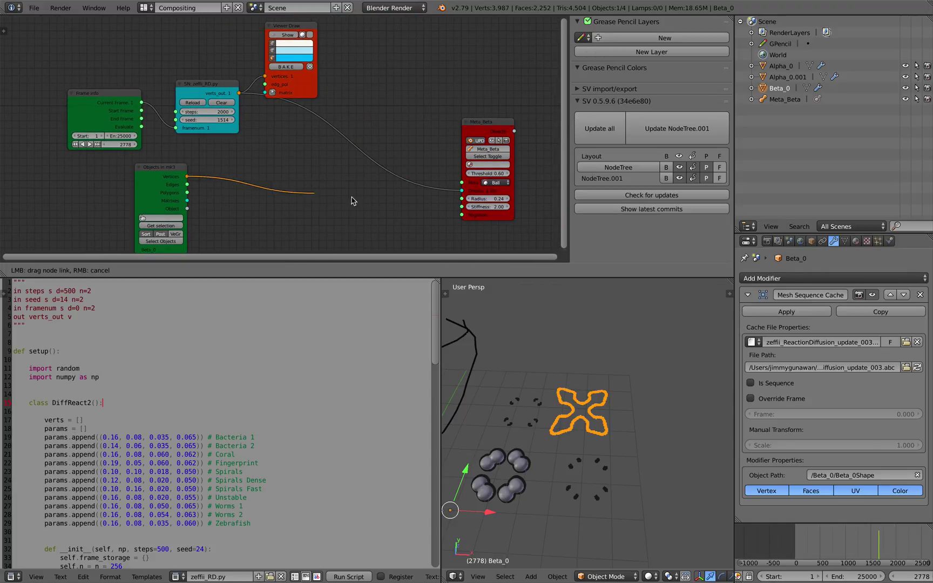
{"action": "left_click_drag", "start_coordinate": [451, 203], "coordinate": [457, 194]}
{"action": "left_click_drag", "start_coordinate": [168, 168], "coordinate": [325, 158]}
Step: Scrub the timeline back to frame 0 and forward to frame 11704 to compare the metaballs with the Alembic mesh
{"action": "middle_click_drag", "start_coordinate": [659, 490], "coordinate": [709, 471]}
{"action": "scroll", "coordinate": [843, 543], "scroll_direction": "down", "scroll_amount": 6}
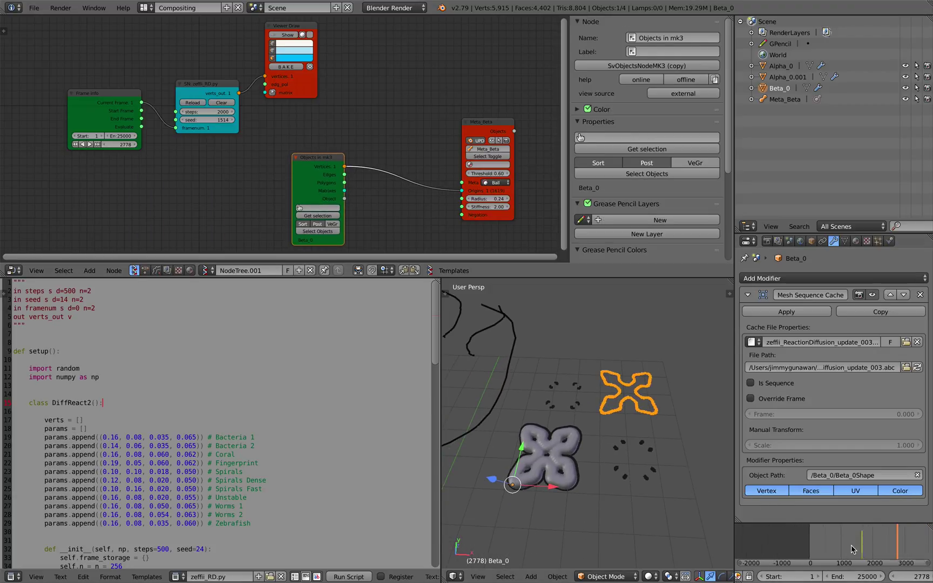
{"action": "left_click_drag", "start_coordinate": [843, 542], "coordinate": [549, 471]}
{"action": "scroll", "coordinate": [857, 543], "scroll_direction": "down", "scroll_amount": 2}
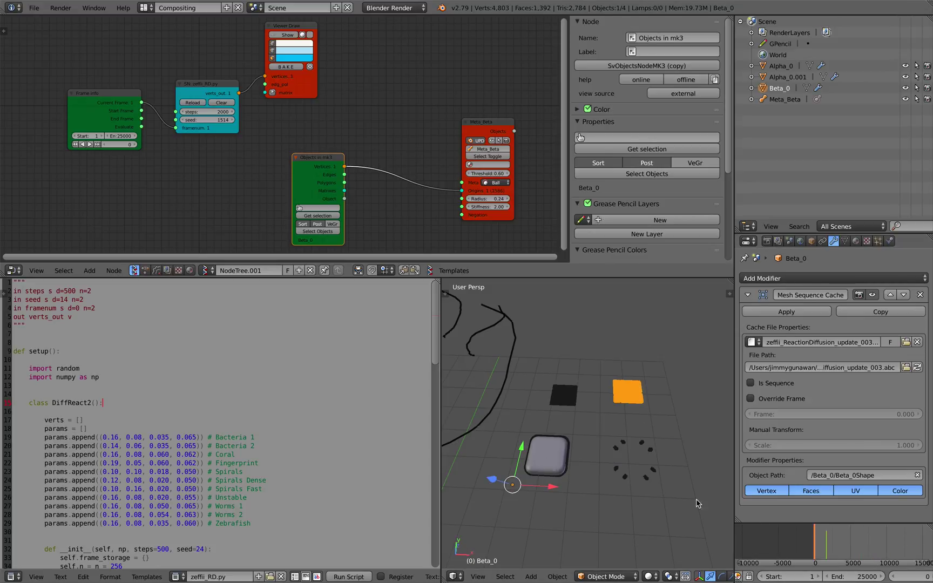
{"action": "mouse_move", "coordinate": [697, 504]}
{"action": "left_mouse_down"}
{"action": "mouse_move", "coordinate": [780, 545]}
{"action": "mouse_move", "coordinate": [683, 517]}
{"action": "left_mouse_up"}
{"action": "key", "text": "shift+Right"}
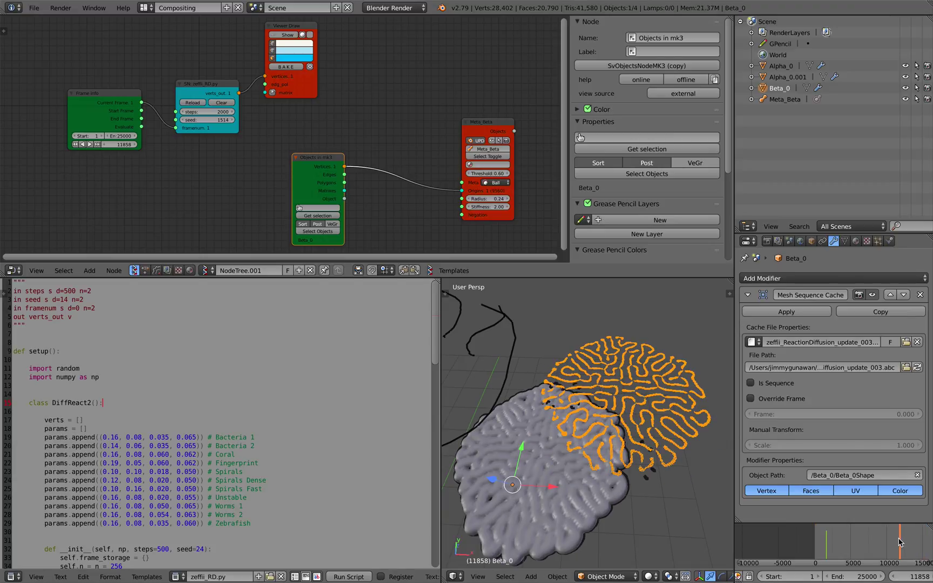
{"action": "left_click", "coordinate": [900, 541]}
Step: Move the Beta_0 mesh away from the metaballs so the two patterns no longer overlap
{"action": "scroll", "coordinate": [640, 404], "scroll_direction": "down", "scroll_amount": 3}
{"action": "middle_click_drag", "start_coordinate": [656, 381], "coordinate": [610, 373]}
{"action": "key", "text": "g"}
{"action": "left_click", "coordinate": [670, 405]}
{"action": "key", "text": "g"}
{"action": "mouse_move", "coordinate": [670, 405]}
{"action": "middle_mouse_down"}
{"action": "mouse_move", "coordinate": [585, 413]}
{"action": "mouse_move", "coordinate": [661, 470]}
{"action": "mouse_move", "coordinate": [637, 445]}
{"action": "mouse_move", "coordinate": [598, 328]}
{"action": "middle_mouse_up"}
{"action": "left_click", "coordinate": [617, 439]}
{"action": "scroll", "coordinate": [619, 454], "scroll_direction": "up", "scroll_amount": 2}
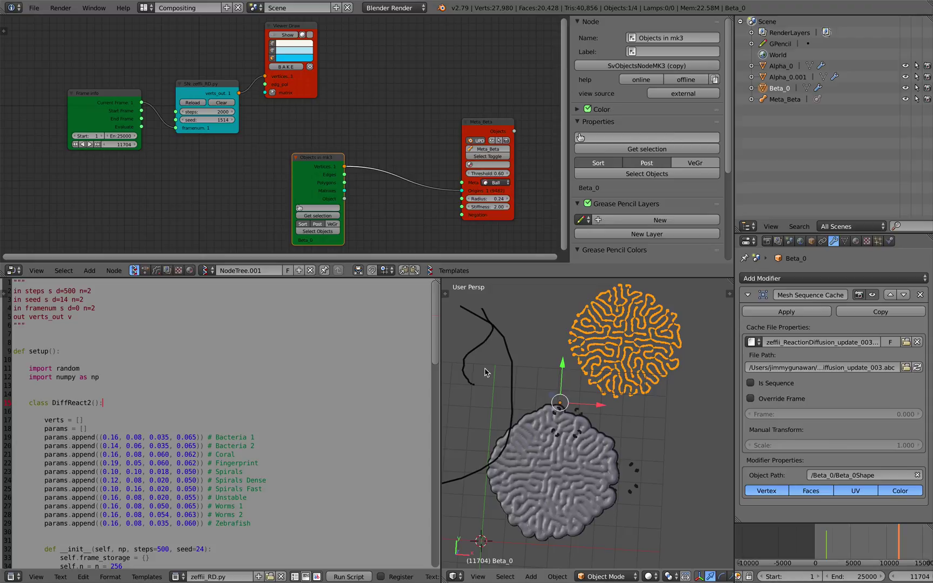
Step: Widen the 3D viewport by narrowing the script text editor beside it
{"action": "left_click_drag", "start_coordinate": [442, 369], "coordinate": [293, 371]}
{"action": "scroll", "coordinate": [480, 453], "scroll_direction": "down", "scroll_amount": 2}
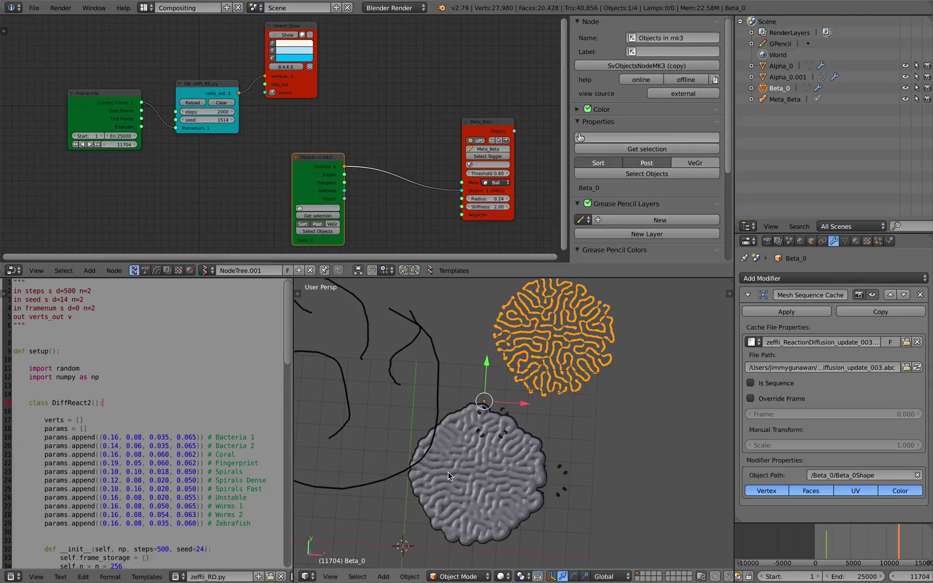
{"action": "middle_click_drag", "start_coordinate": [484, 453], "coordinate": [473, 455]}
Step: Set the Meta_Beta node's Radius to 0.12 and inspect the metaball pattern up close and from other angles
{"action": "scroll", "coordinate": [473, 182], "scroll_direction": "up", "scroll_amount": 2}
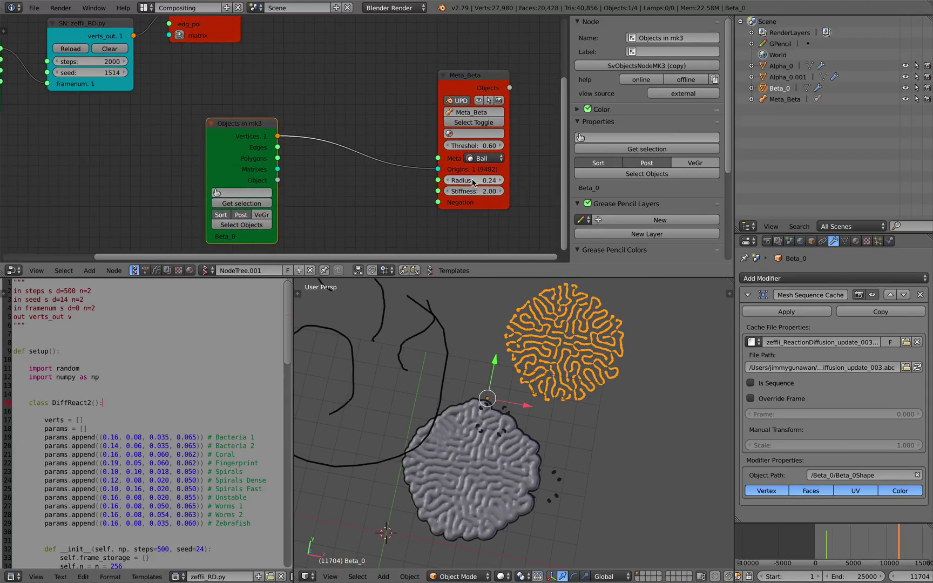
{"action": "left_click_drag", "start_coordinate": [473, 180], "coordinate": [456, 180]}
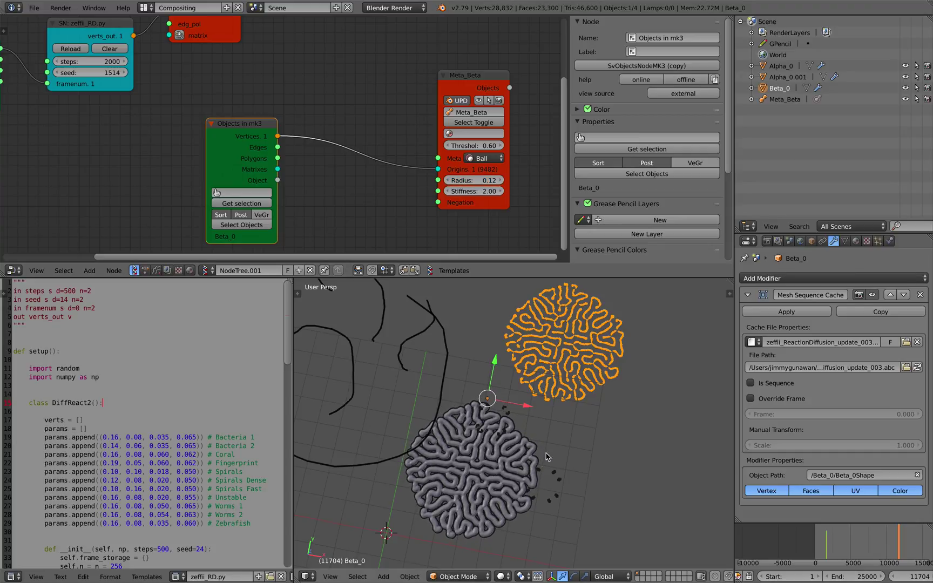
{"action": "scroll", "coordinate": [592, 406], "scroll_direction": "up", "scroll_amount": 4}
{"action": "middle_click_drag", "start_coordinate": [545, 449], "coordinate": [607, 407], "text": "shift"}
{"action": "scroll", "coordinate": [580, 411], "scroll_direction": "down", "scroll_amount": 6}
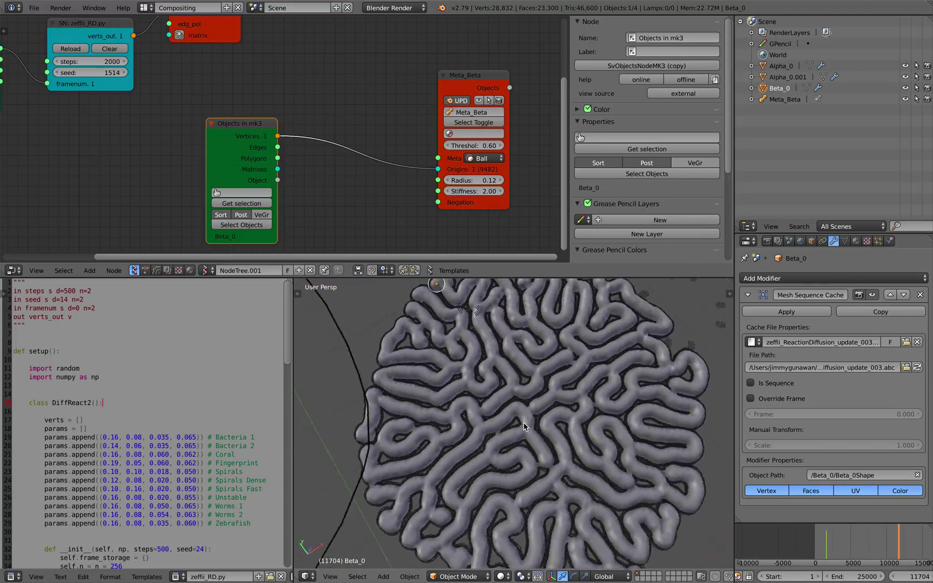
{"action": "middle_click_drag", "start_coordinate": [523, 428], "coordinate": [543, 347]}
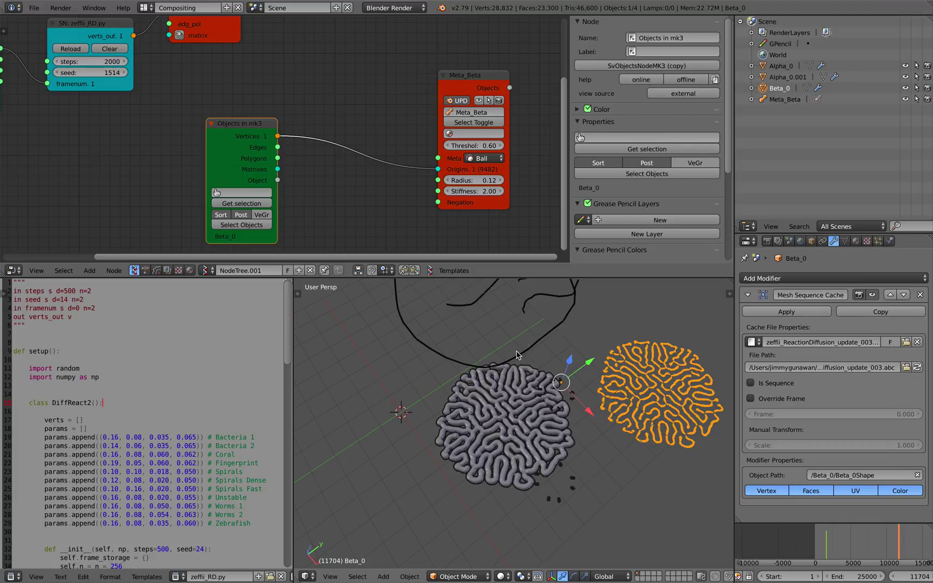
{"action": "middle_click_drag", "start_coordinate": [574, 457], "coordinate": [512, 391]}
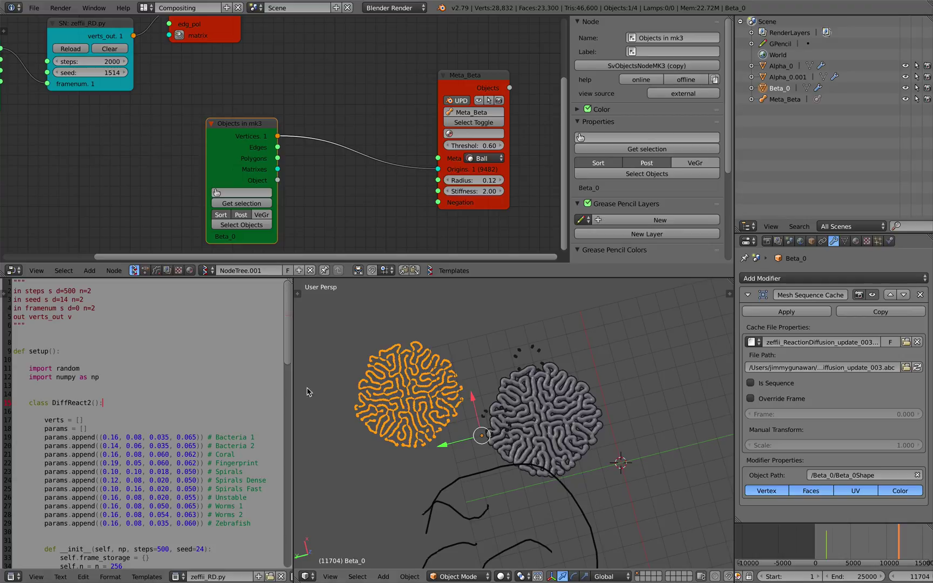
Step: Rename the node tree as ReactionDiffusion
{"action": "left_click", "coordinate": [259, 269]}
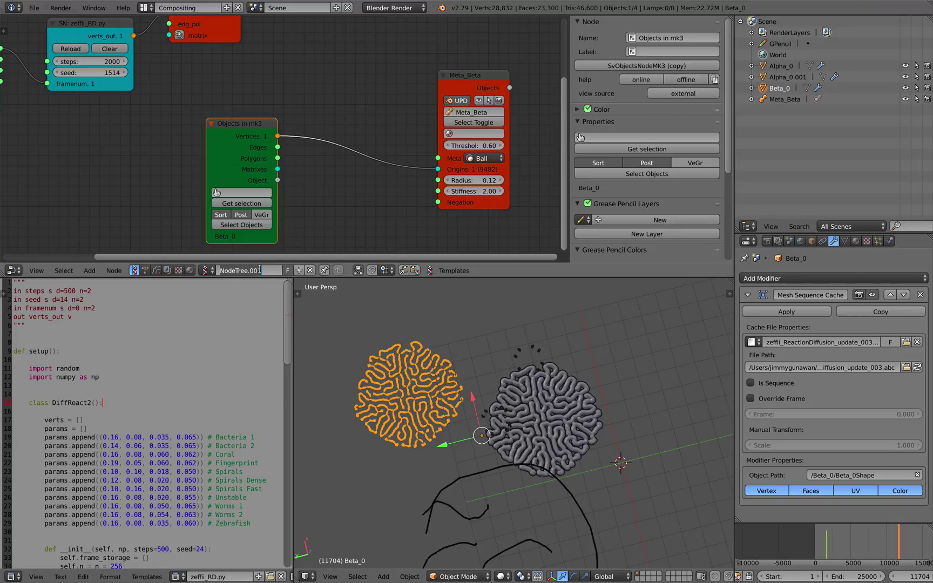
{"action": "type", "text": "ReactionDiffusion"}
{"action": "key", "text": "Return"}
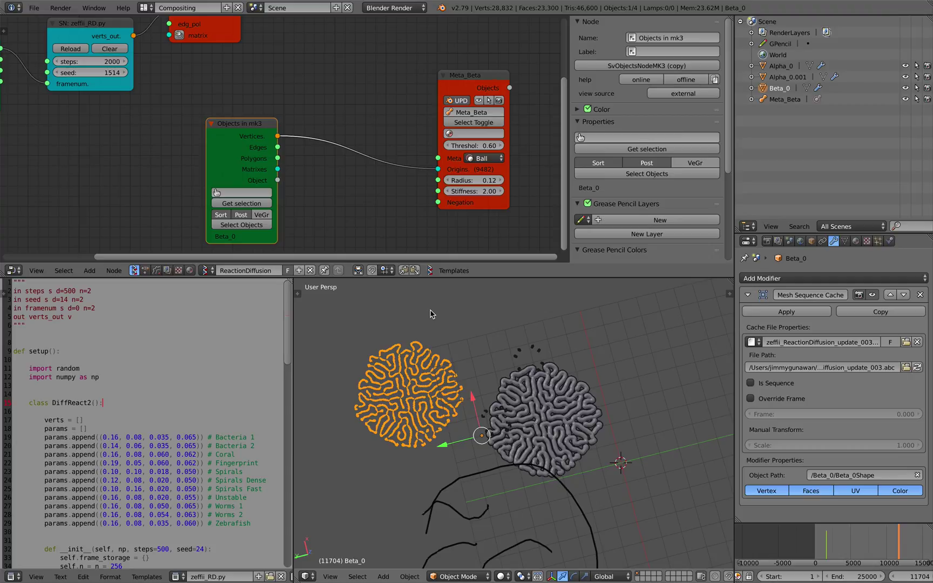
{"action": "middle_click_drag", "start_coordinate": [465, 361], "coordinate": [482, 419]}
{"action": "scroll", "coordinate": [521, 419], "scroll_direction": "up", "scroll_amount": 2}
{"action": "middle_click_drag", "start_coordinate": [435, 443], "coordinate": [566, 446]}
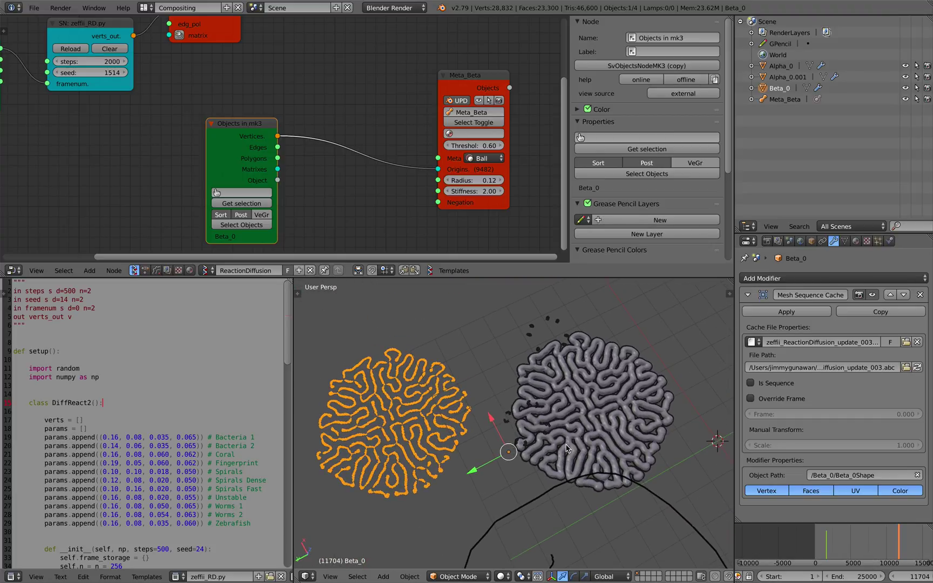
{"action": "scroll", "coordinate": [659, 346], "scroll_direction": "down", "scroll_amount": 2}
{"action": "middle_click_drag", "start_coordinate": [658, 343], "coordinate": [656, 344]}
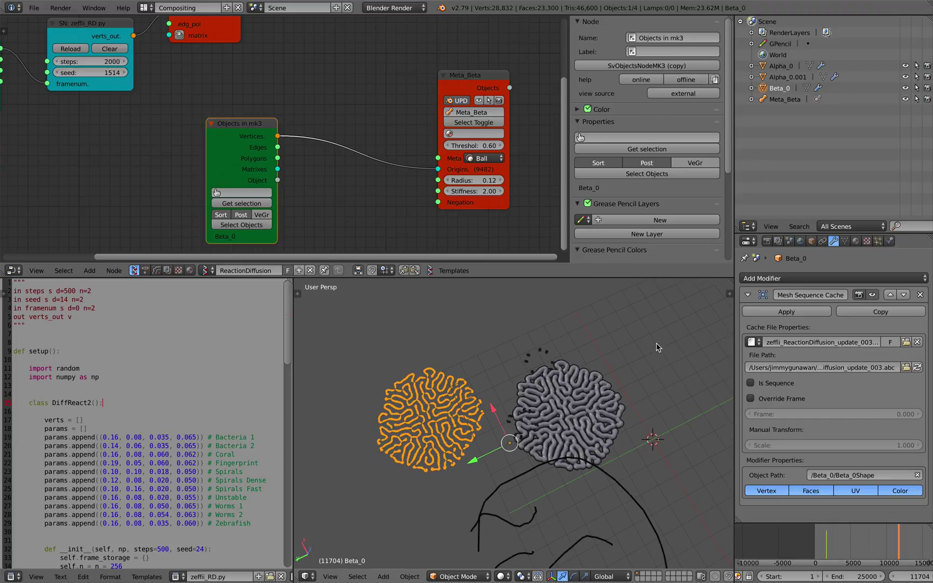